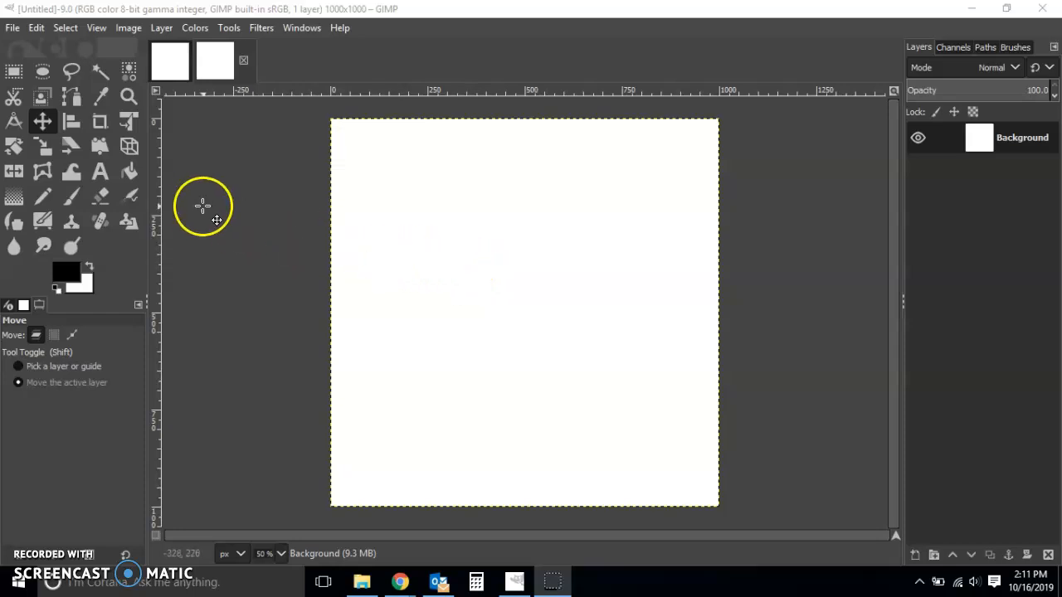
- Add a vertical guide at 50 percent of the image width
left_click(129, 29)
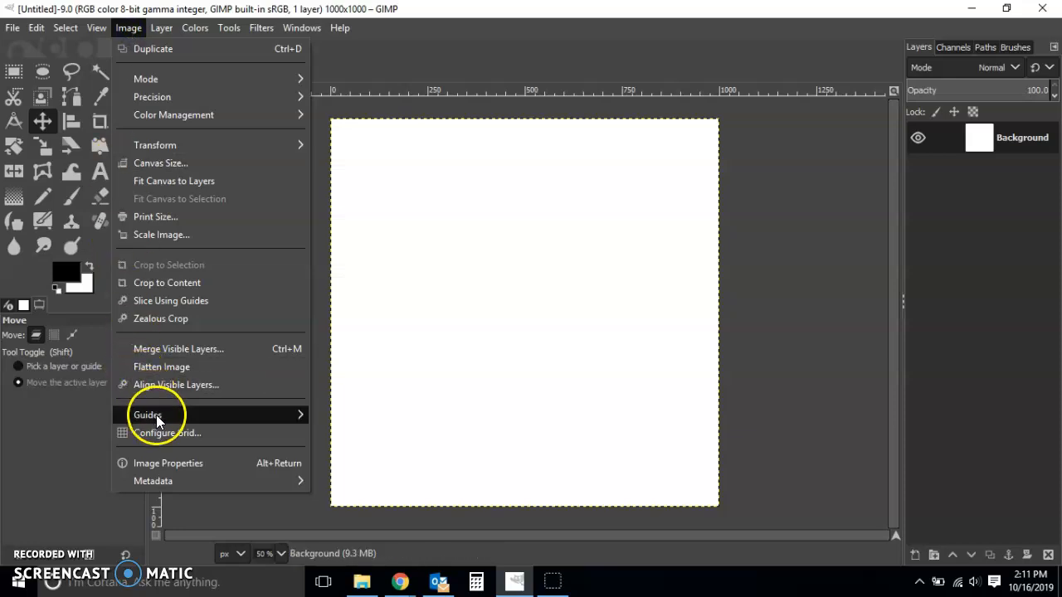
mouse_move(157, 422)
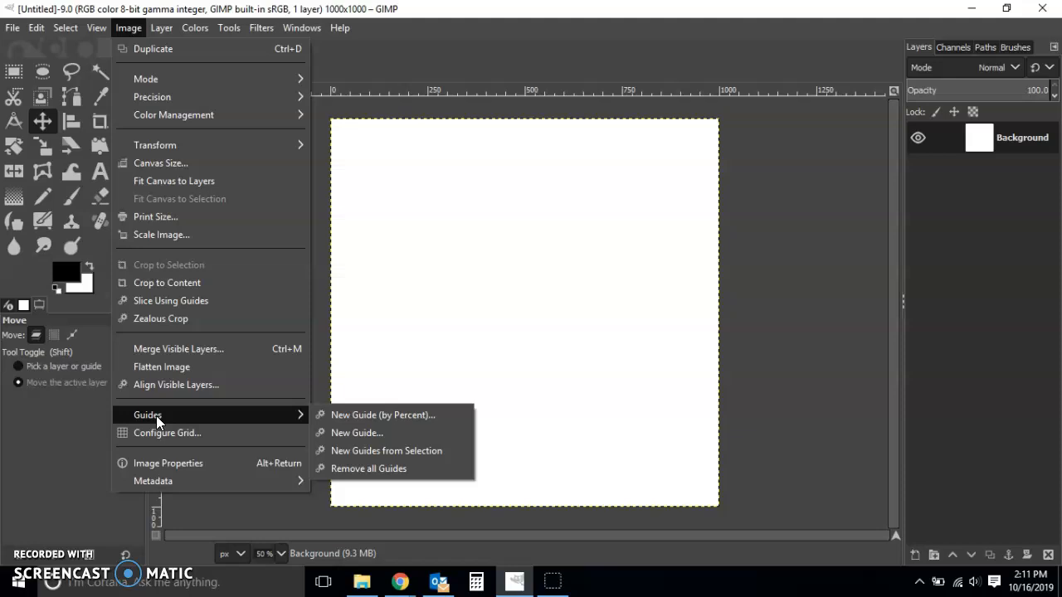
left_click(442, 416)
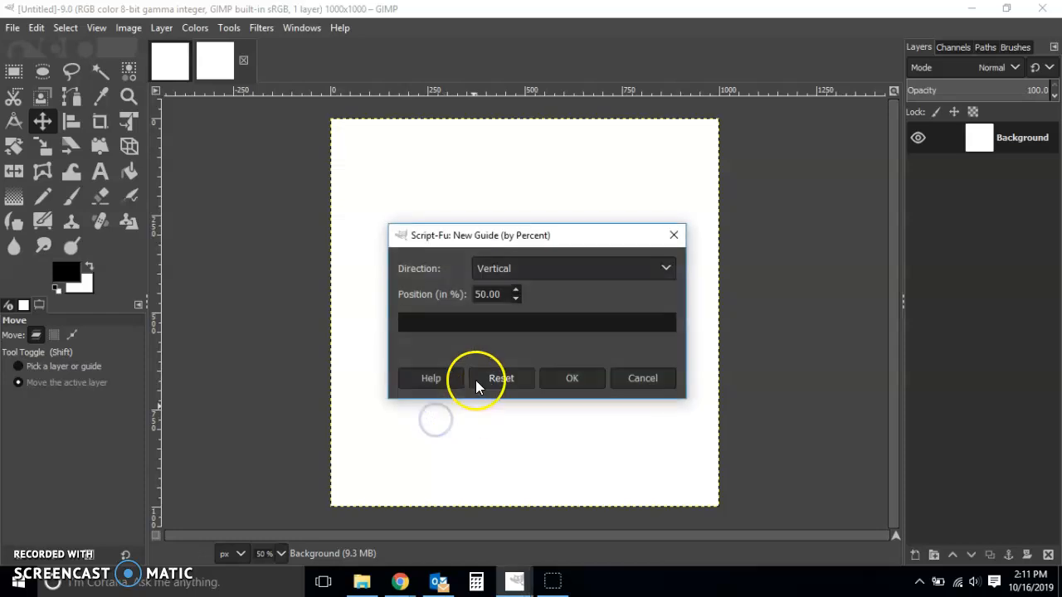
left_click(567, 379)
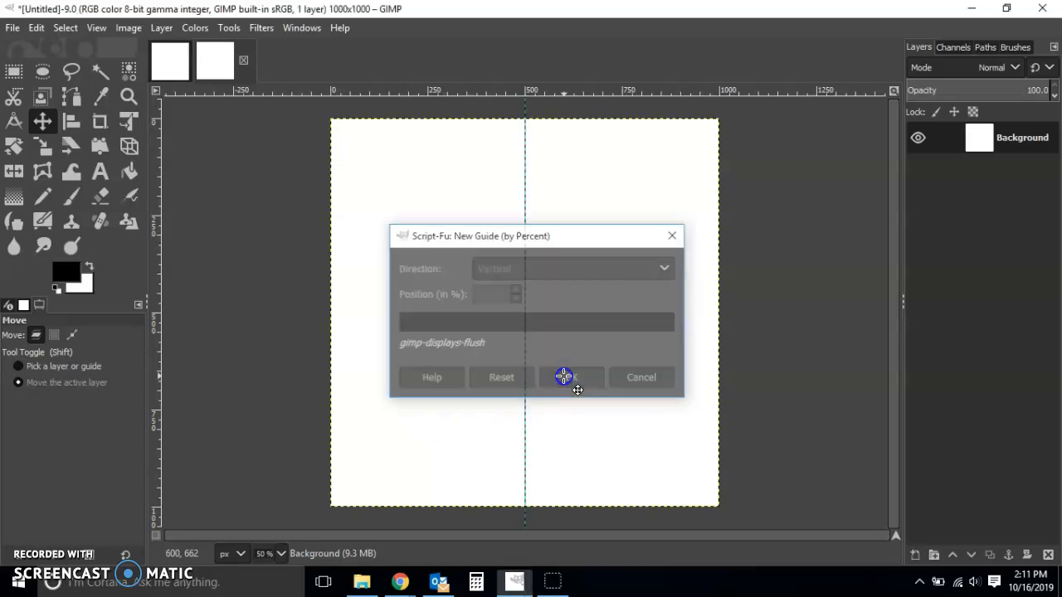
- Add a horizontal guide at 50 percent of the image height
left_click(128, 27)
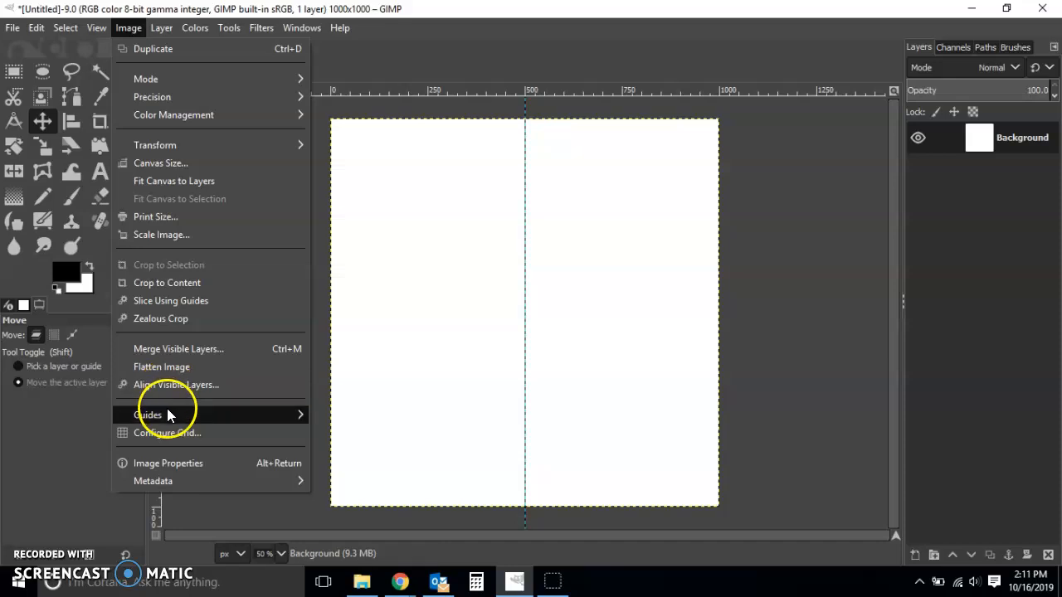
left_click(414, 420)
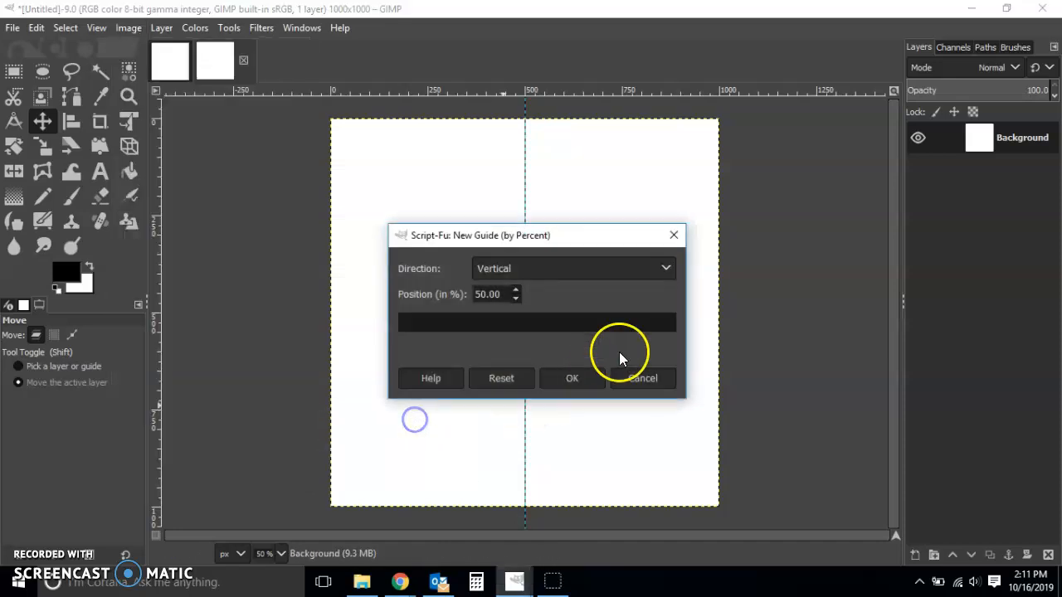
left_click(667, 269)
left_click(606, 292)
left_click(581, 378)
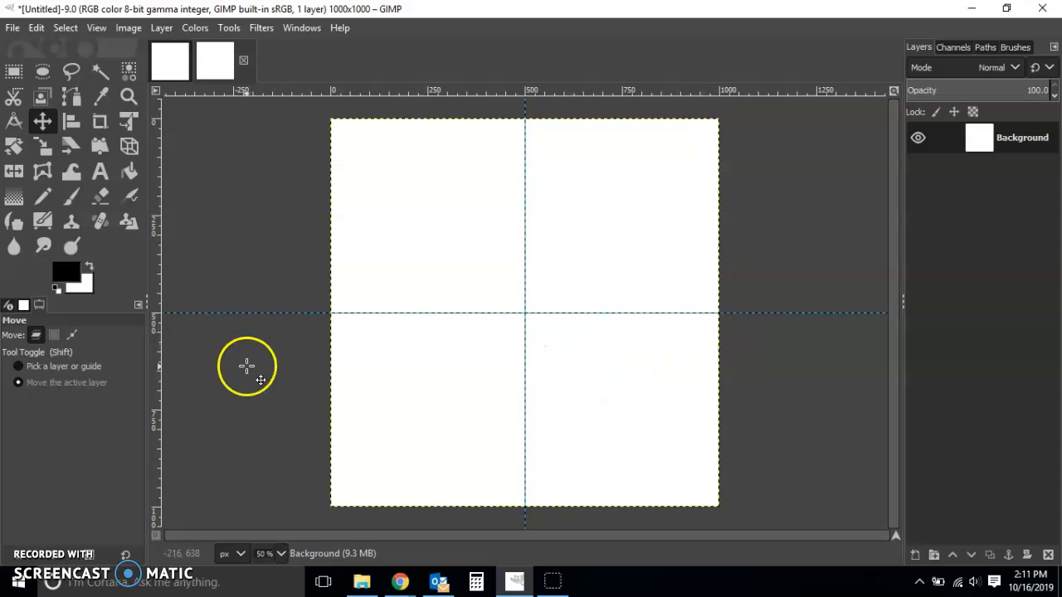
- Make a rectangular selection of about 196 × 372 px, expanded from the center where the guides cross
left_click(13, 75)
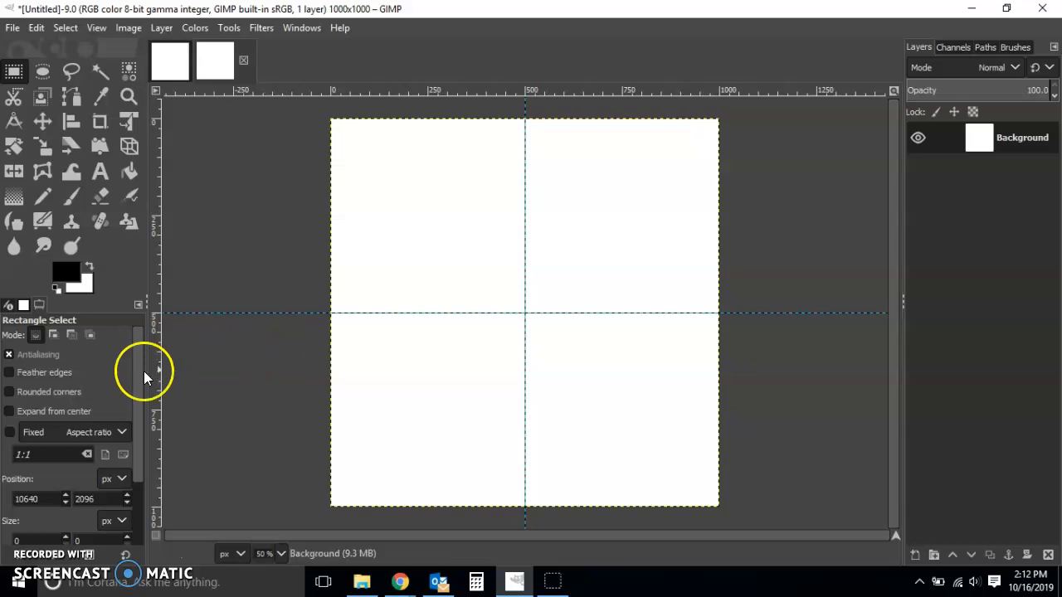
left_click(72, 411)
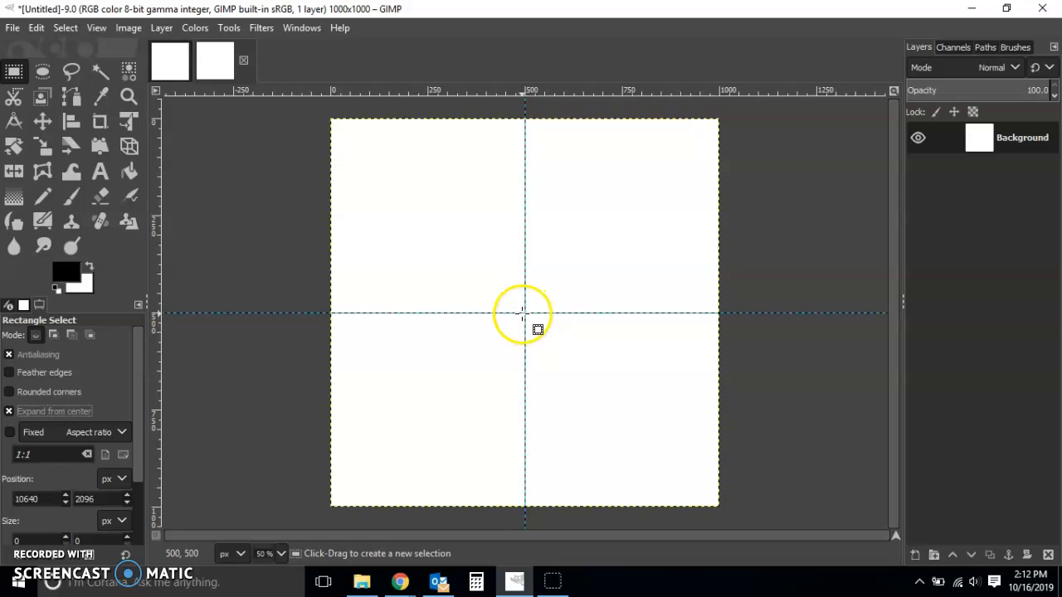
left_click_drag(525, 313, 487, 240)
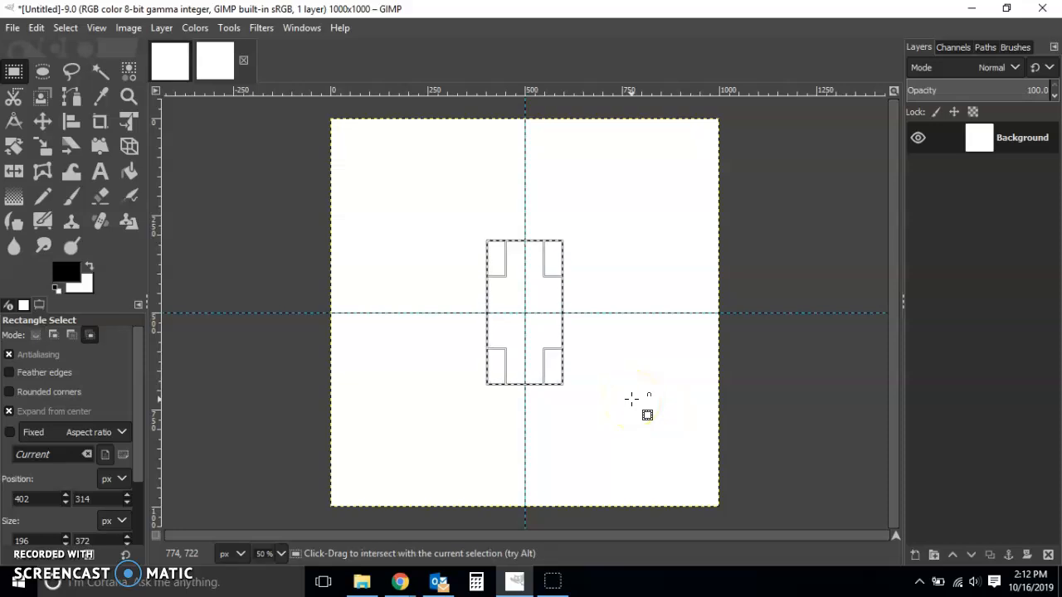
- Create a transparent layer named Pattern and fill the rectangular selection on it with the black foreground color
key("shift+ctrl+n")
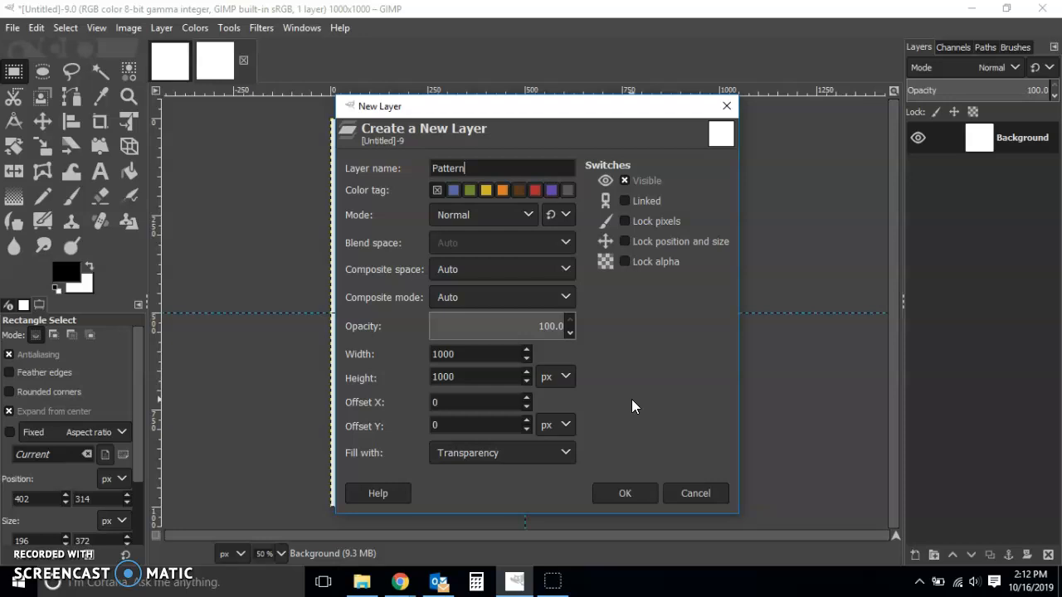
left_click(636, 487)
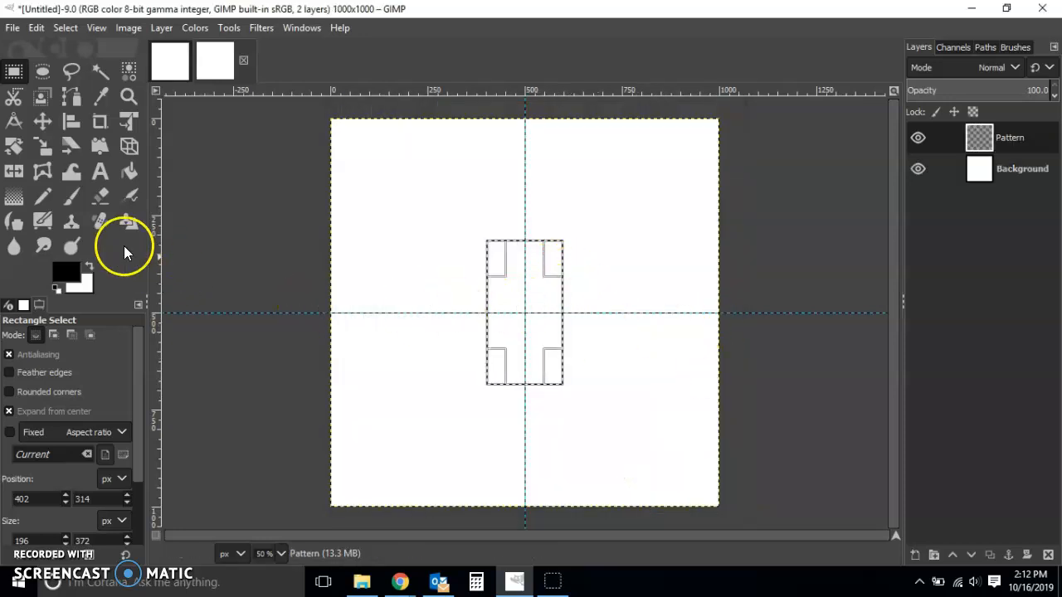
left_click(36, 28)
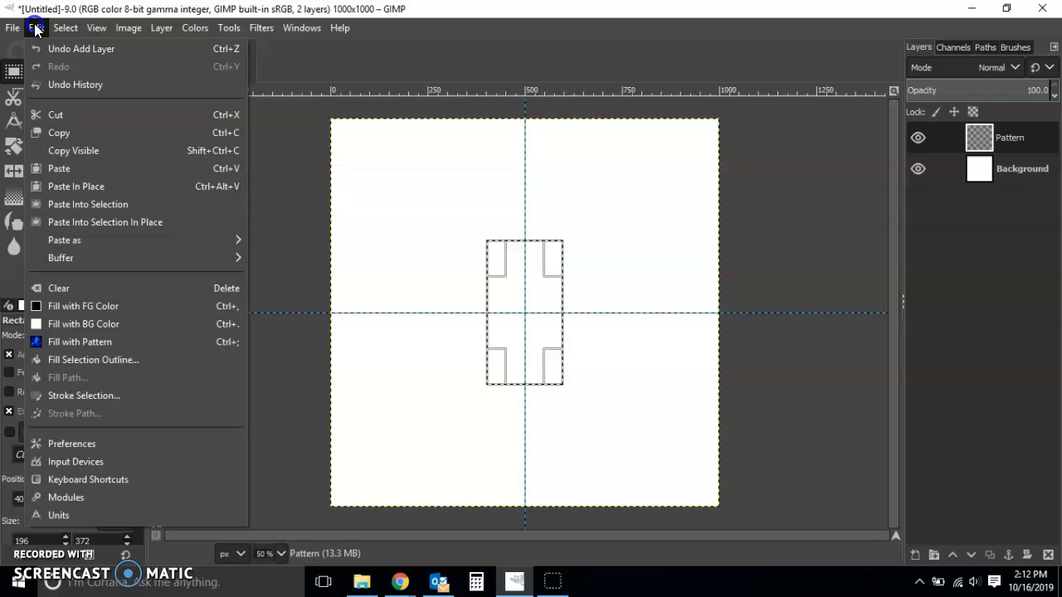
left_click(93, 308)
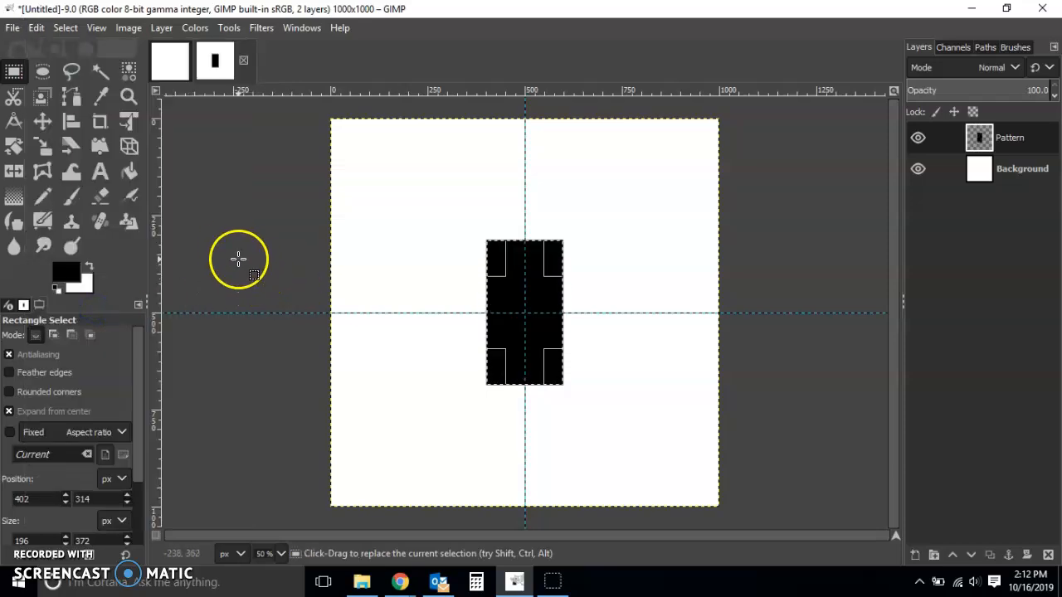
- Replace the selection with a fixed 1:1 square of about 372 px, centered on the guide intersection and matching the black rectangle's height
left_click(205, 184)
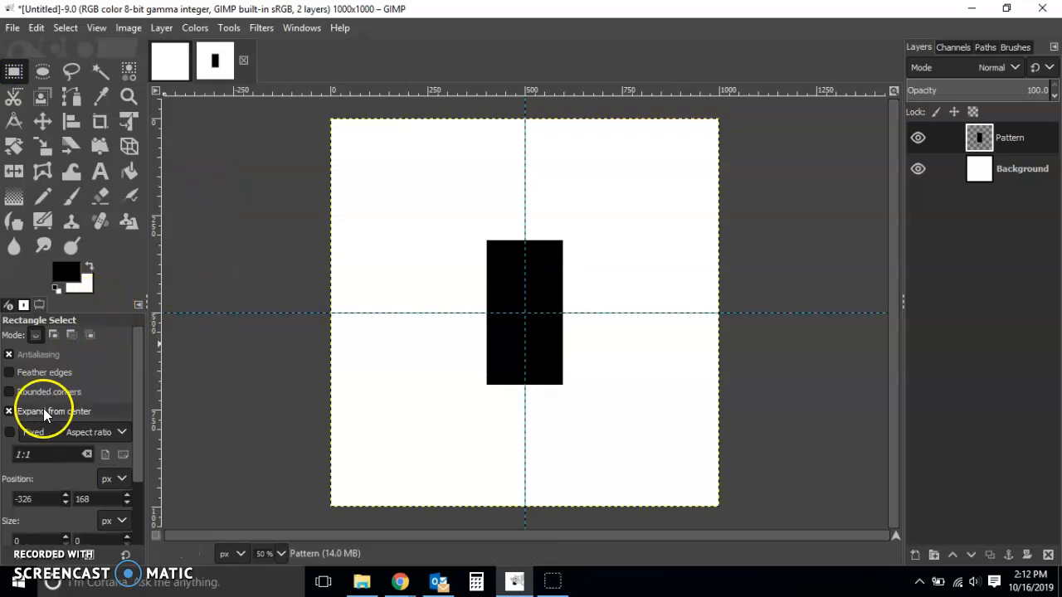
left_click(9, 432)
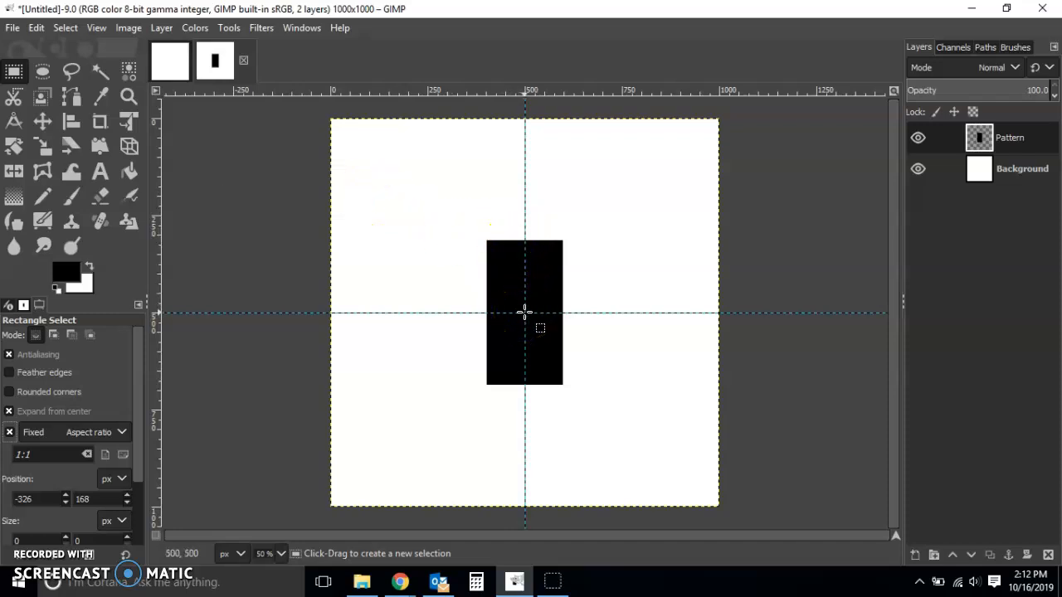
left_click_drag(524, 312, 477, 241)
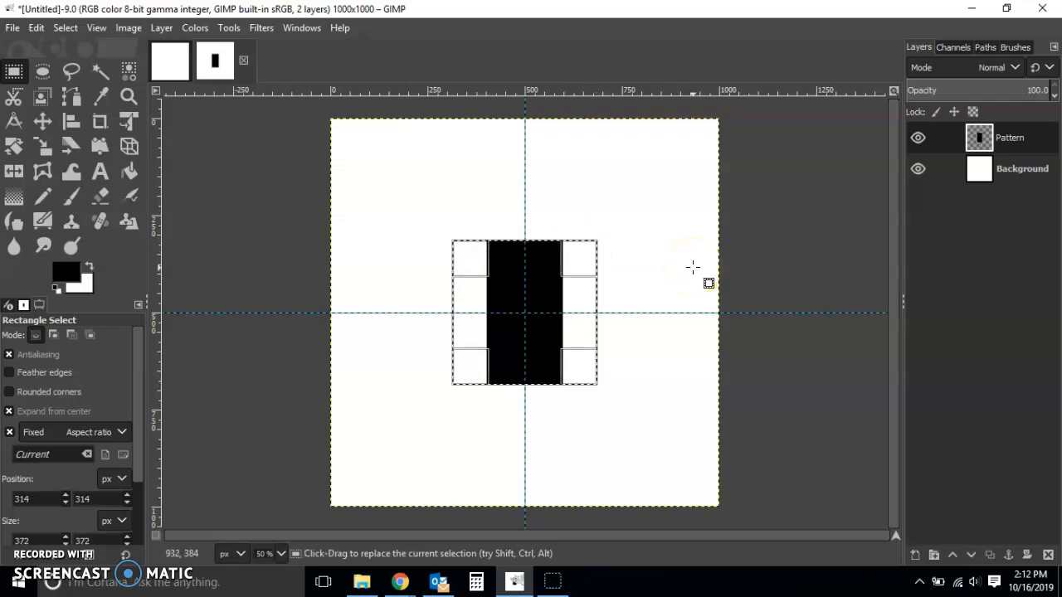
- Create a transparent layer named Pattern2 and fill the square selection on it with the black foreground color
key("shift+ctrl+n")
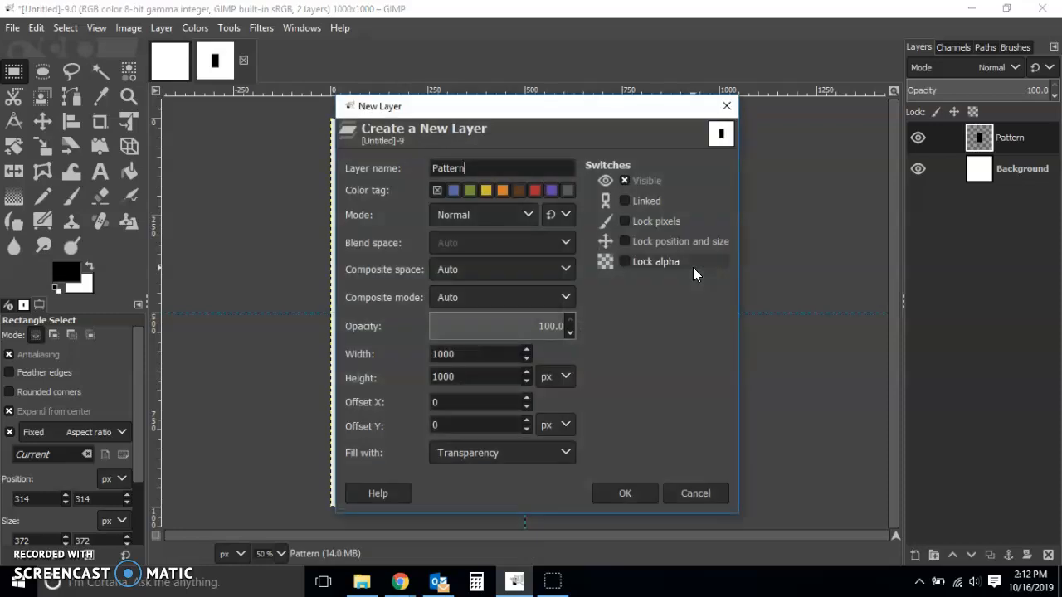
left_click(624, 493)
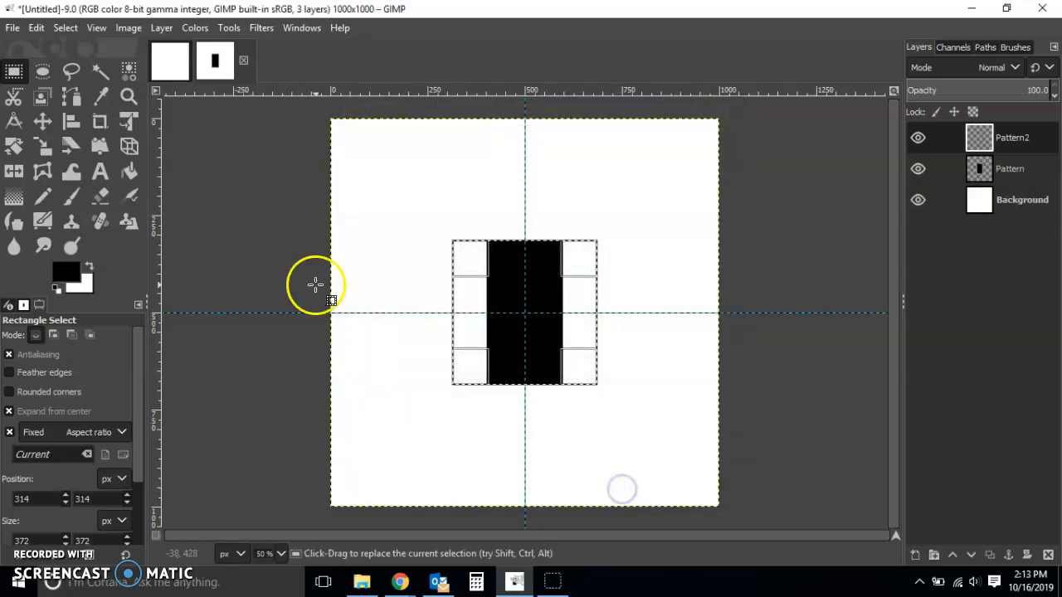
left_click(37, 28)
left_click(125, 306)
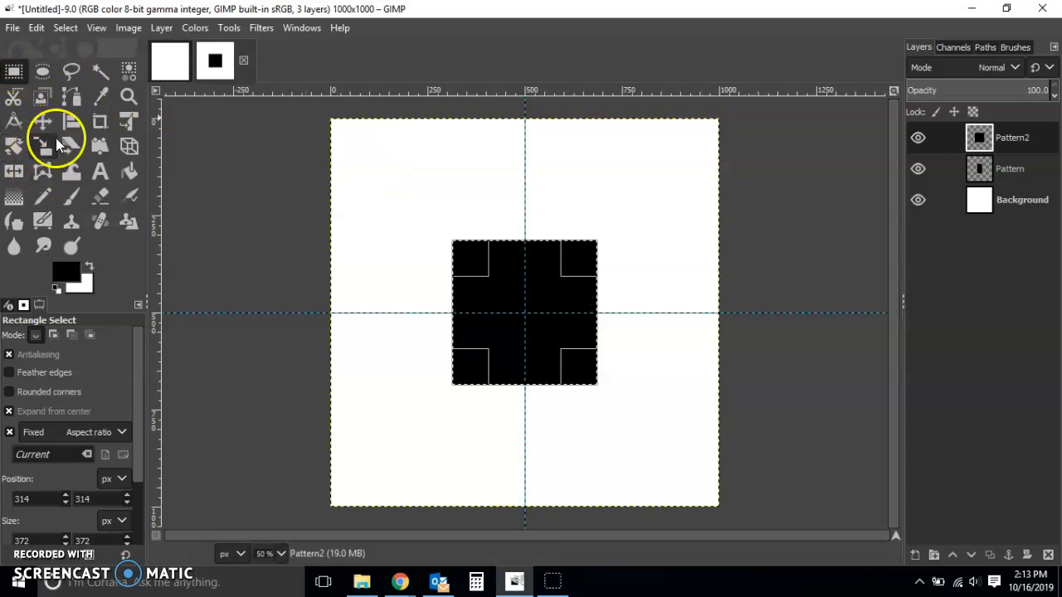
- Rotate the black square 45 degrees about the image center and anchor the floating selection to the Pattern2 layer
left_click(14, 146)
left_click(548, 287)
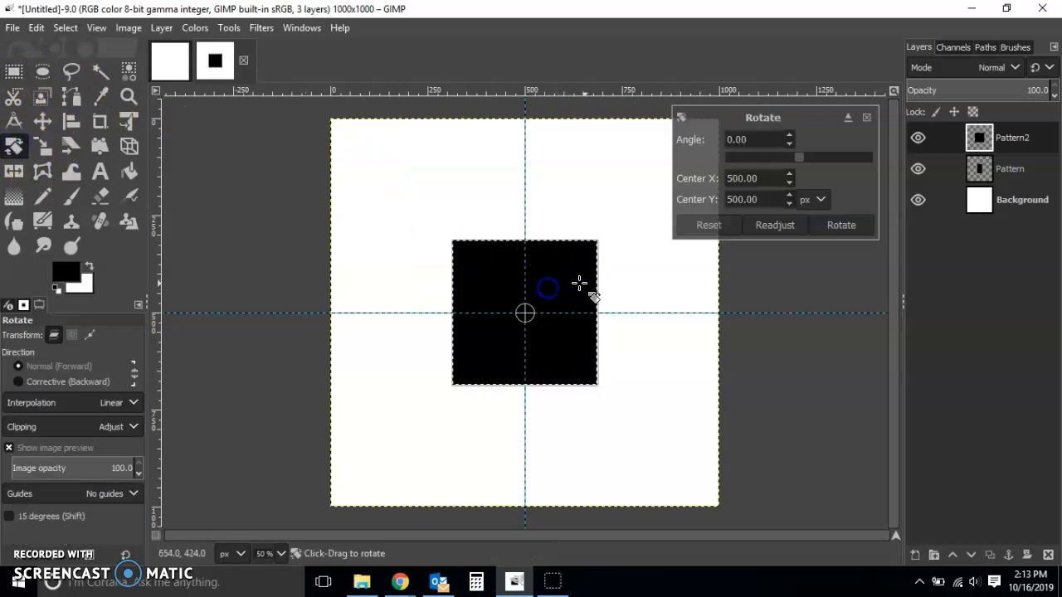
left_click(729, 139)
key("shift+Left")
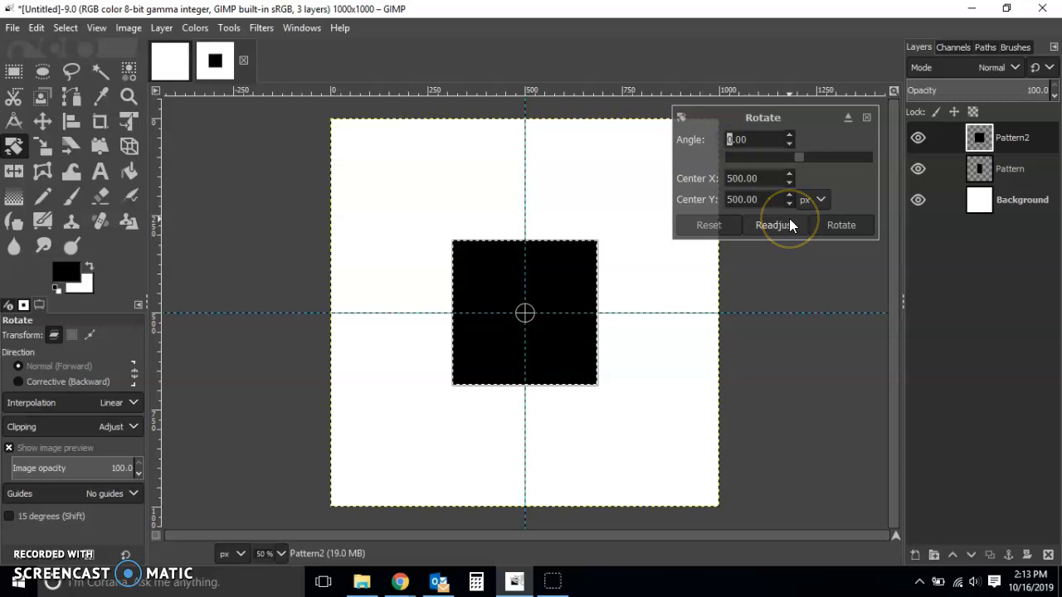
type("45")
left_click(854, 211)
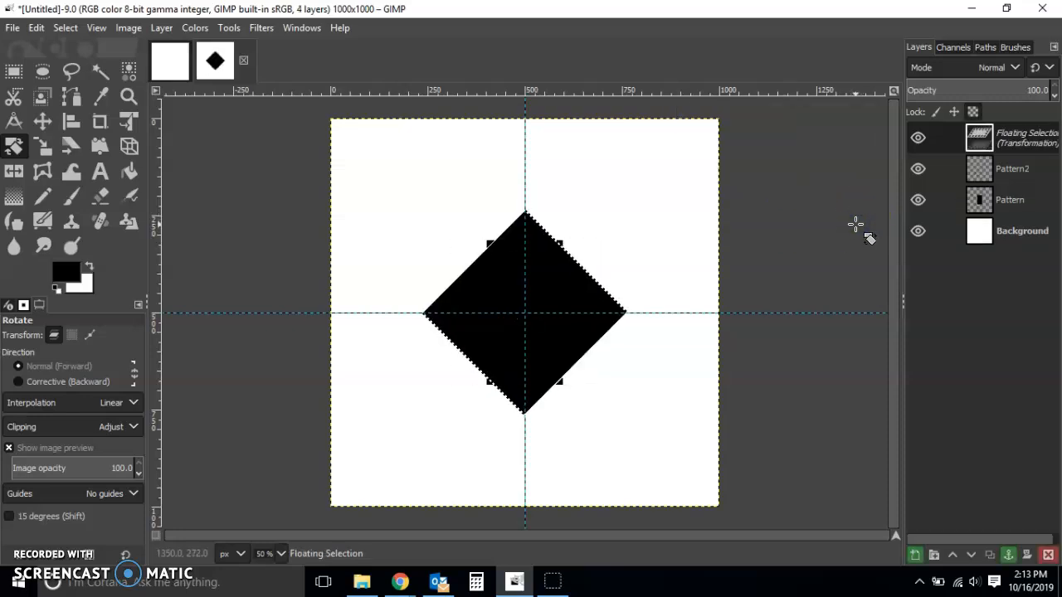
left_click(775, 262)
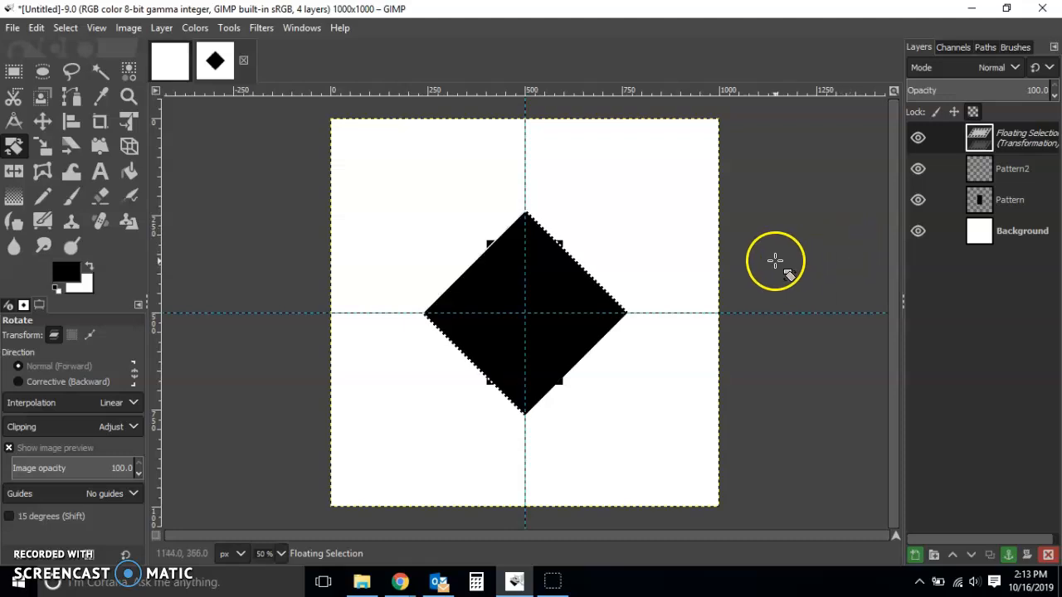
left_click(14, 73)
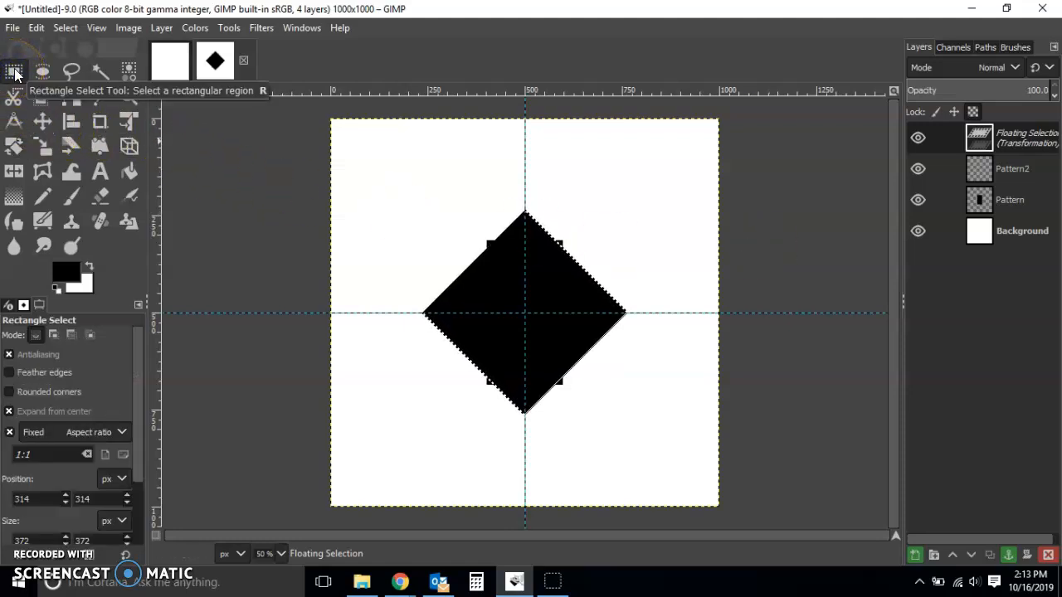
left_click(375, 179)
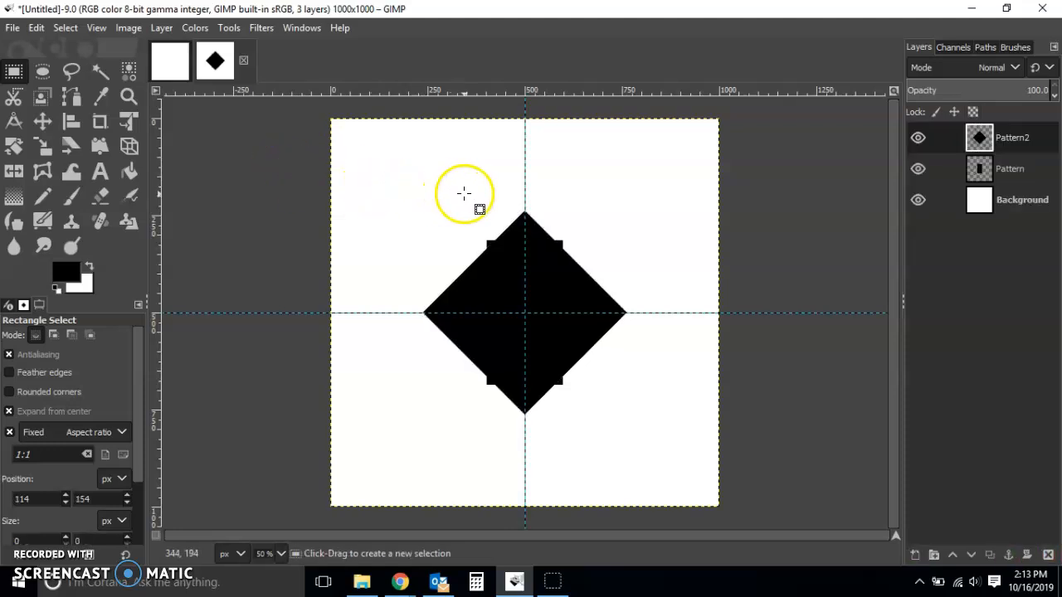
- Turn off center expansion and the fixed ratio, and delete the diamond's upper tip within a selection of about 314 × 136 px
left_click_drag(461, 191, 498, 229)
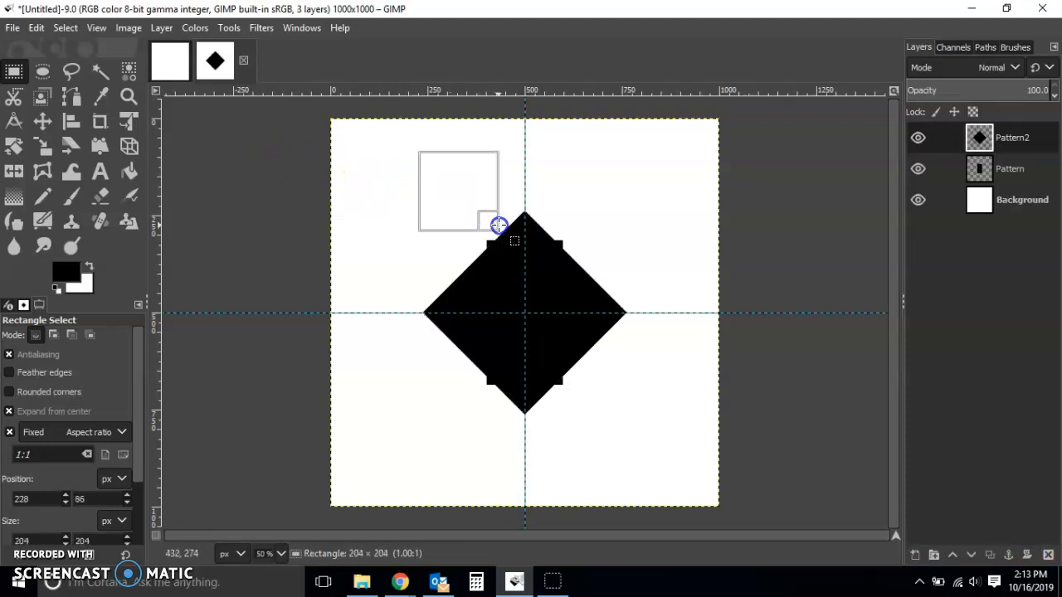
left_click(33, 413)
left_click(15, 433)
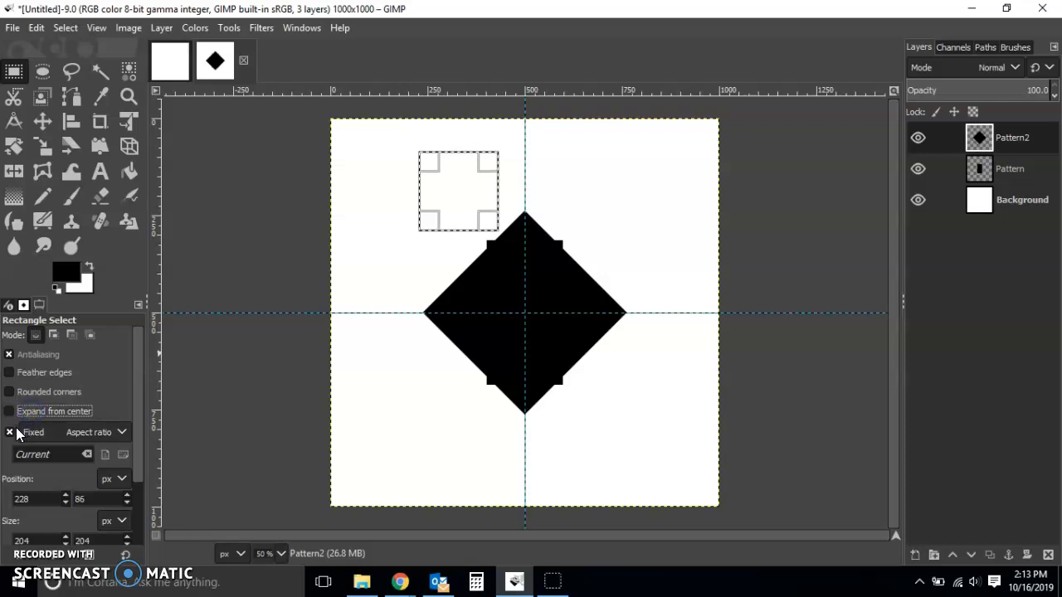
left_click(580, 224)
left_click_drag(473, 188, 594, 240)
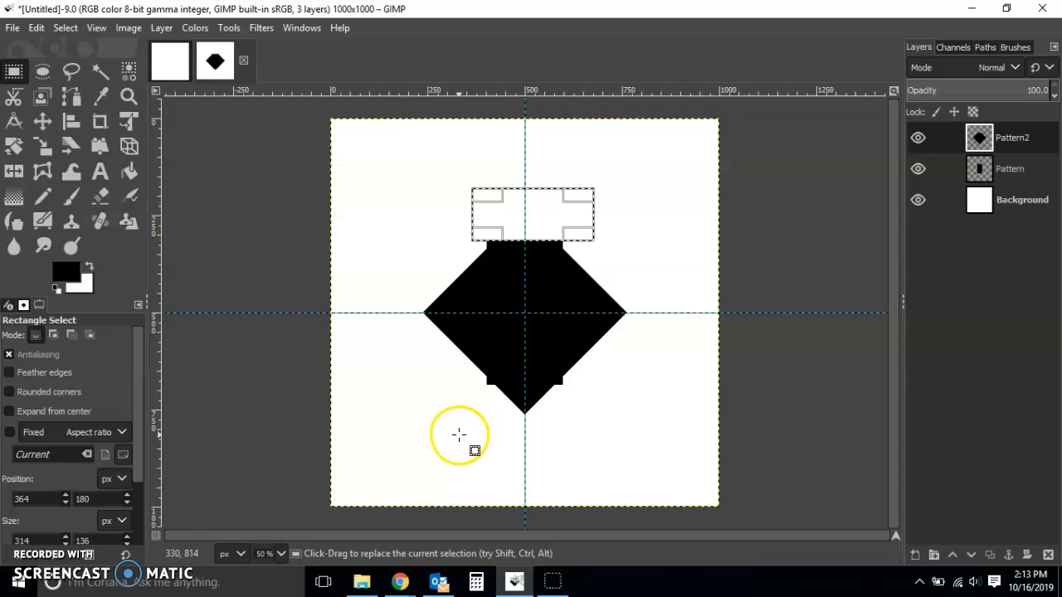
- Select an area of about 412 × 126 px below the rectangle's lower edge and delete the diamond's lower tip from Pattern2
left_click(1037, 168)
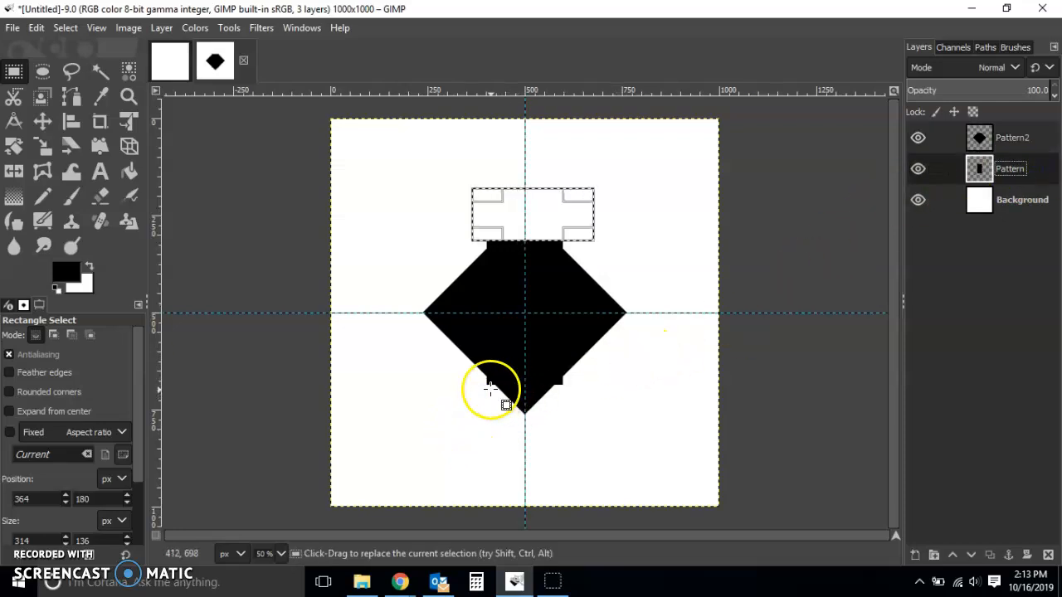
left_click_drag(456, 411, 597, 393)
left_click(557, 439)
left_click_drag(457, 429, 618, 383)
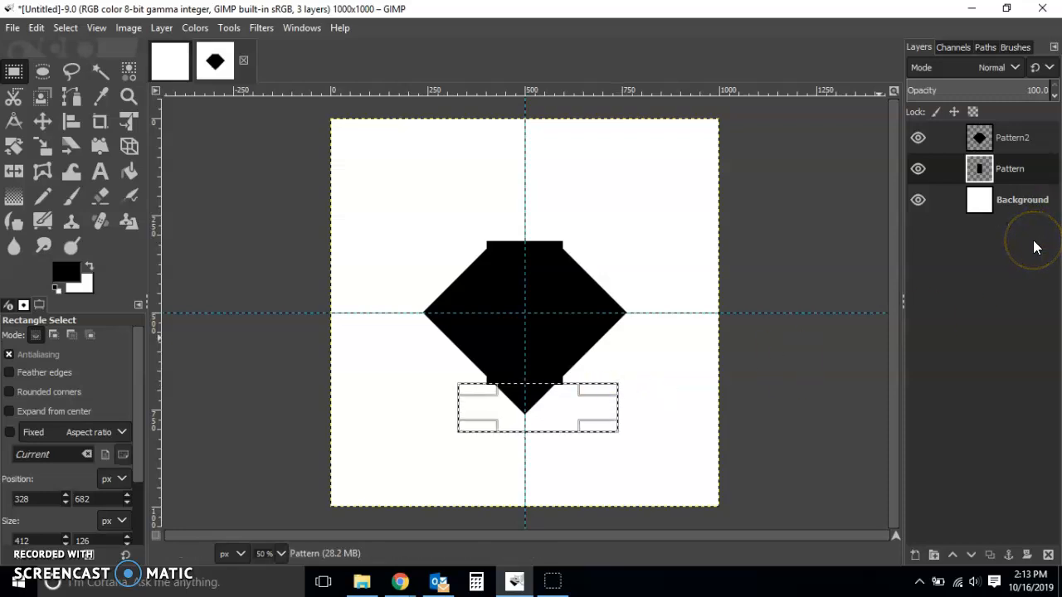
left_click(1018, 135)
key("Delete")
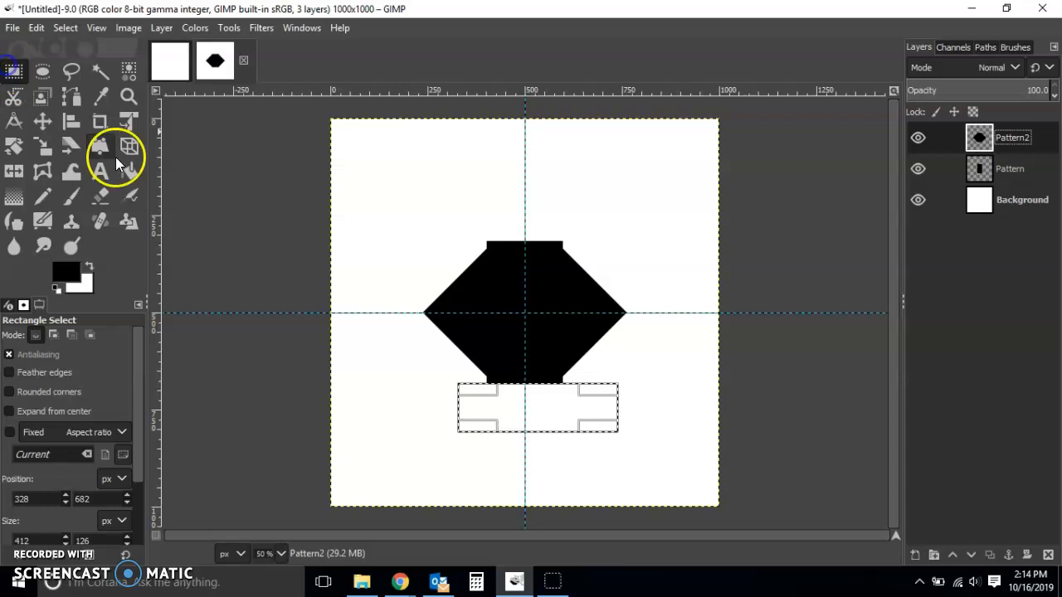
- Select the diamond's left half up to the vertical guide, about 284 × 486 px, cut it from Pattern2 and clear the selection
left_click(200, 188)
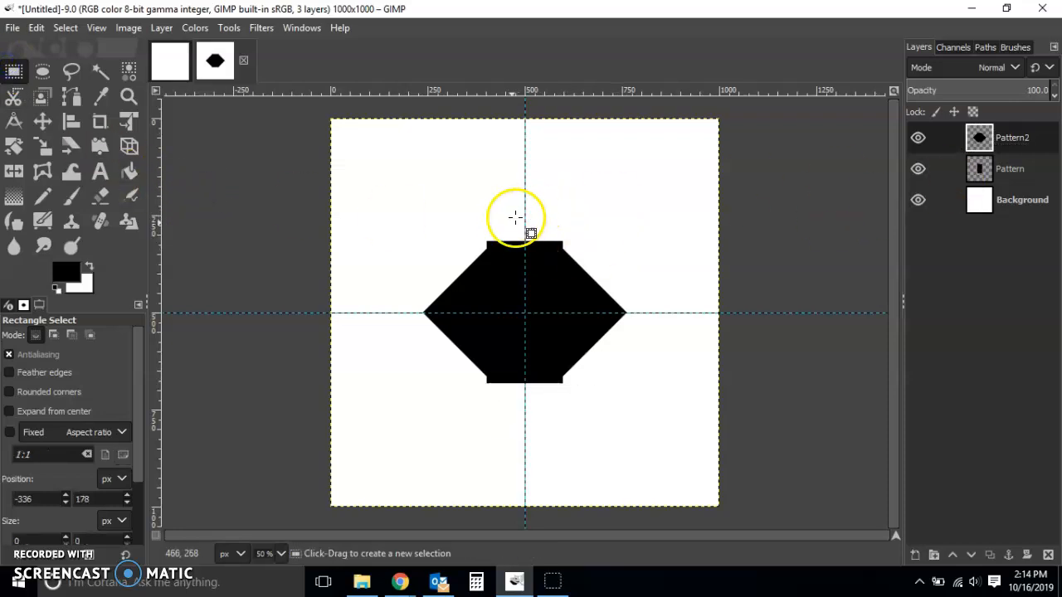
left_click_drag(524, 224, 414, 413)
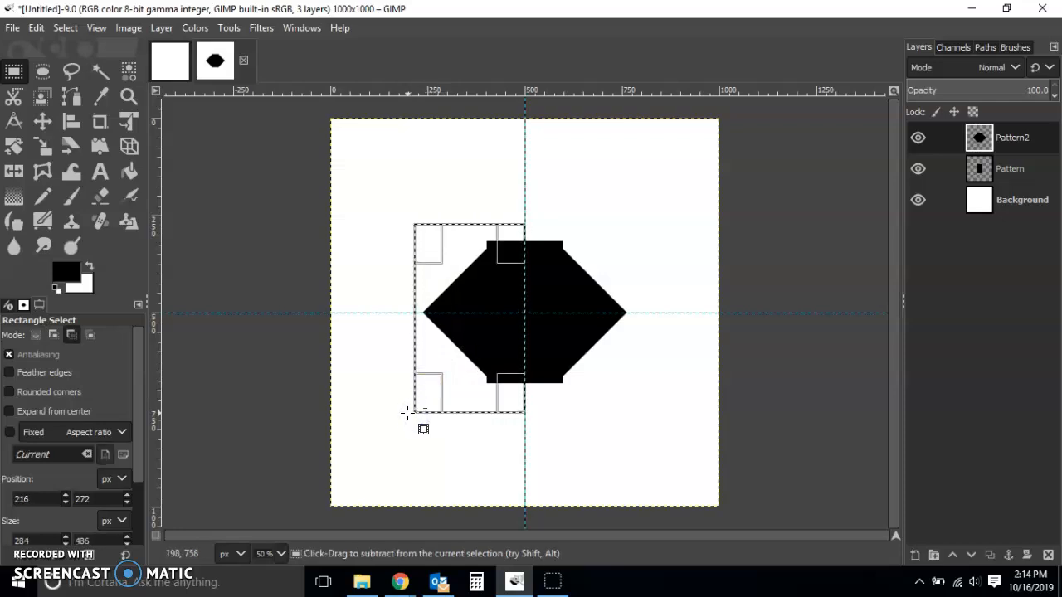
key("ctrl+x")
left_click(395, 446)
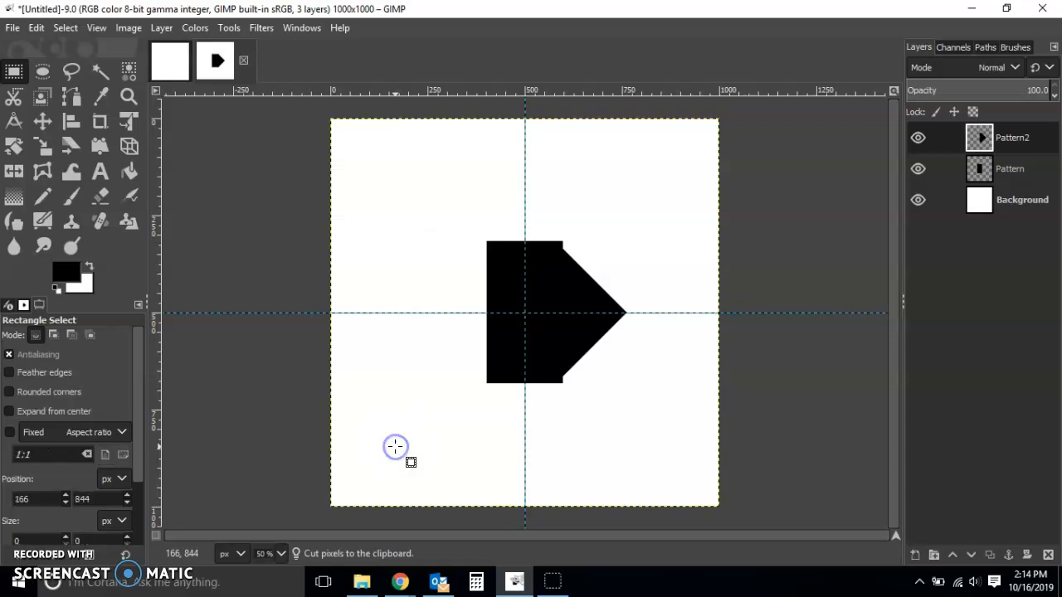
- Paste the cut diamond half as a new layer and move it to the vertical guide, with its tip on the horizontal guide
key("ctrl+v")
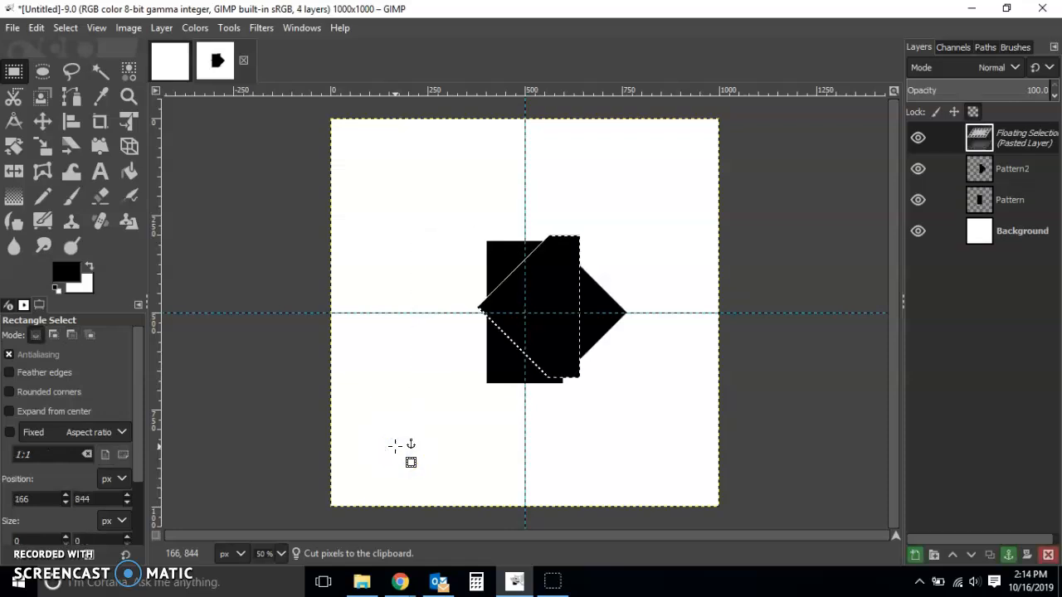
key("shift+ctrl+n")
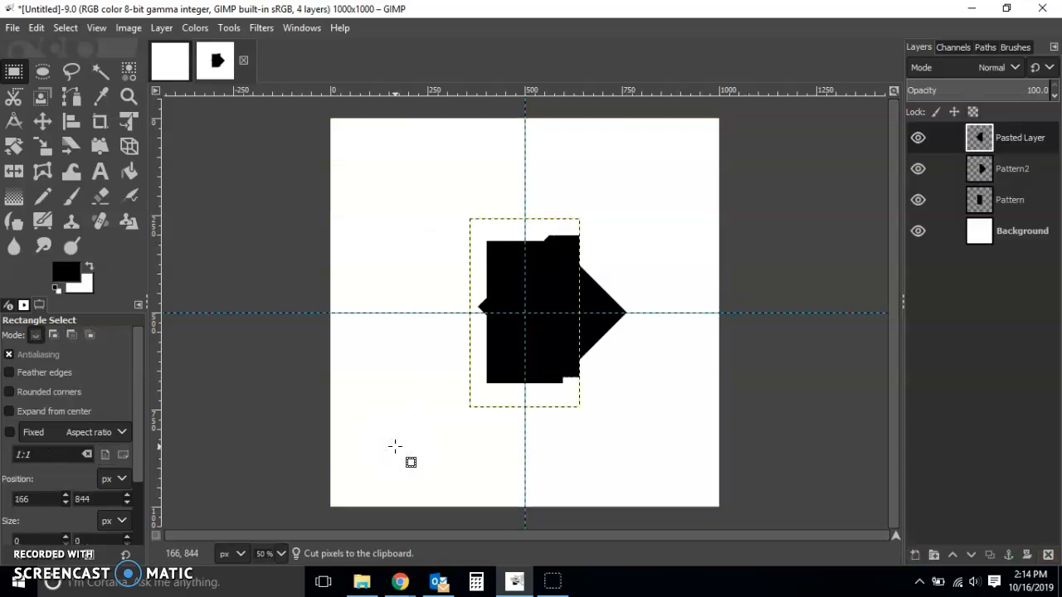
left_click(43, 122)
left_click_drag(550, 302, 495, 307)
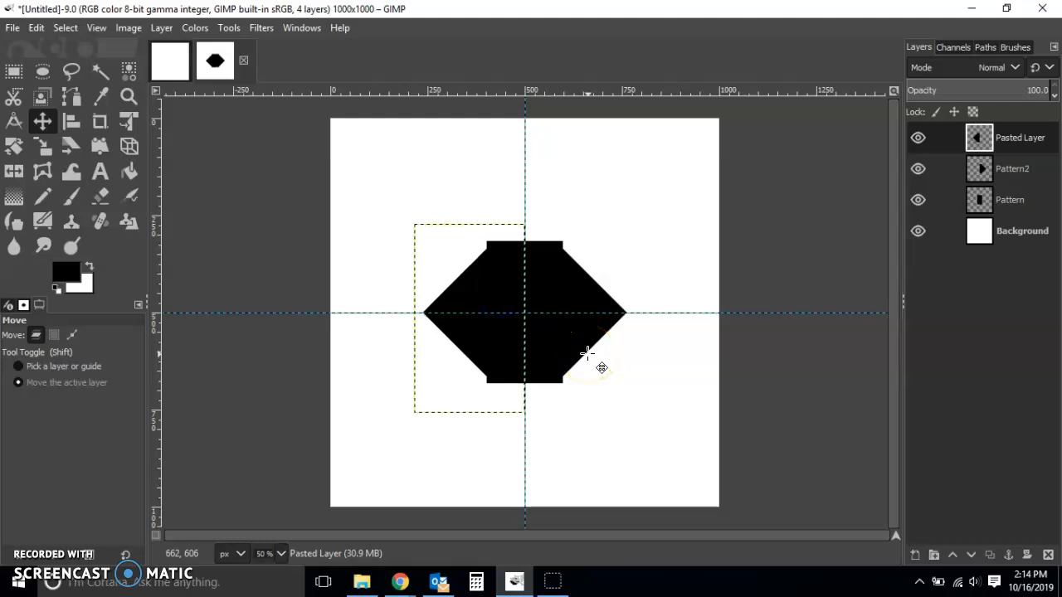
- Nudge the pasted half horizontally outward until its slanted edges meet the rectangle's left corners
key("Left")
key("Left")
key("Left")
key("Left")
key("Left")
key("Left")
key("Left")
key("Left")
key("Left")
key("Left")
key("Left")
key("Left")
key("Left")
key("Left")
key("Left")
key("Left")
key("Left")
key("Left")
key("Left")
key("Left")
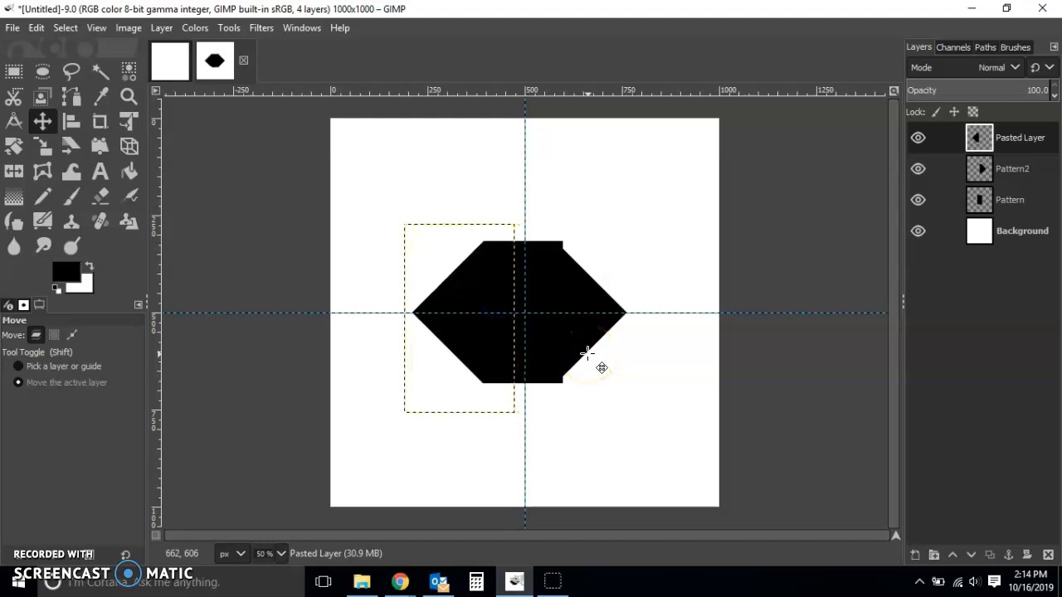
key("Right")
key("Right")
key("Right")
key("Right")
key("Right")
key("Right")
key("Right")
key("Right")
key("Right")
key("Right")
key("Left")
key("Left")
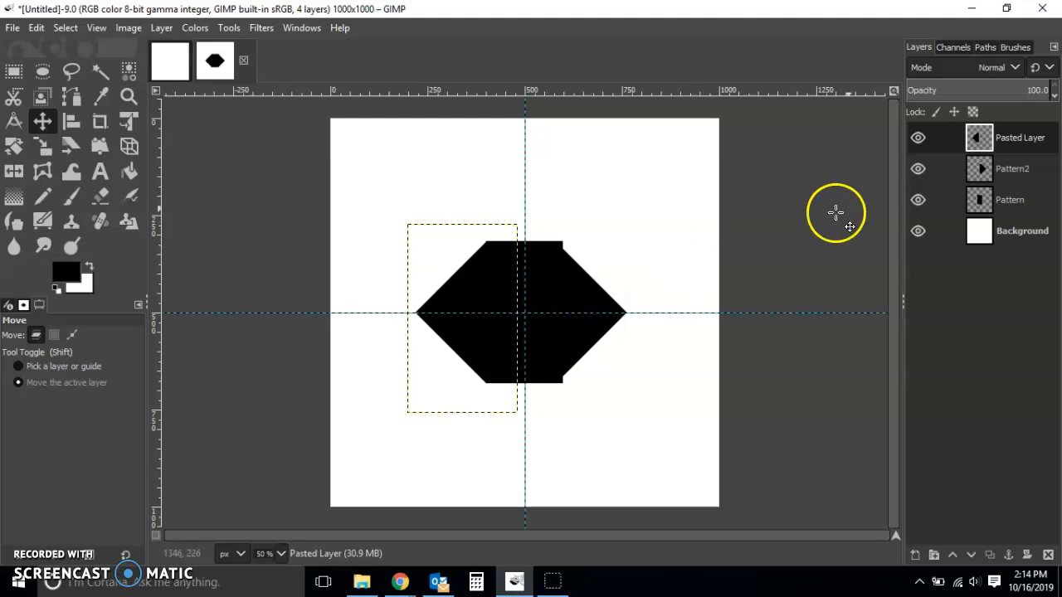
- Nudge the Pattern2 layer to the right until its slanted edges meet the rectangle's right corners
double_click(1009, 135)
left_click(1019, 170)
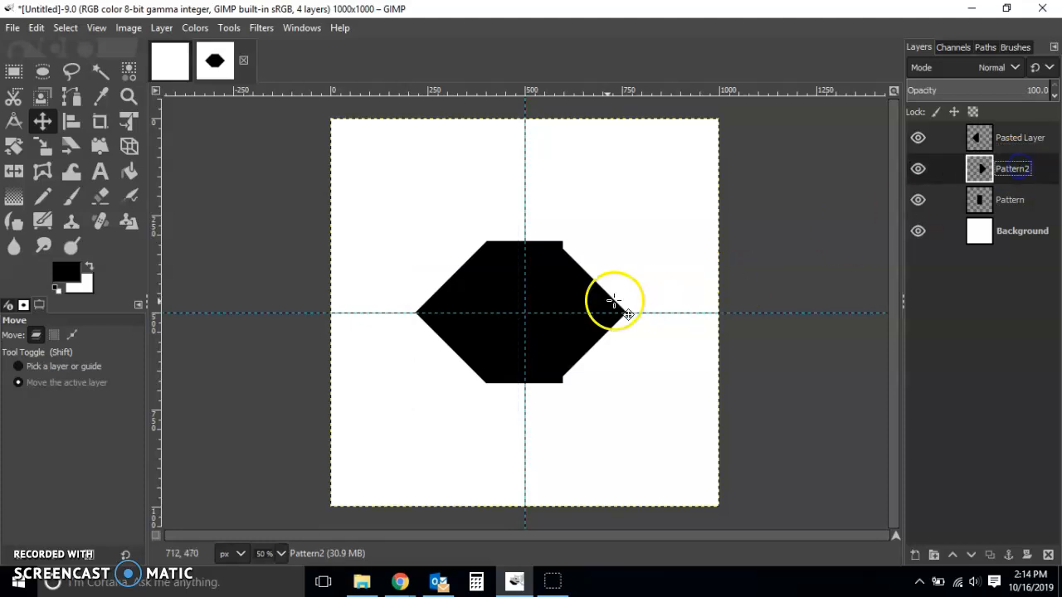
key("Right")
key("Right")
key("Right")
key("Right")
key("Right")
key("Right")
key("Right")
key("Right")
key("Right")
key("Right")
key("Right")
key("Right")
key("Right")
key("Right")
key("Right")
key("Right")
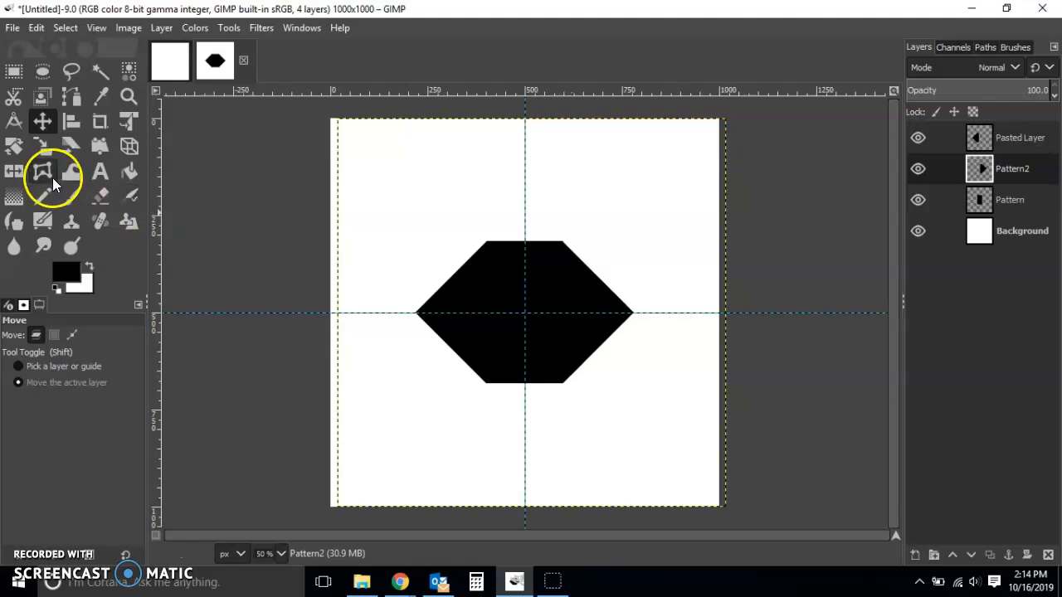
- Merge the pasted half down into Pattern2, and merge Pattern2 down into the Pattern layer
left_click(13, 70)
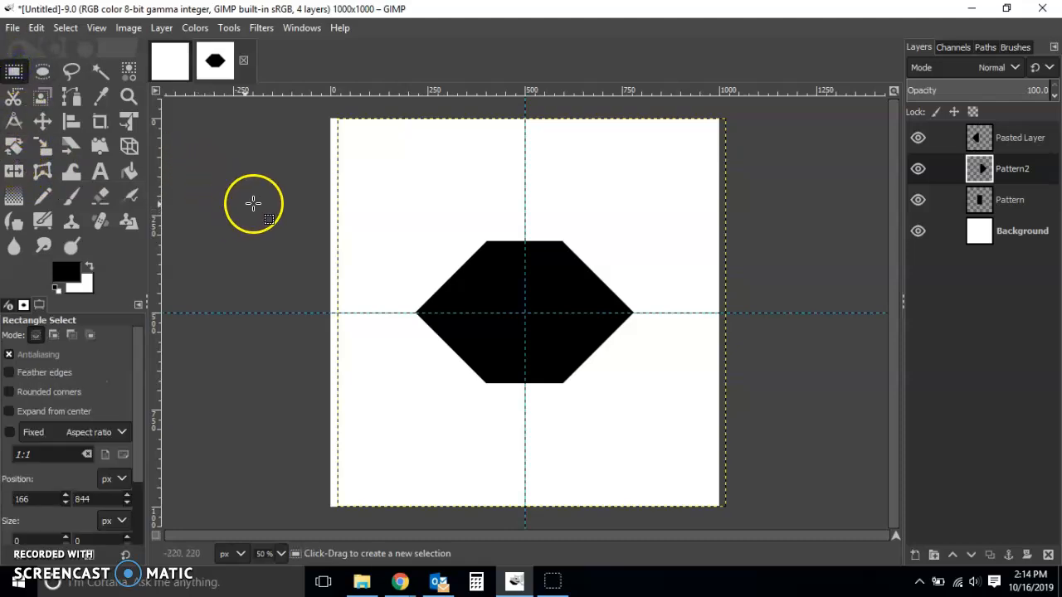
left_click(1026, 139)
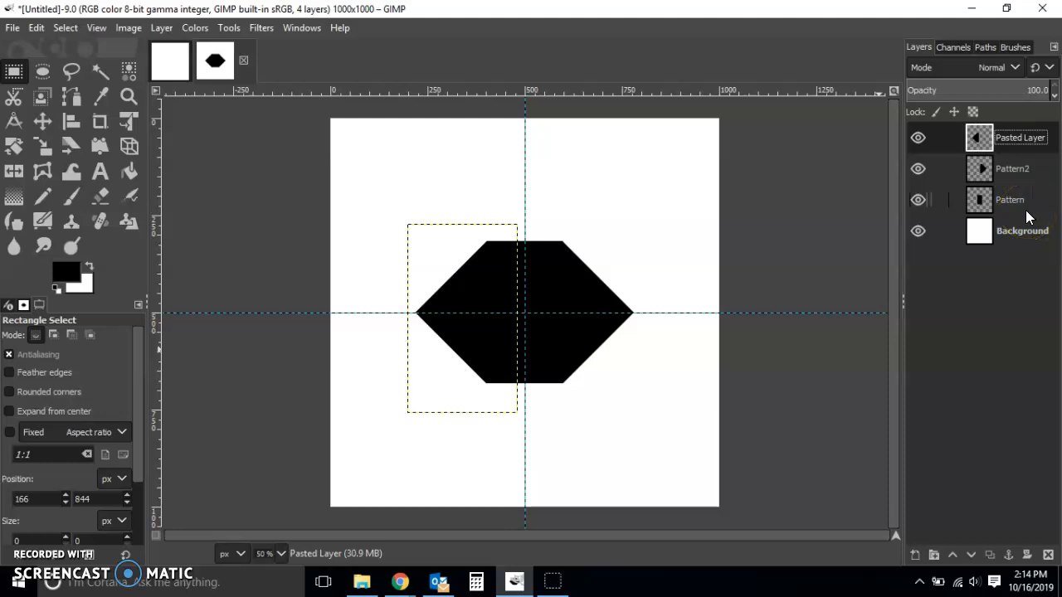
right_click(1002, 135)
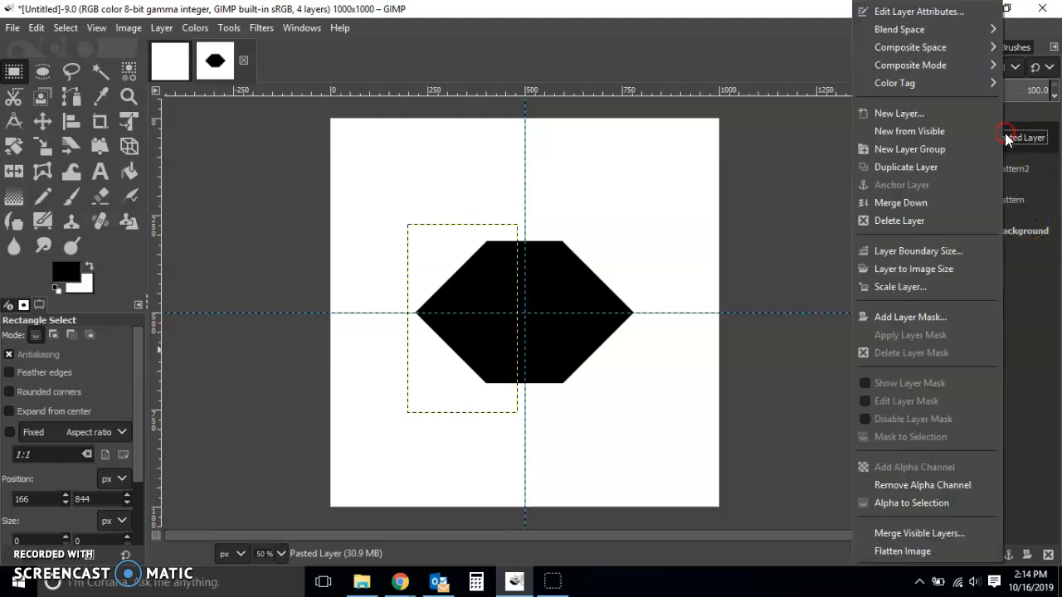
left_click(932, 207)
left_click(1014, 143)
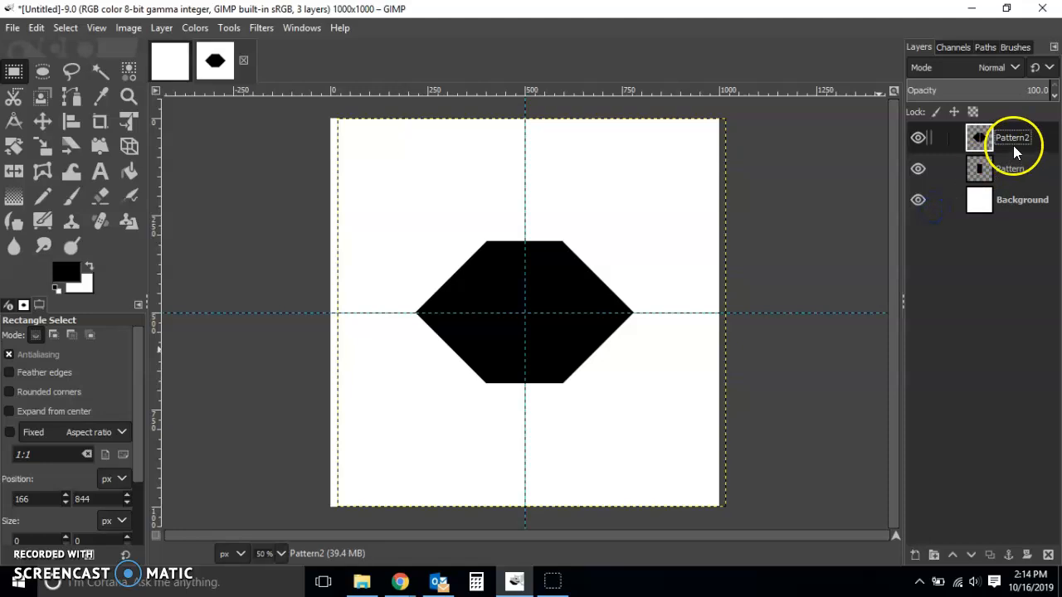
right_click(1014, 146)
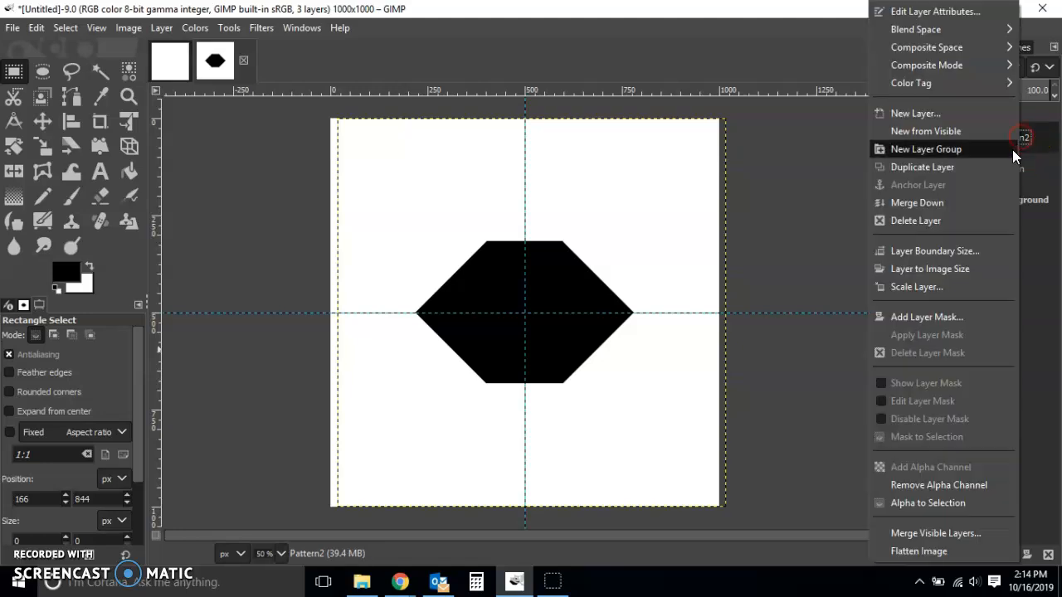
left_click(971, 207)
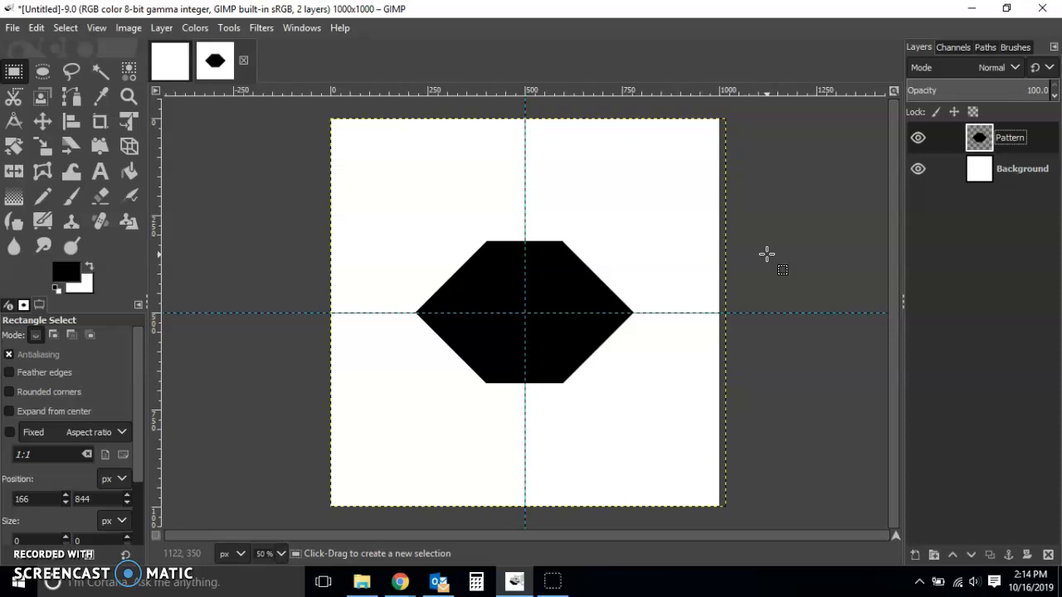
left_click(713, 272)
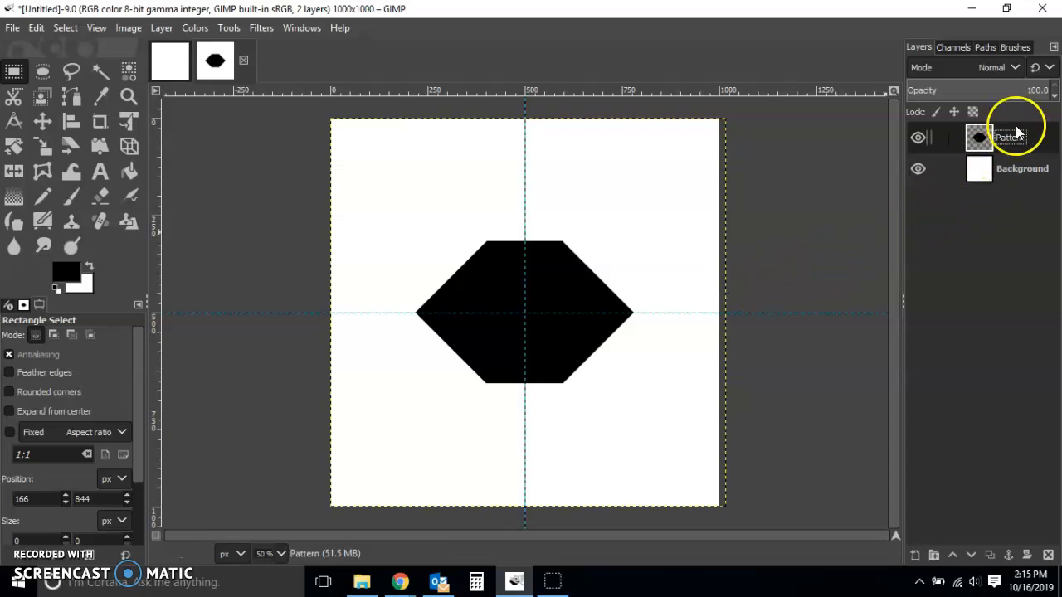
- Duplicate the Pattern layer and select the copy's black hexagon by color
right_click(1010, 138)
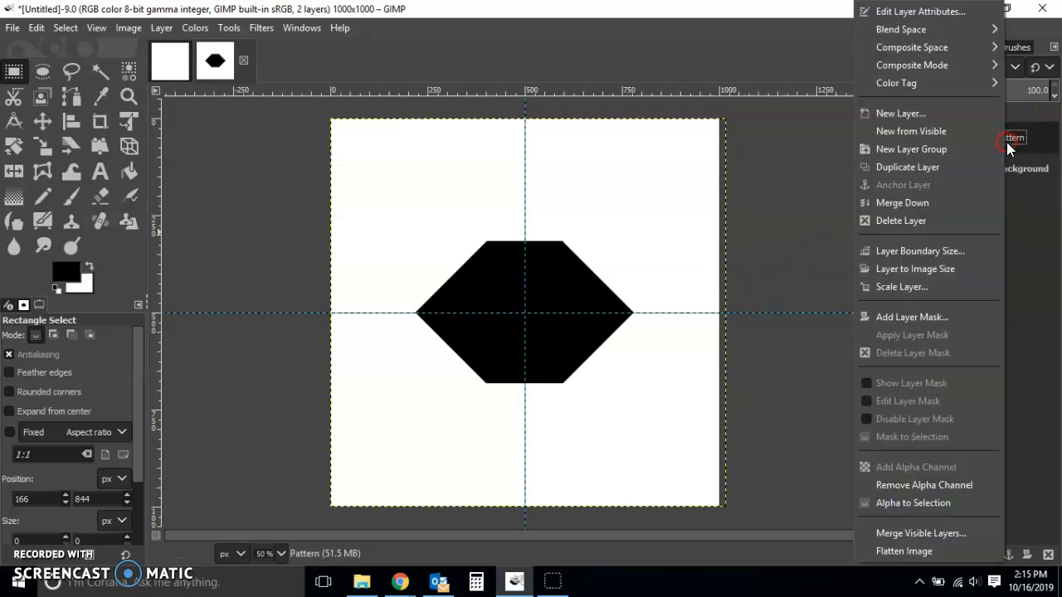
left_click(956, 167)
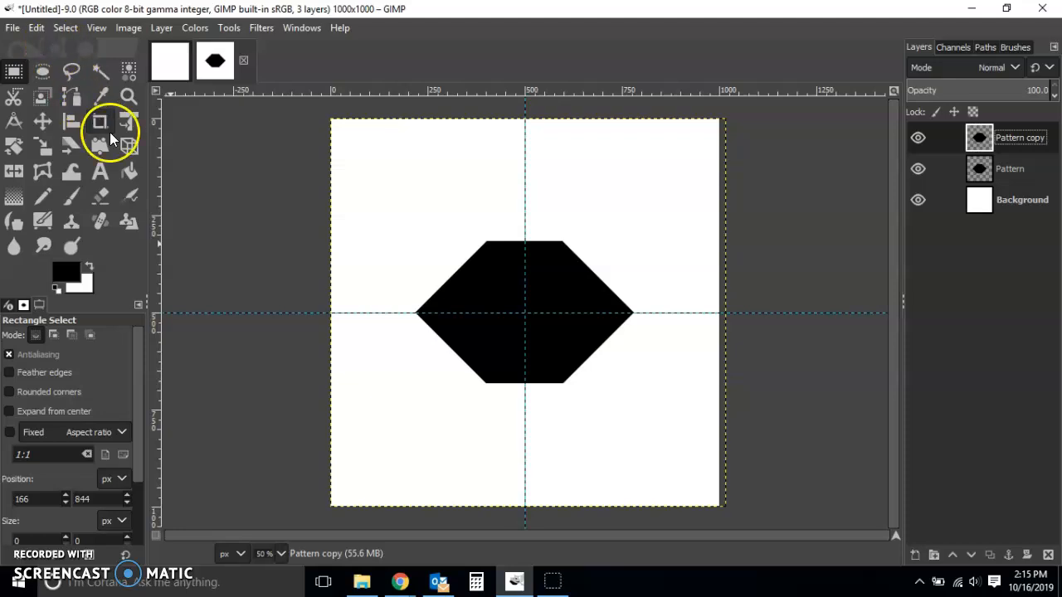
left_click(129, 72)
left_click(552, 282)
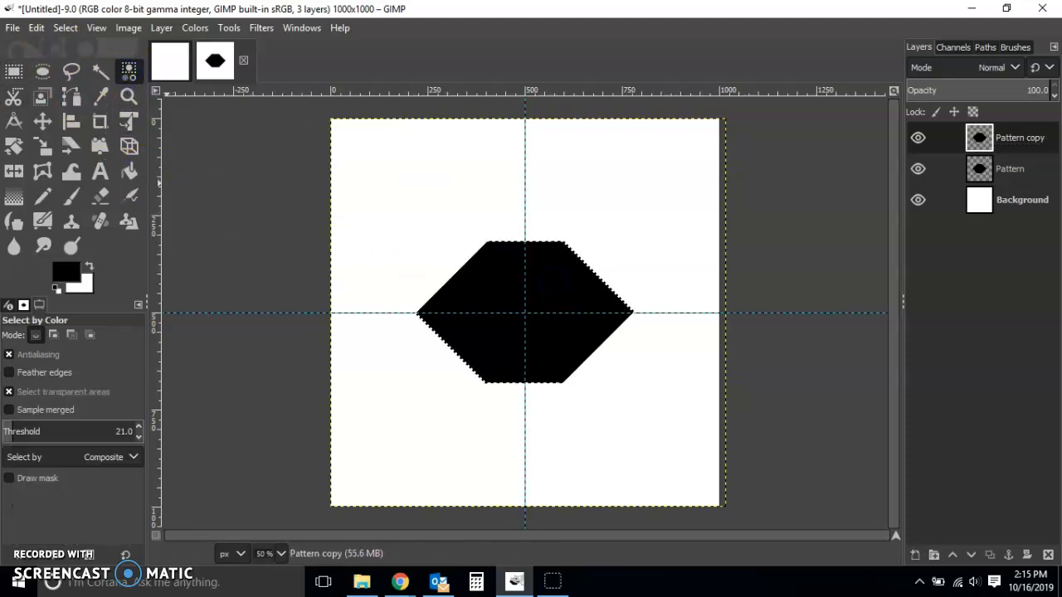
- Shrink the hexagon selection by 20 px and fill it with the white background color on the Pattern copy layer
left_click(66, 29)
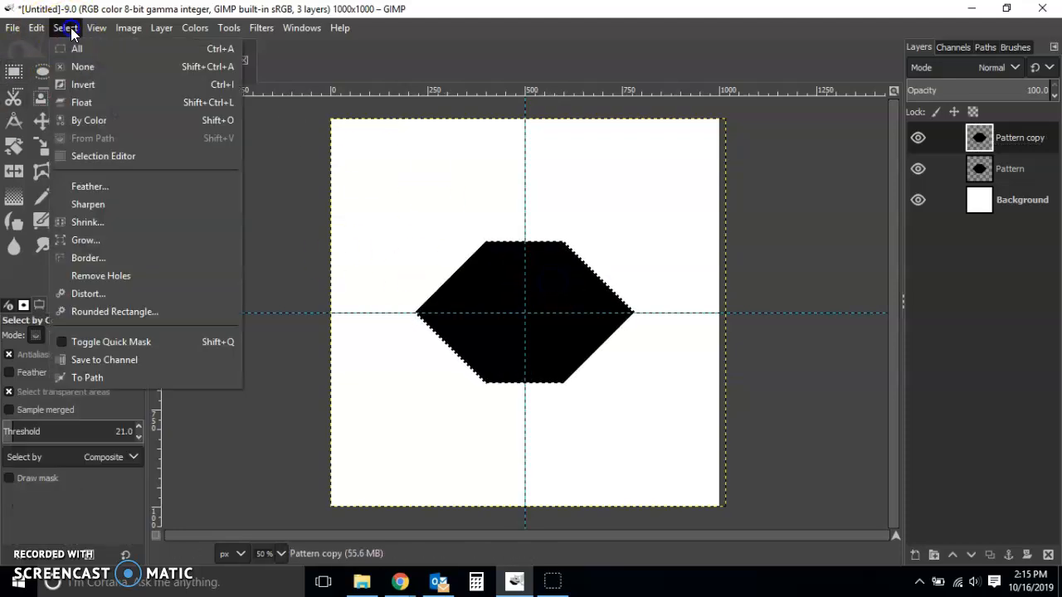
left_click(107, 219)
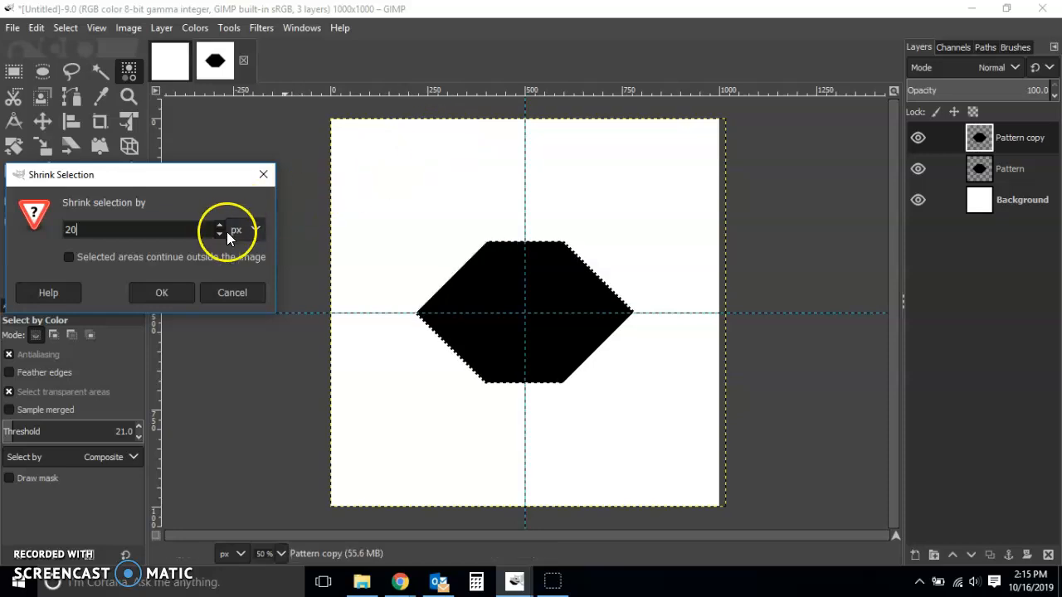
left_click(162, 292)
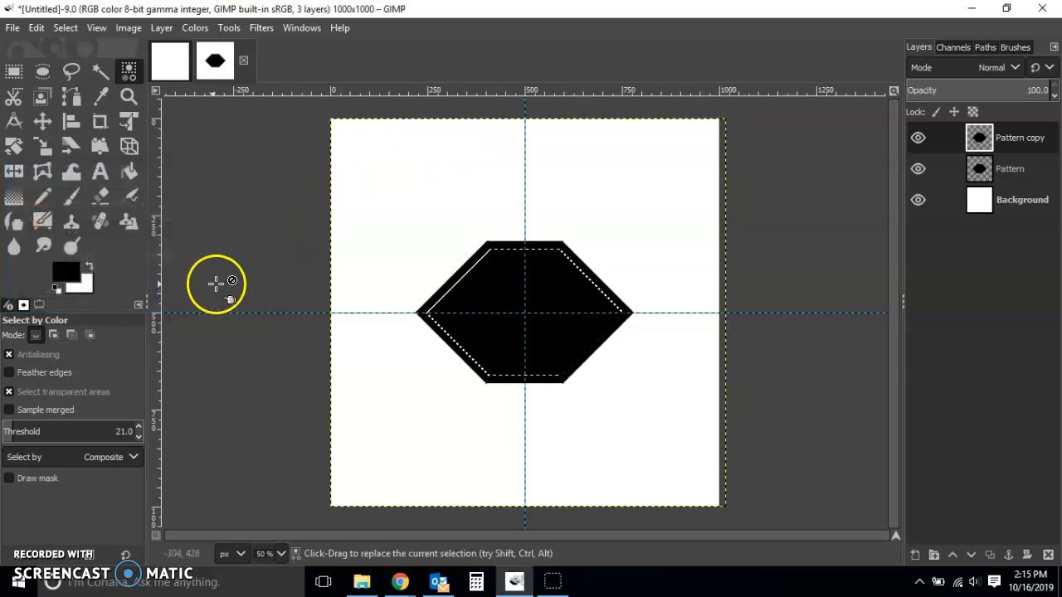
left_click(35, 29)
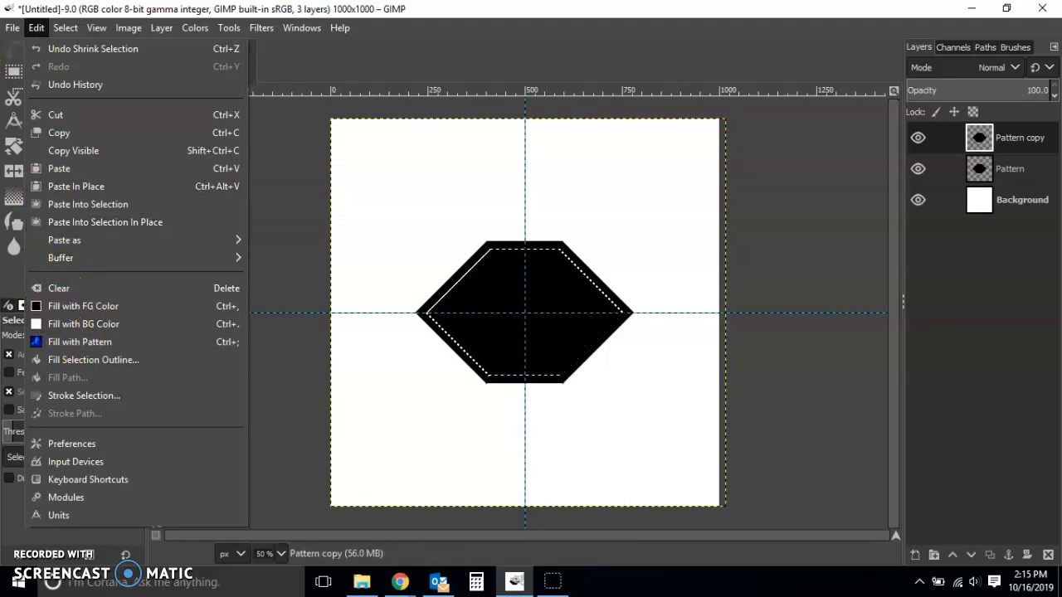
left_click(81, 323)
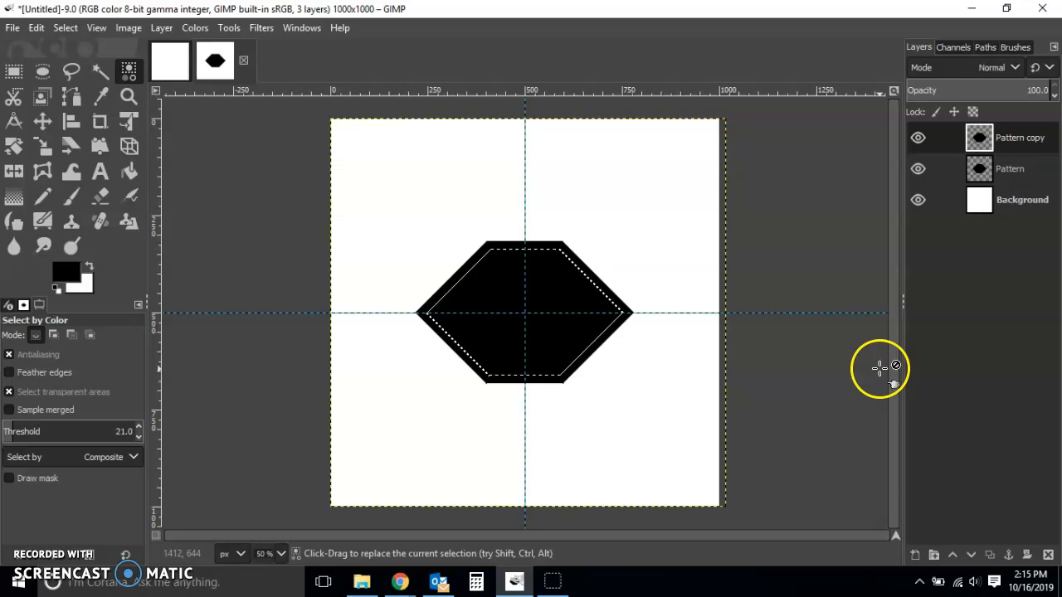
left_click(36, 27)
left_click(65, 323)
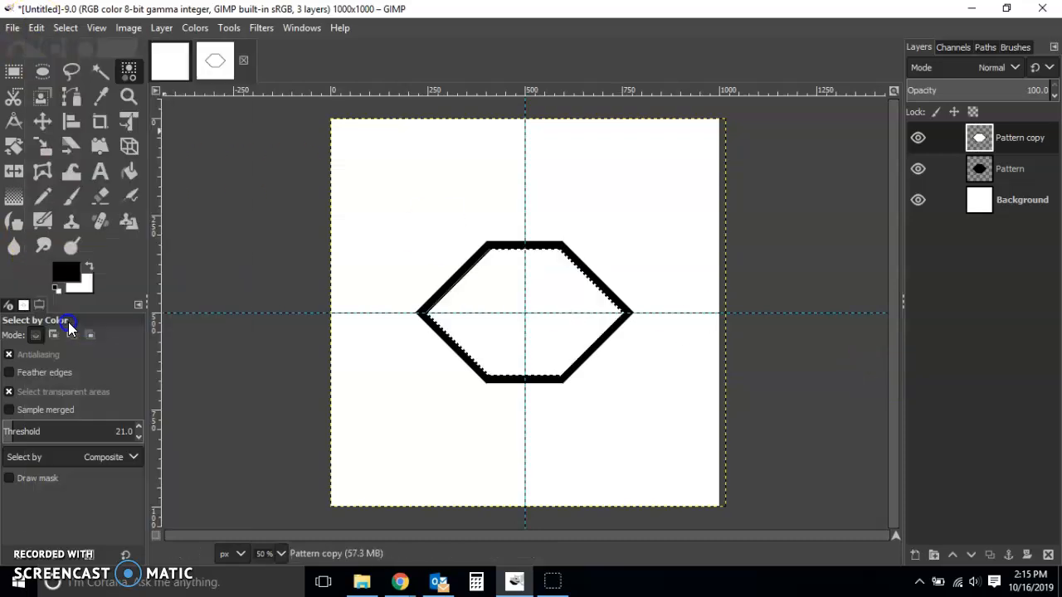
- Clear the selection and merge the Pattern copy layer down into Pattern
left_click(14, 71)
left_click(783, 252)
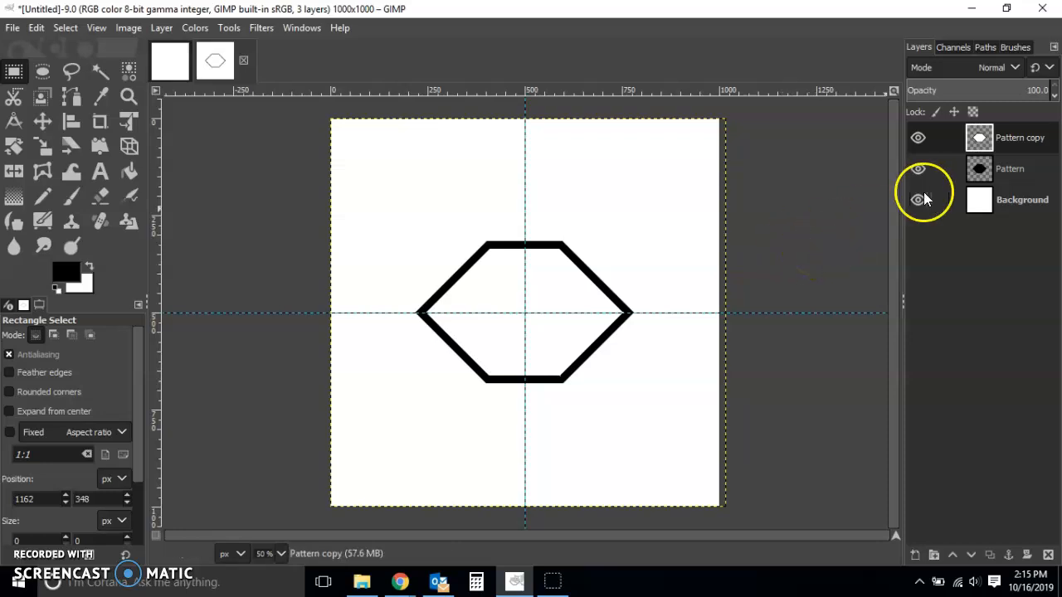
right_click(1035, 140)
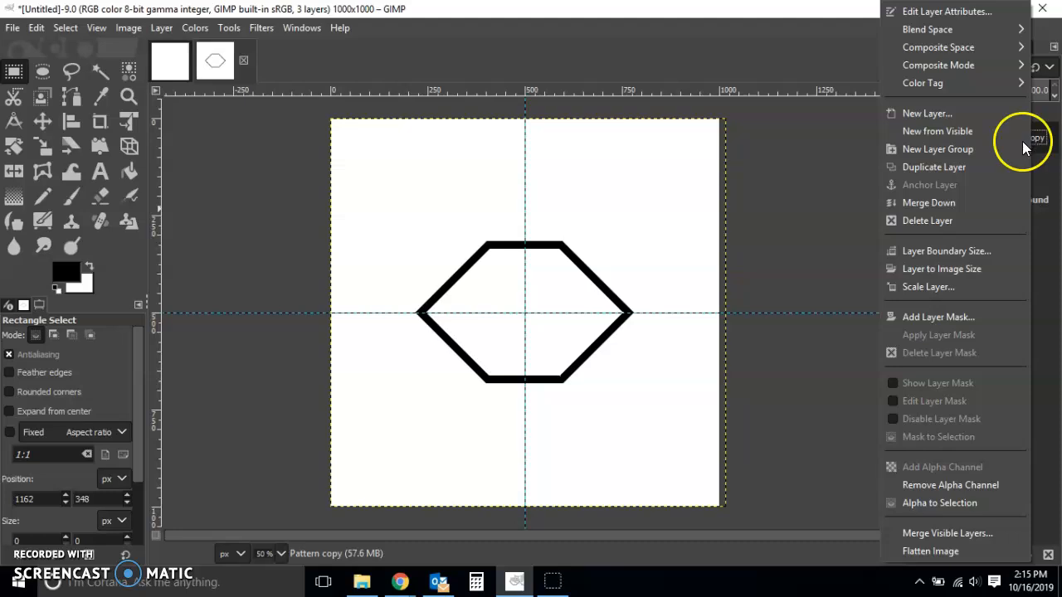
left_click(913, 202)
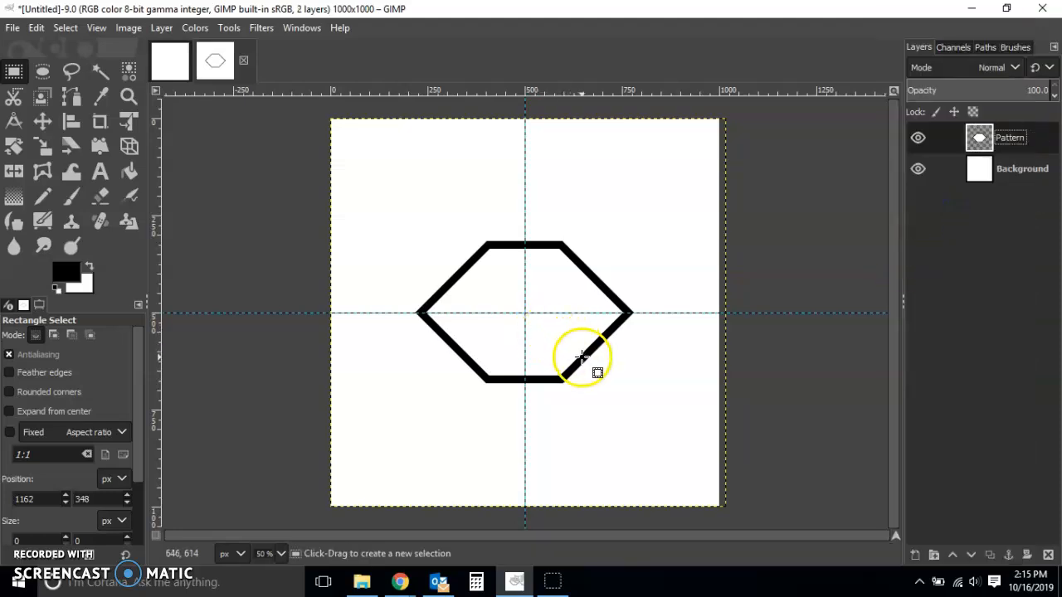
- Select the hexagon's white interior by color, delete it, check the transparency with the Background hidden, and clear the selection
left_click(918, 168)
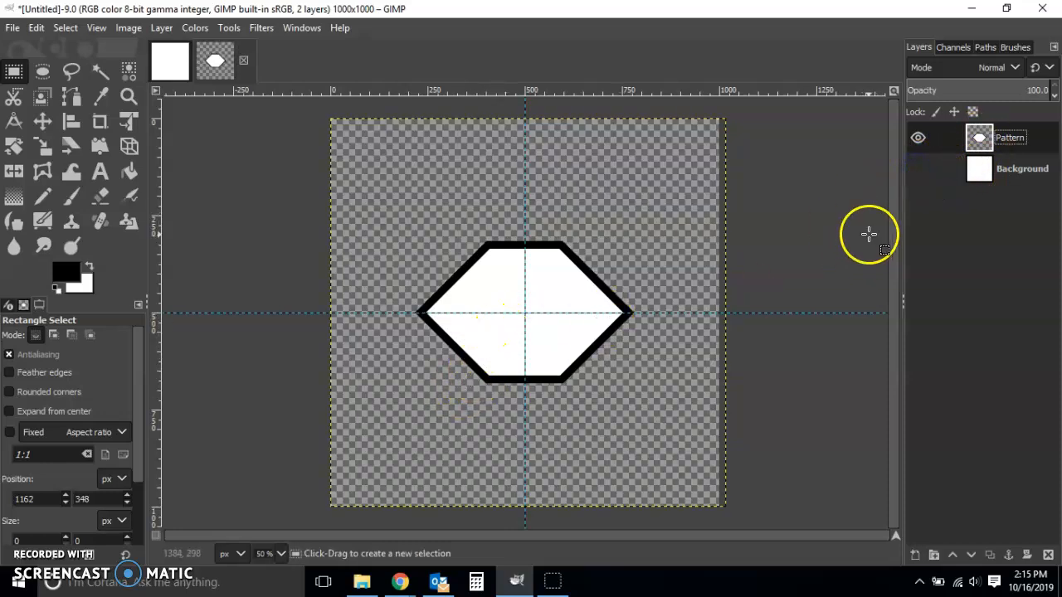
left_click(918, 170)
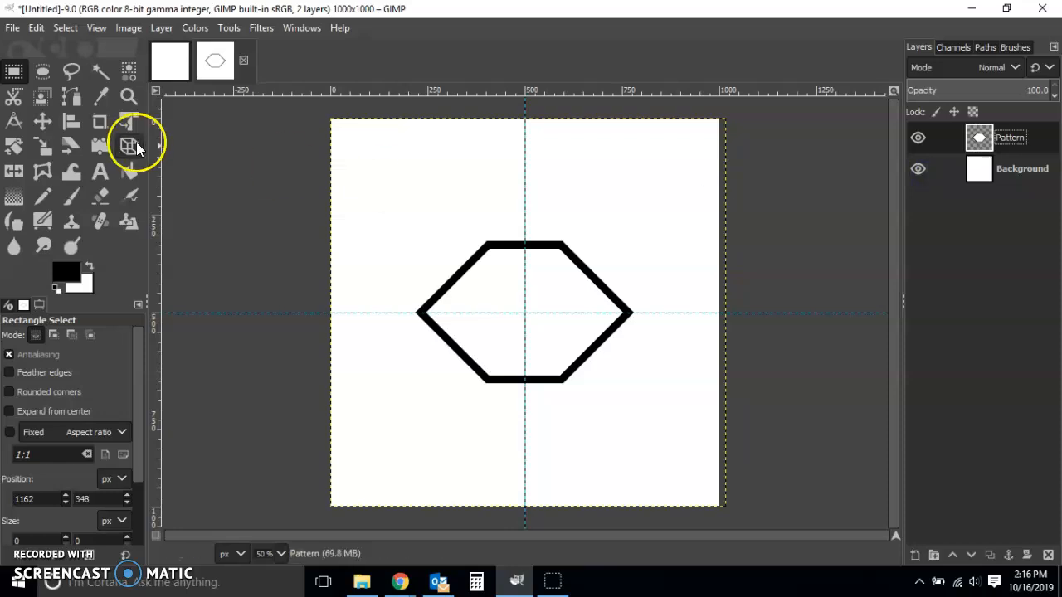
left_click(129, 71)
left_click(504, 284)
left_click(246, 282)
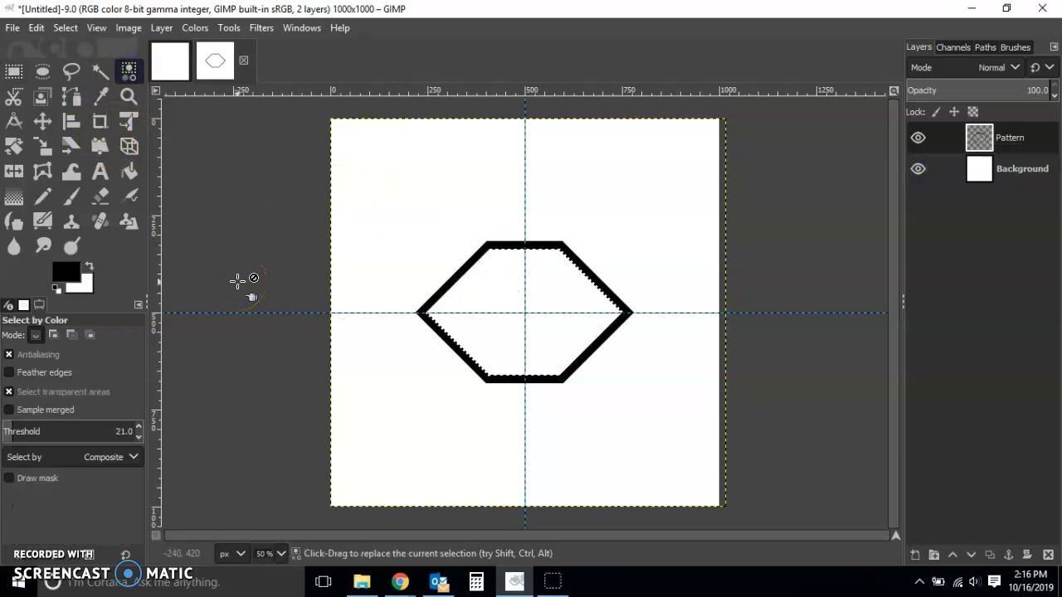
left_click(918, 169)
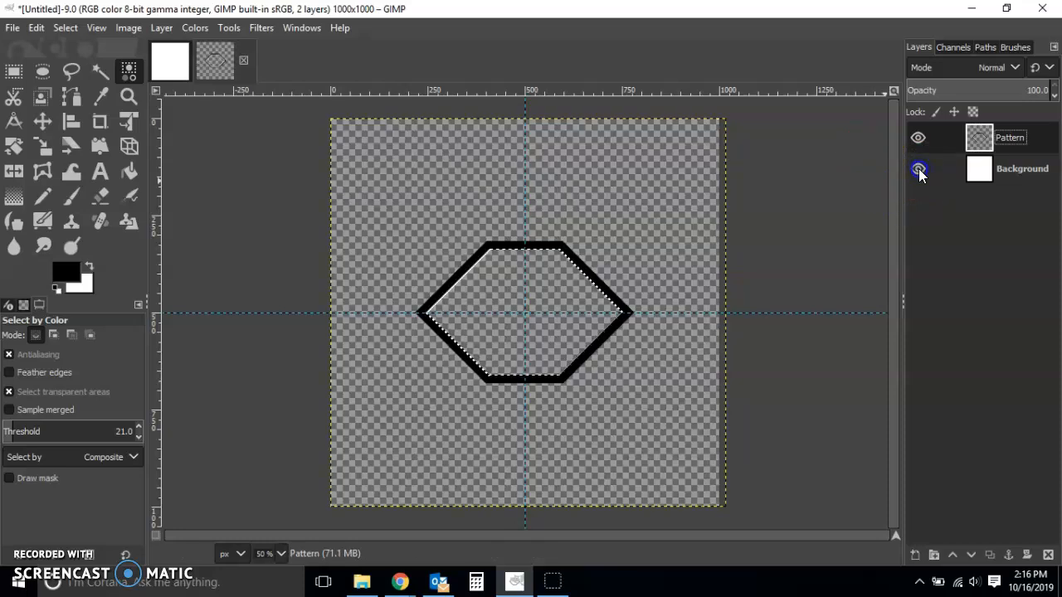
left_click(919, 168)
left_click(13, 71)
left_click(248, 153)
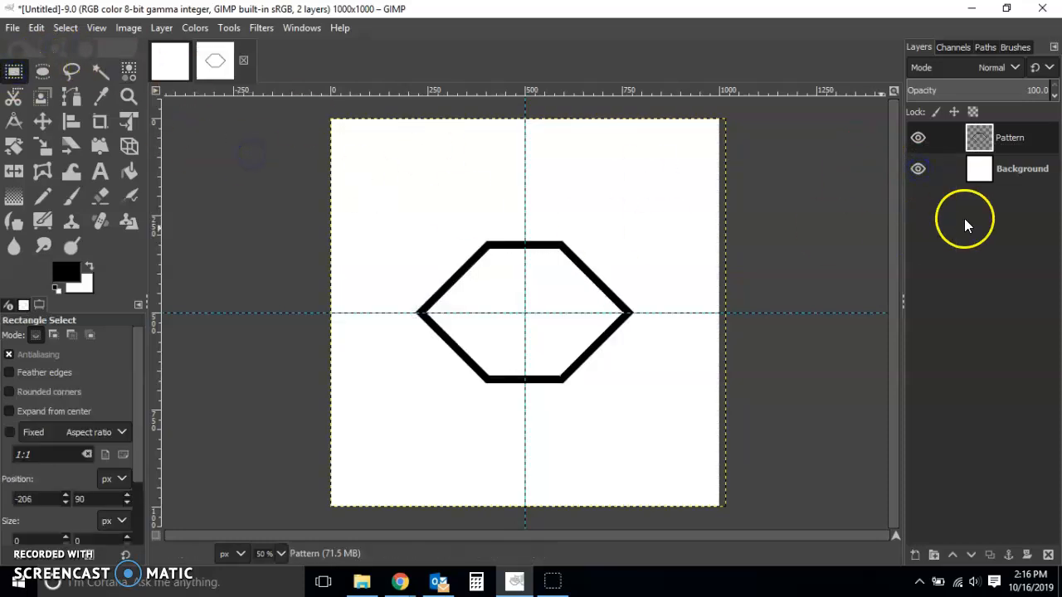
- Duplicate the Pattern layer and move the copied hexagon outline horizontally to the left so the two outlines overlap
right_click(1021, 141)
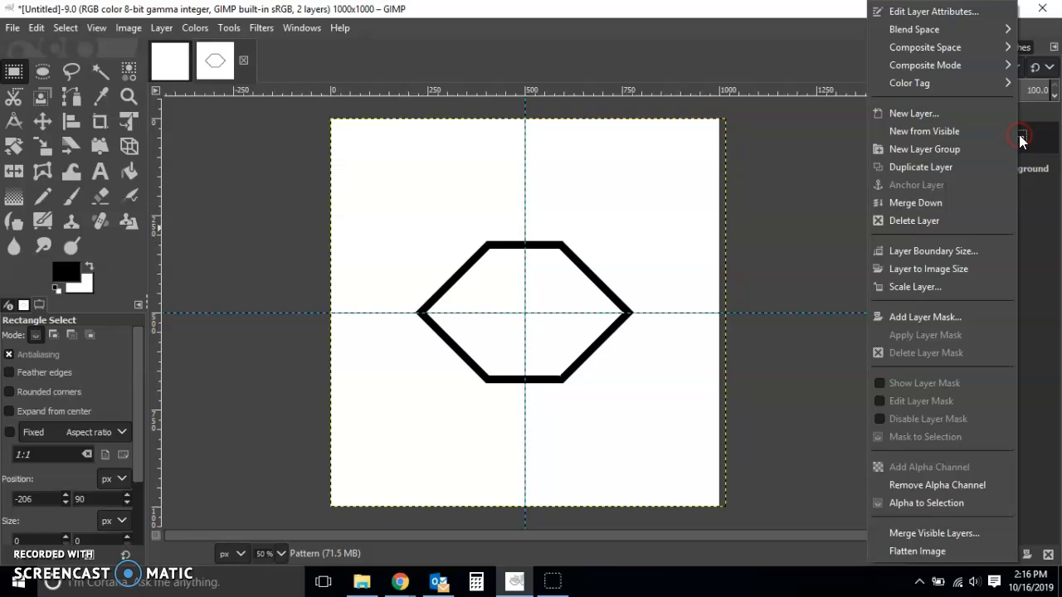
left_click(950, 167)
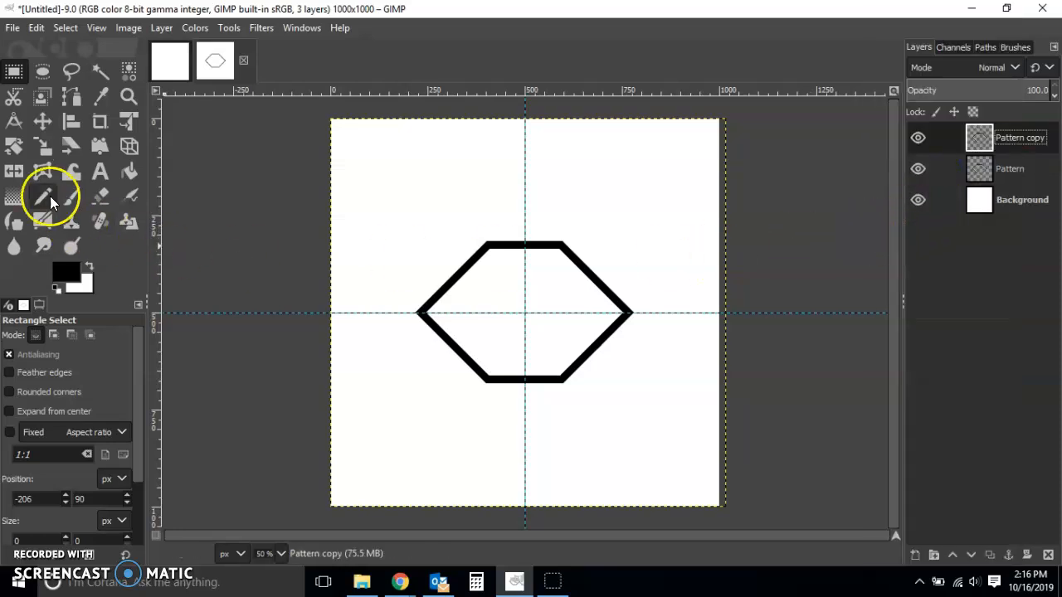
left_click(44, 121)
left_click_drag(575, 322, 554, 321)
- Move the Pattern layer's hexagon outline horizontally about 50 px to the right, spacing the two overlapping outlines evenly around the vertical guide
left_click(1004, 167)
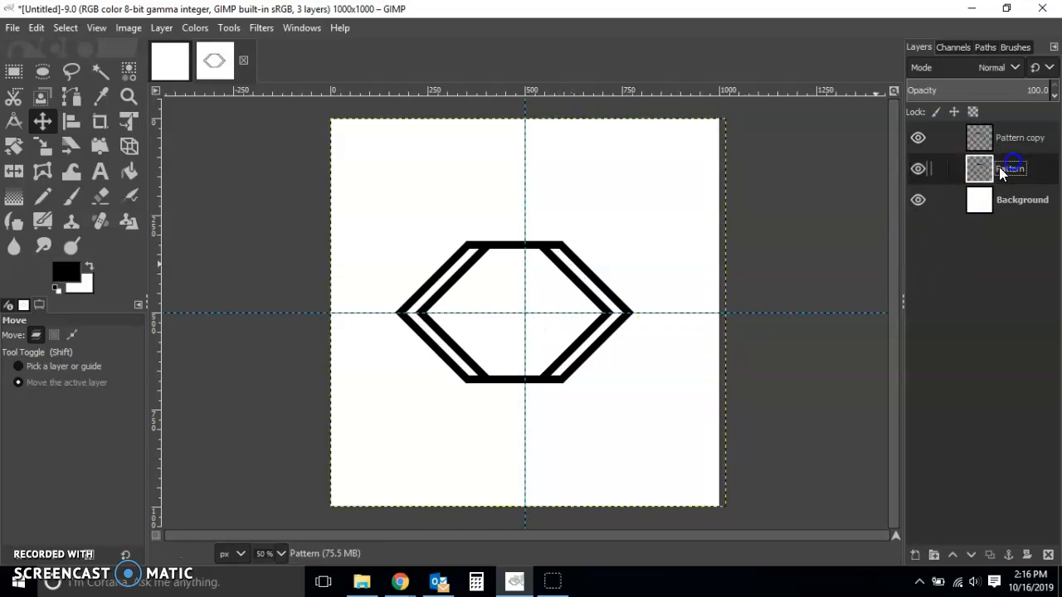
left_click_drag(649, 320, 659, 322)
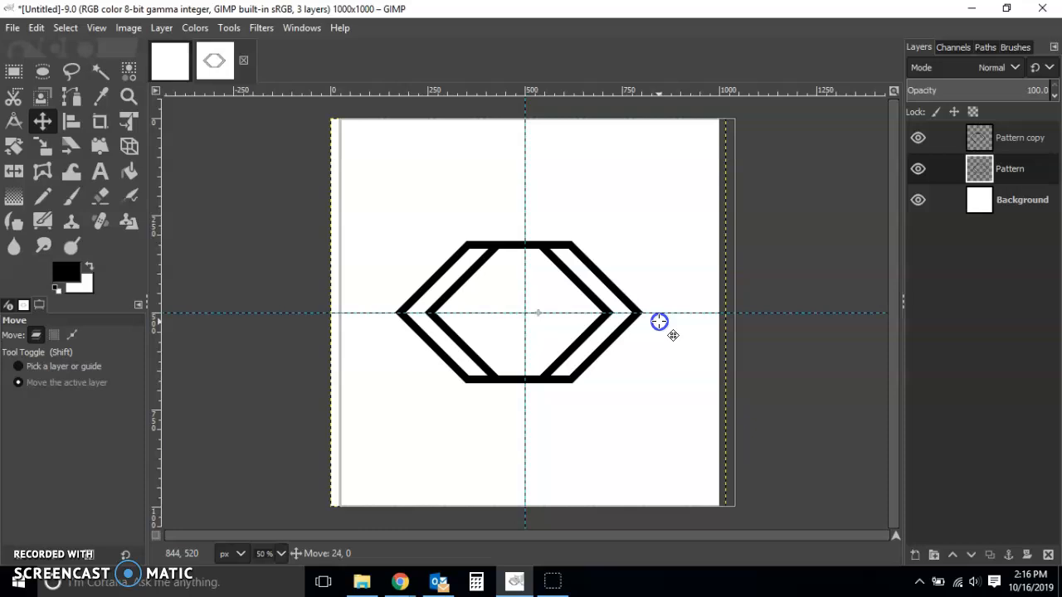
left_click_drag(659, 322, 673, 333)
left_click(672, 332)
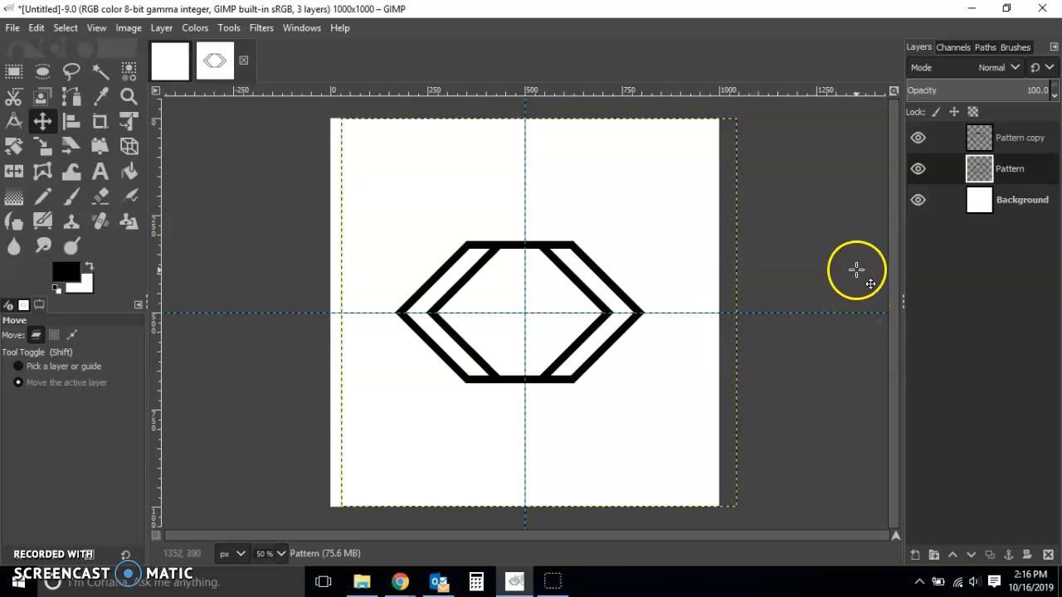
left_click_drag(679, 336, 690, 336)
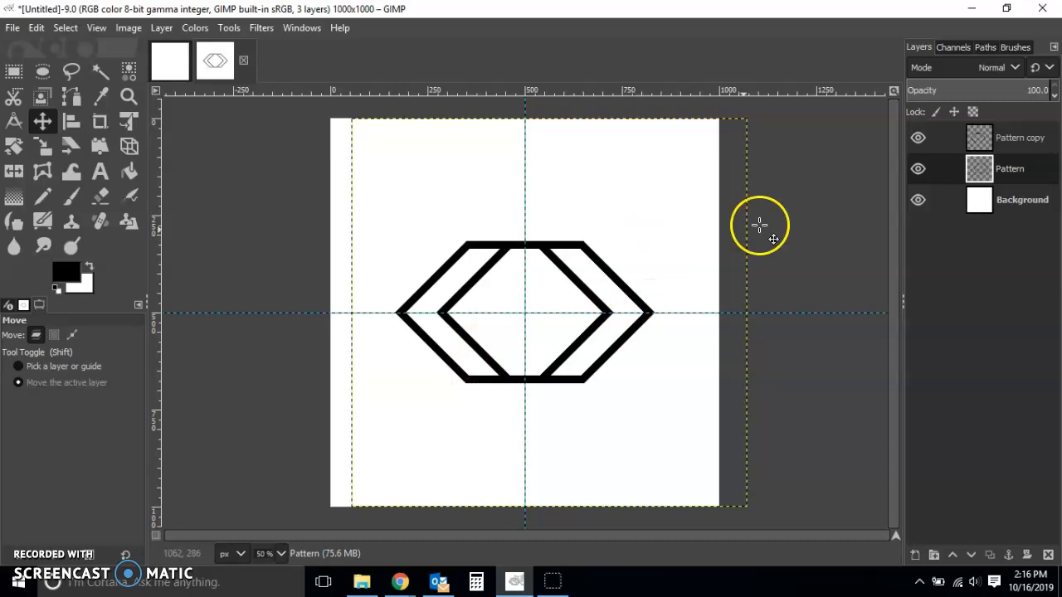
- Merge the Pattern copy layer down into the Pattern layer
double_click(1031, 137)
right_click(1031, 137)
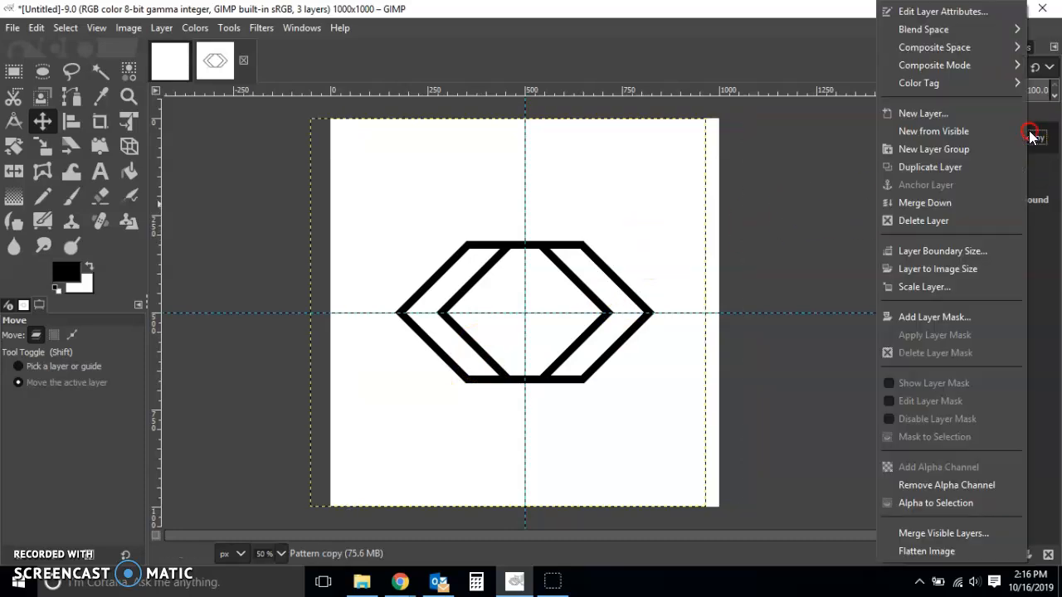
left_click(940, 204)
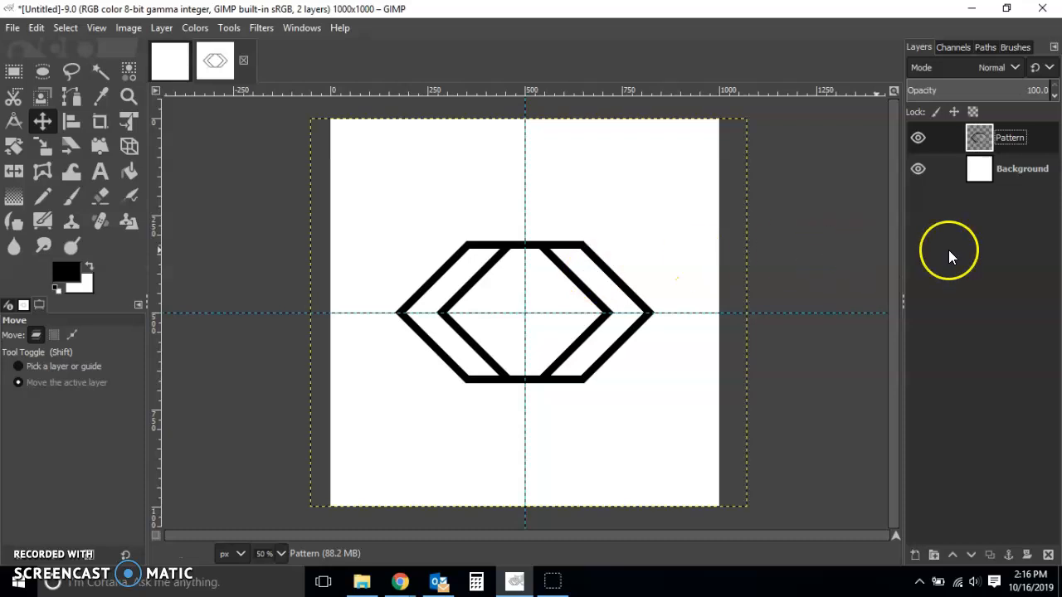
- Duplicate the merged Pattern layer and move the copy about 120 px upward so it overlaps the original
right_click(1015, 137)
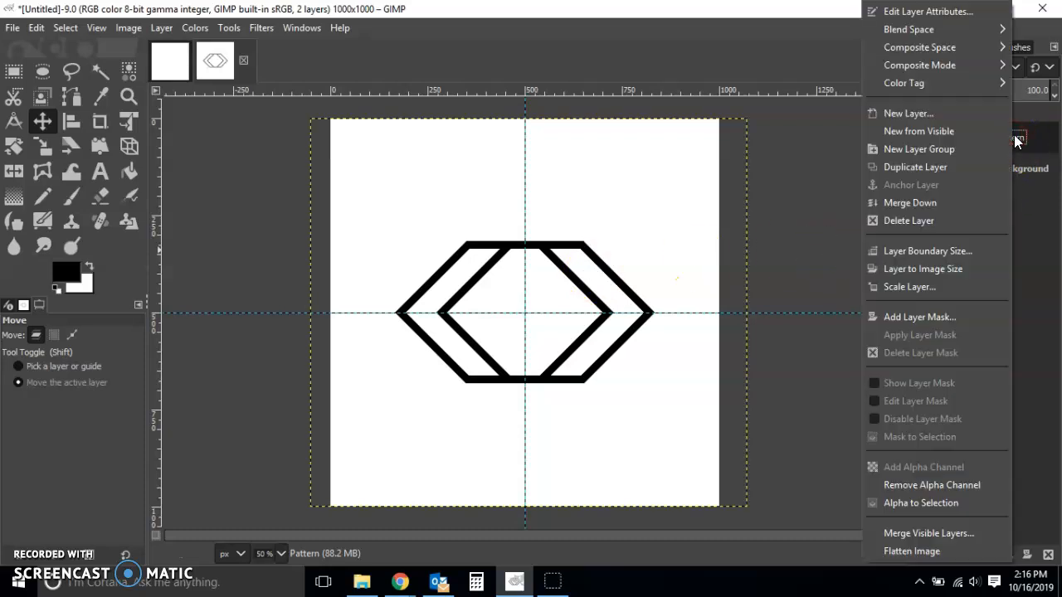
left_click(935, 170)
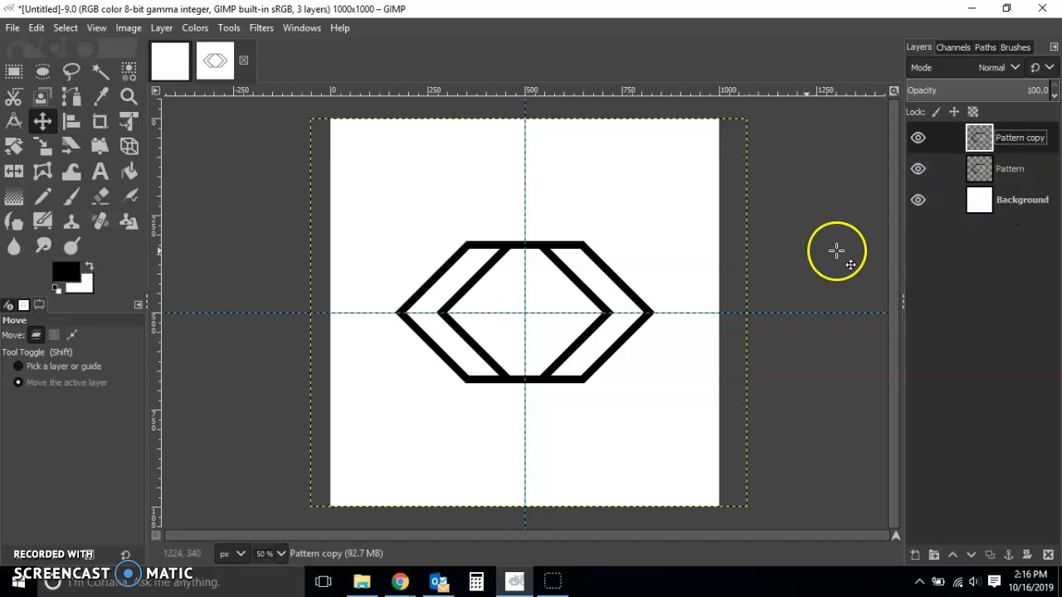
left_click_drag(532, 285, 542, 236)
- Nudge the Pattern copy layer left until its outlines line up roughly above the original pattern
key("Left")
key("Left")
key("Left")
key("Left")
key("Left")
key("Left")
key("Left")
key("Left")
key("Left")
key("Left")
key("Left")
key("Left")
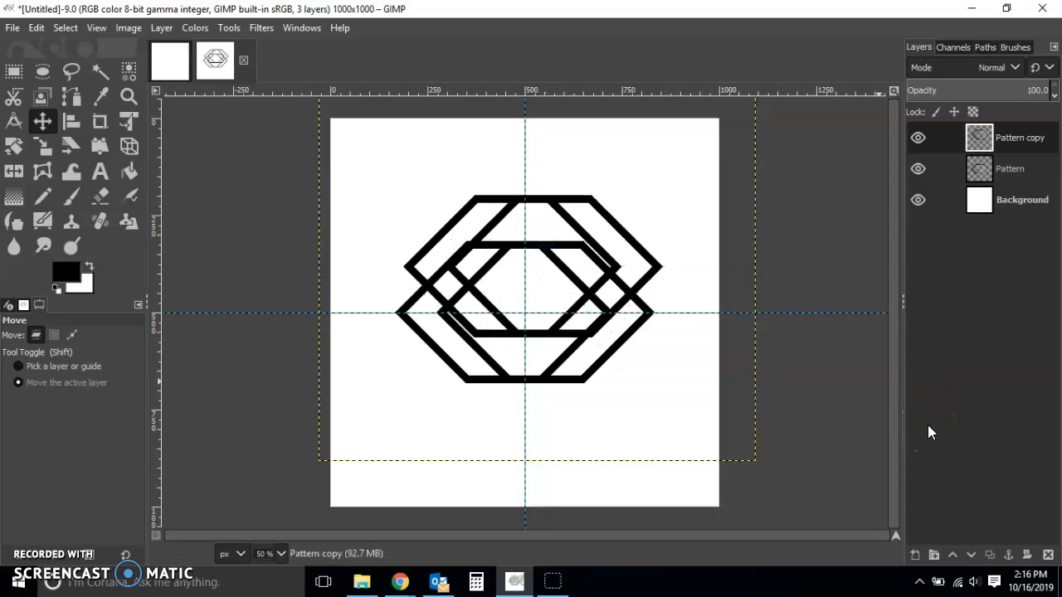
key("Left")
key("Left")
key("Left")
key("Left")
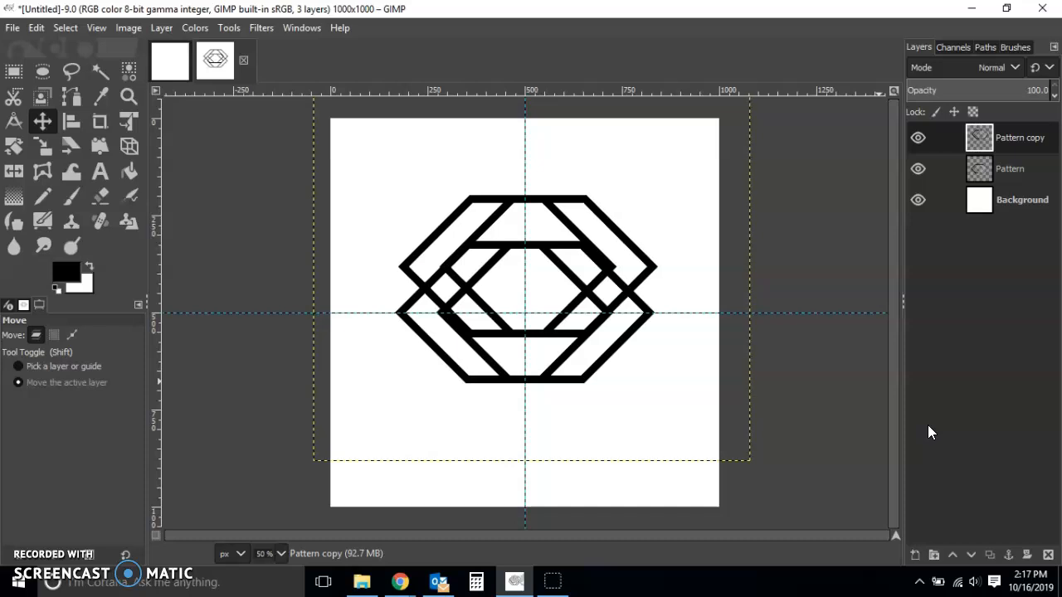
- Fine-tune the Pattern copy's vertical and horizontal position in single nudges until its diagonal bars line up with those of the original pattern
key("Down")
key("Down")
key("Down")
key("Down")
key("Down")
key("Down")
key("Down")
key("Down")
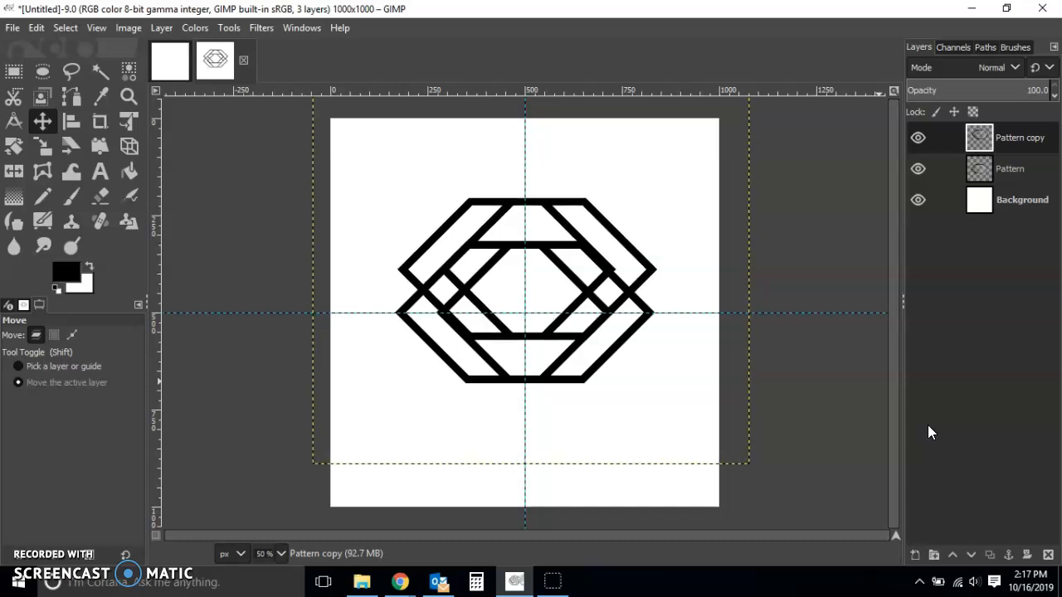
key("Down")
key("Down")
key("Down")
key("Down")
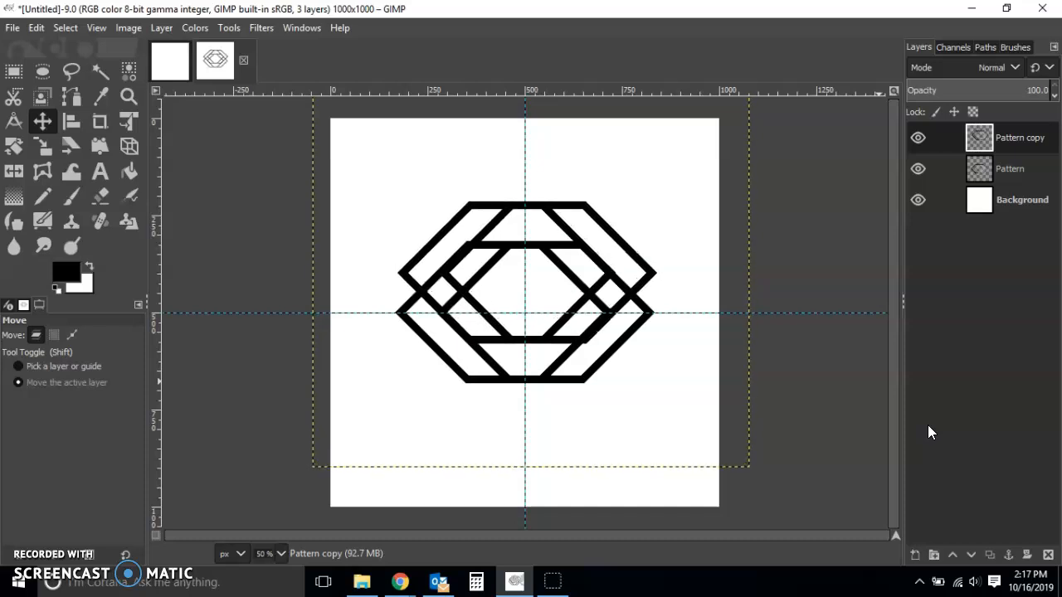
key("Left")
key("Left")
key("Left")
key("Left")
key("Up")
key("Up")
key("Up")
key("Up")
key("Up")
key("Up")
key("Up")
key("Up")
key("Up")
key("Up")
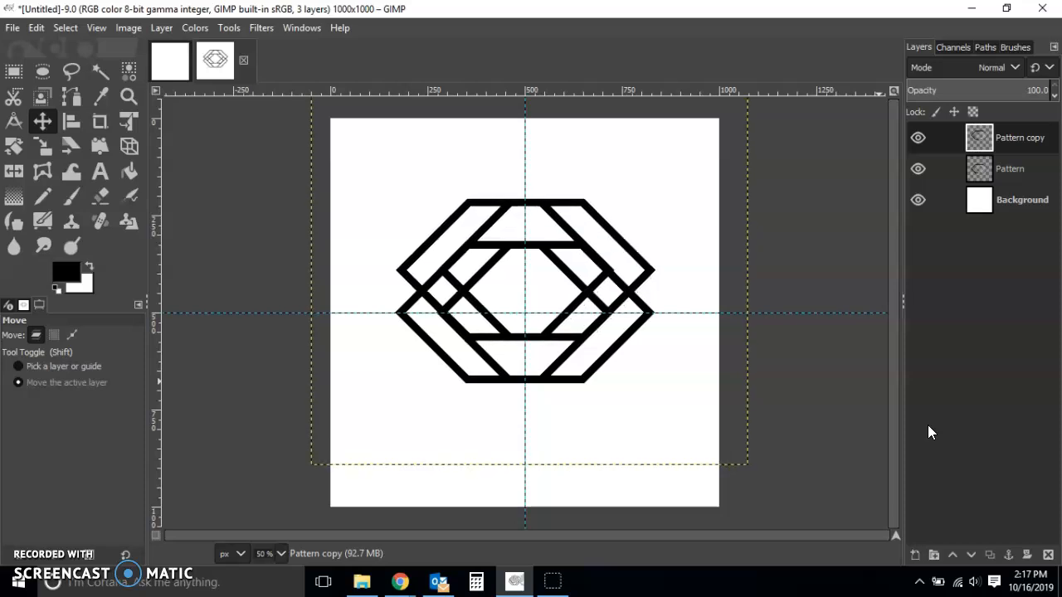
key("Right")
key("Right")
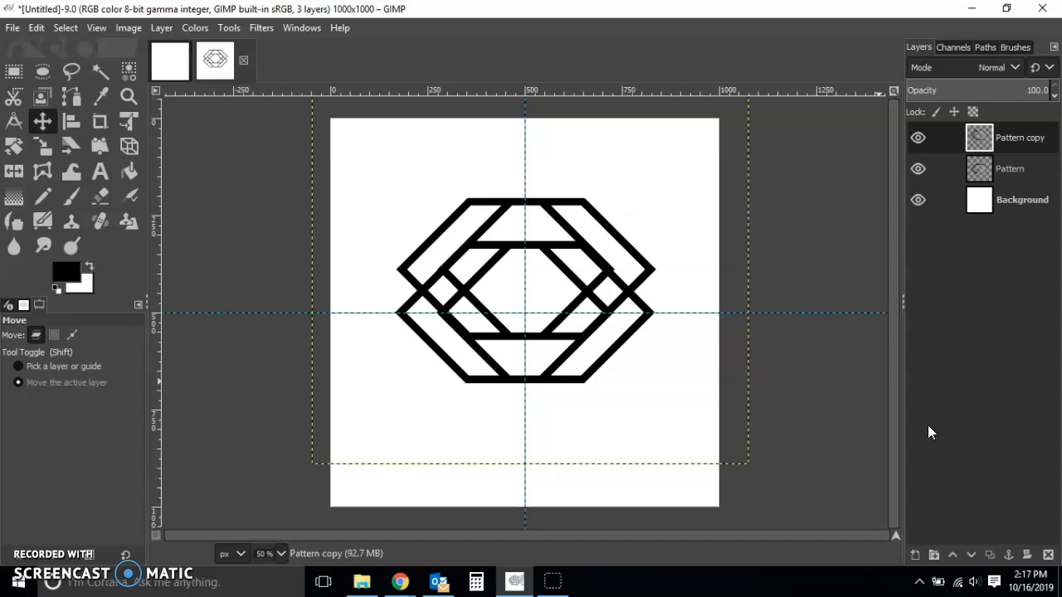
key("Down")
key("Down")
key("Left")
key("Down")
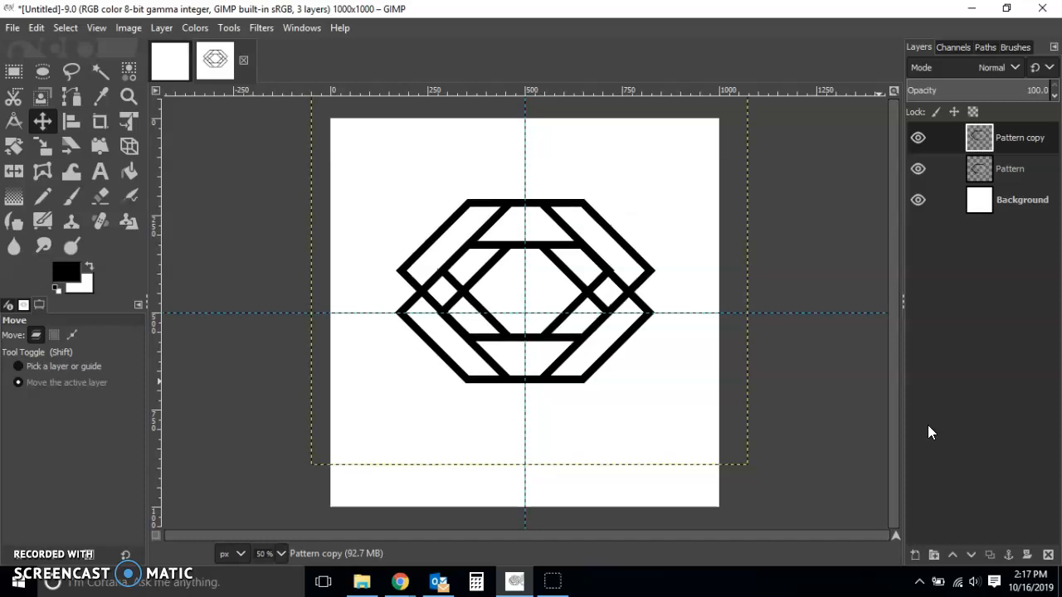
key("Down")
key("Left")
key("Left")
key("Left")
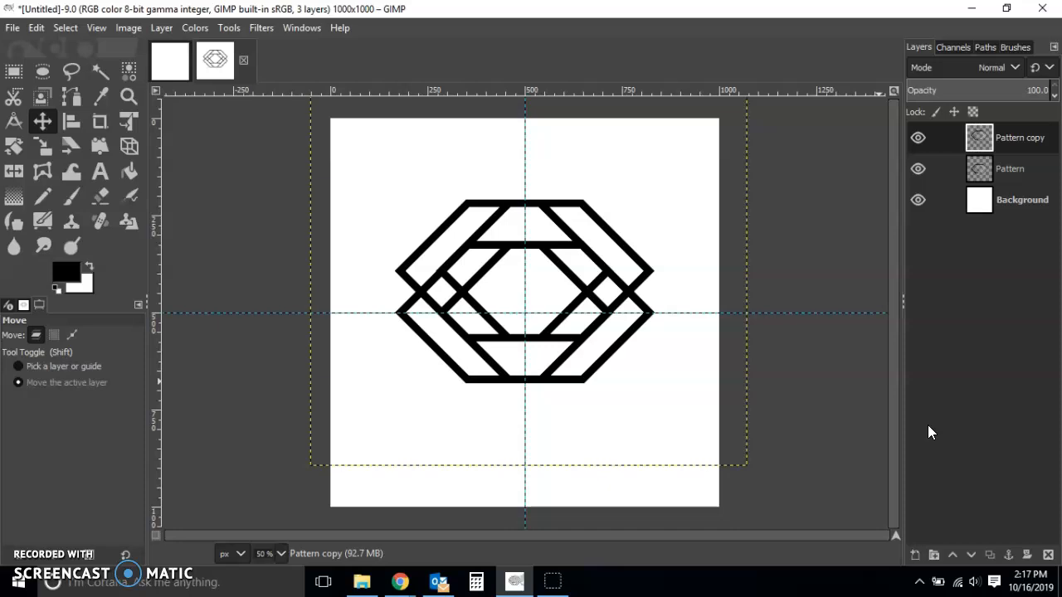
- Remove all guides from the image
left_click(128, 29)
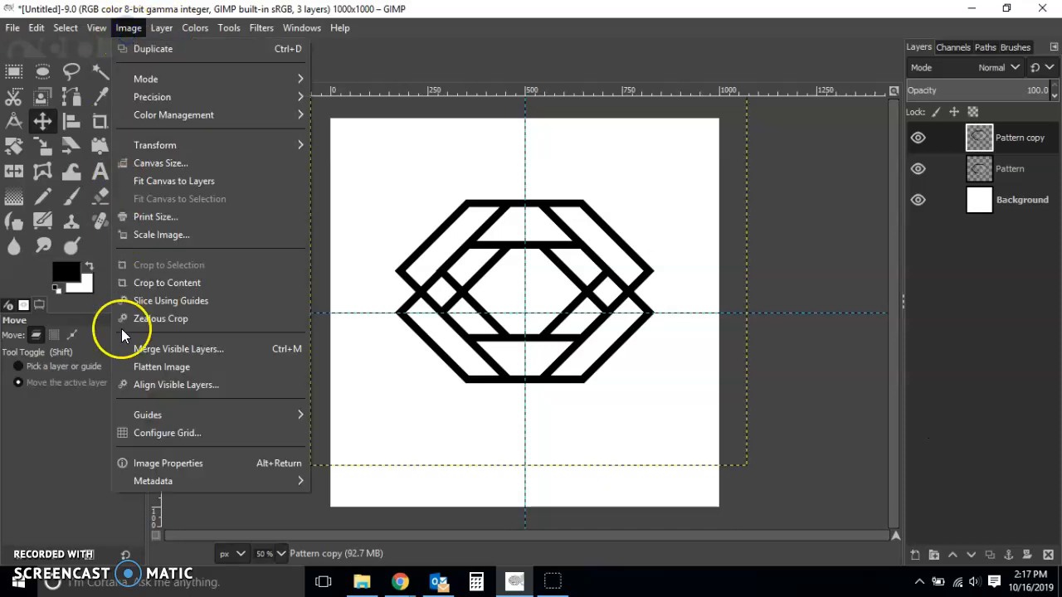
mouse_move(141, 410)
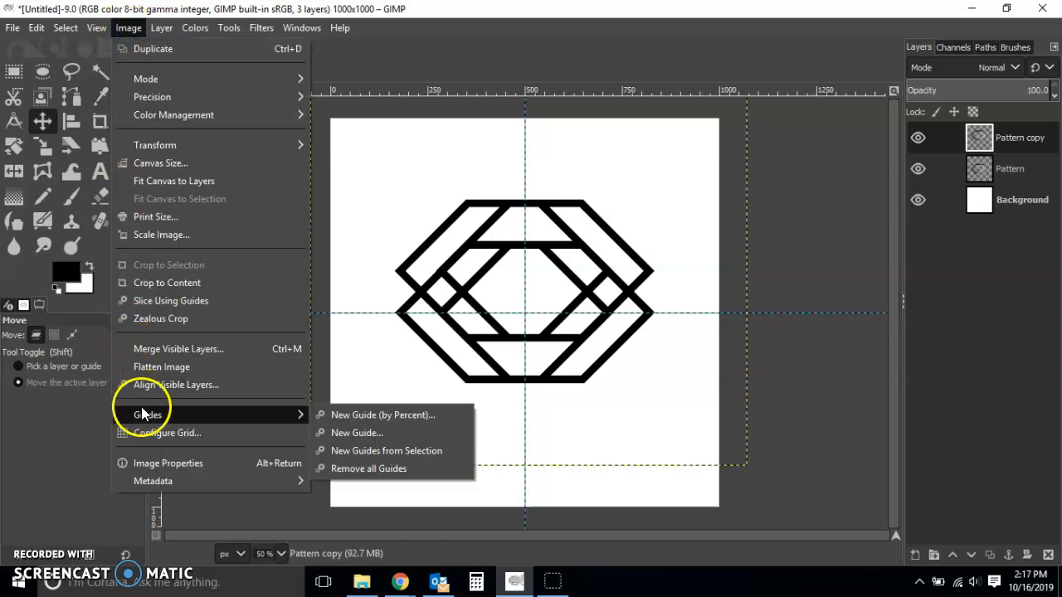
left_click(375, 465)
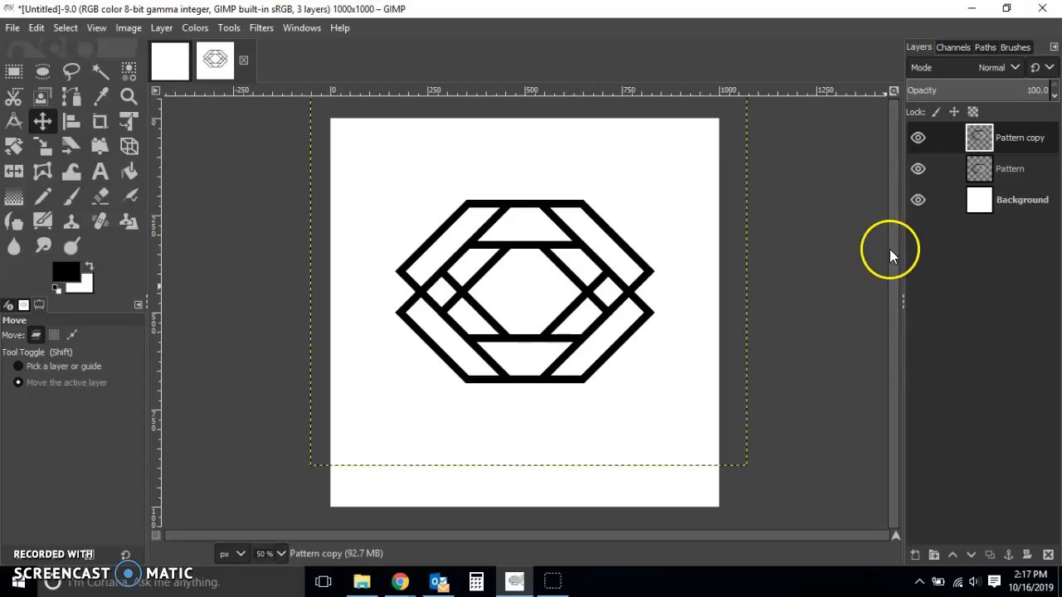
right_click(1021, 139)
left_click(714, 174)
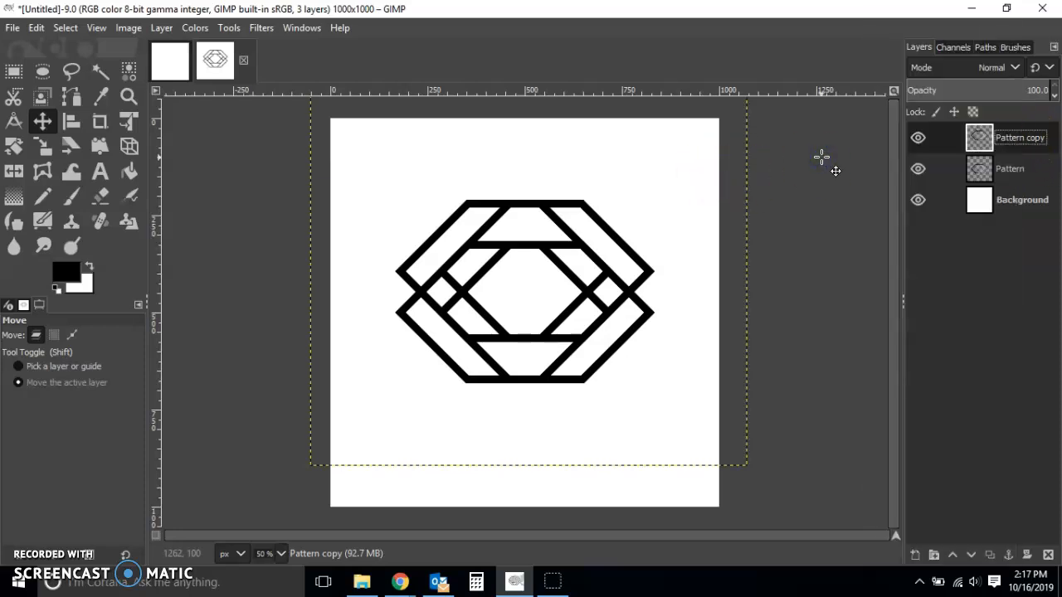
left_click(1019, 199)
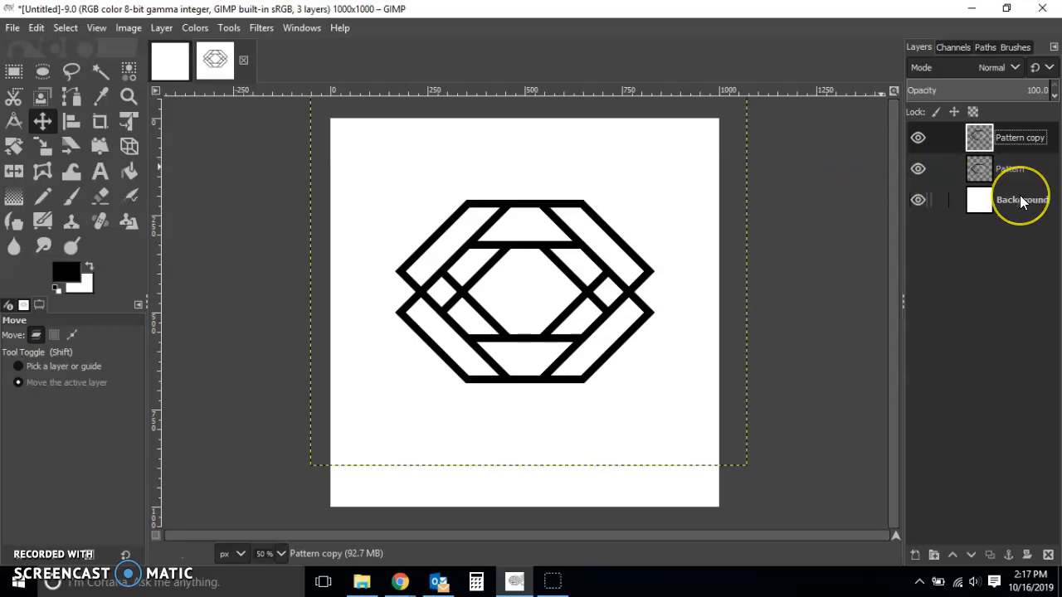
right_click(1021, 169)
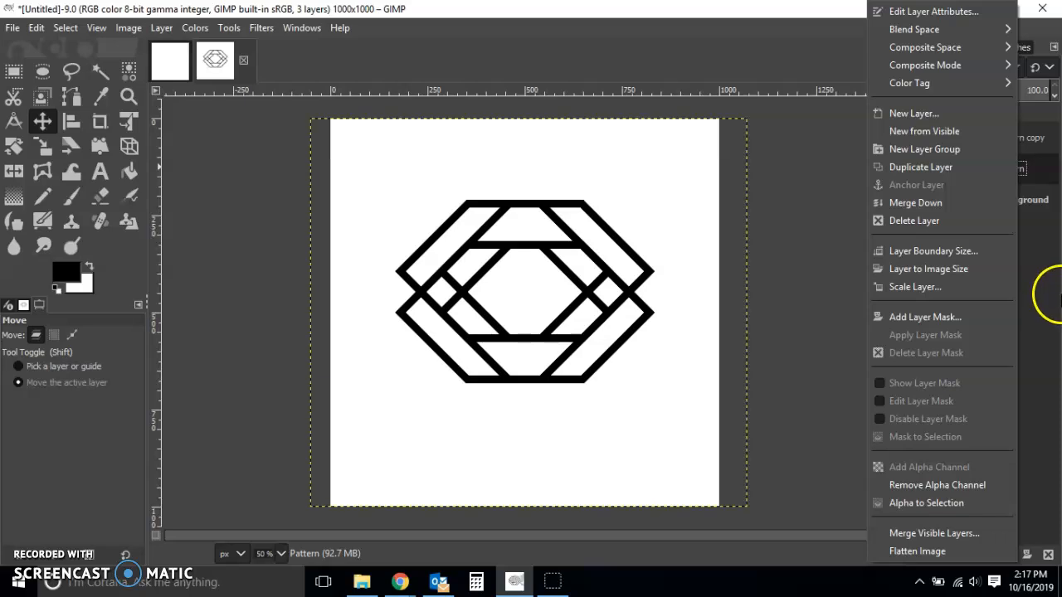
left_click(953, 151)
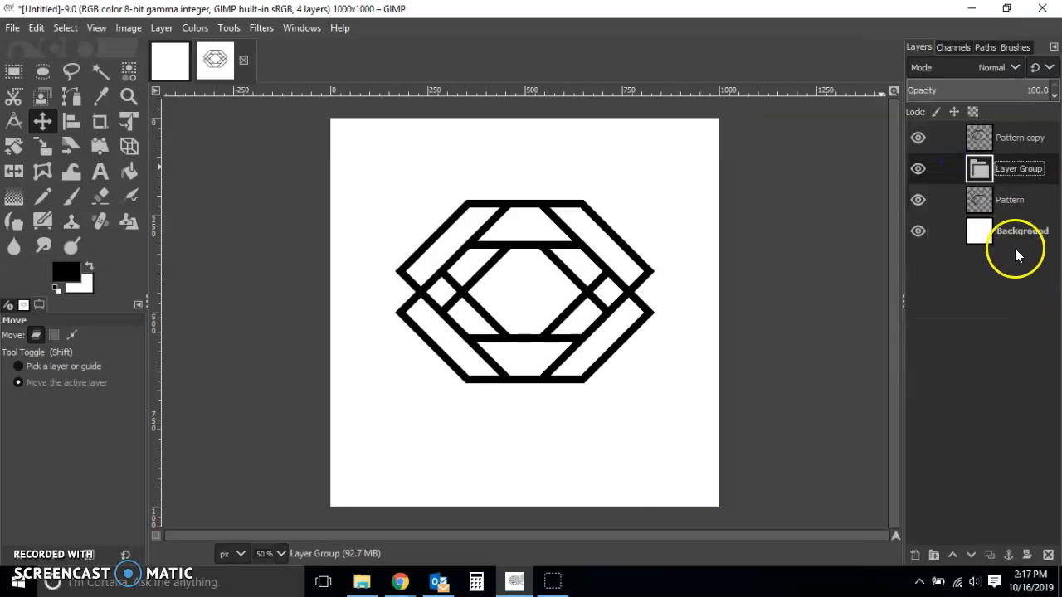
key("ctrl+z")
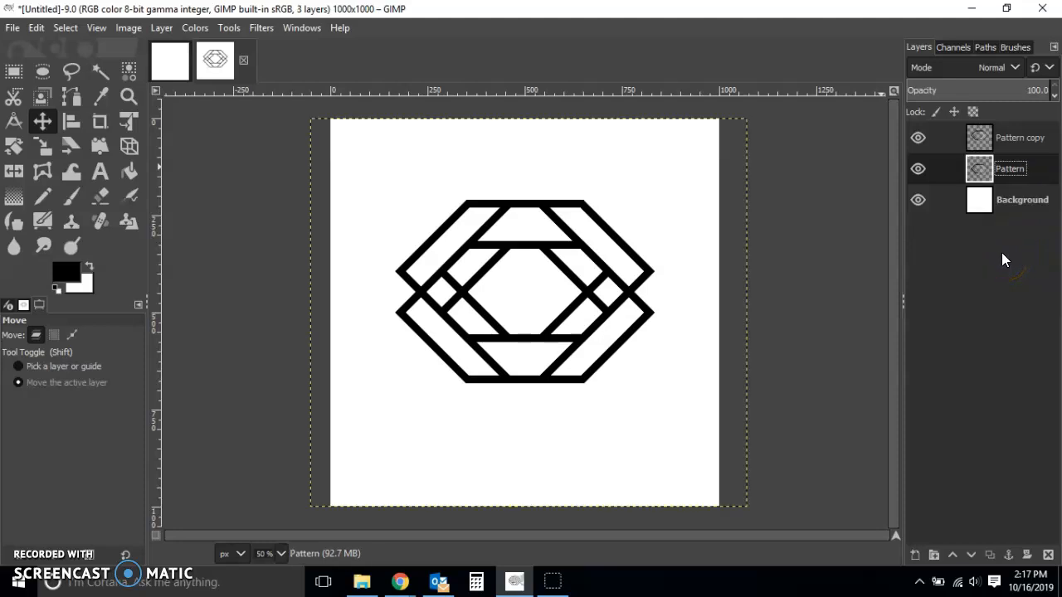
- Duplicate the Pattern copy layer, place the duplicate directly above Background, and hide it
right_click(1022, 139)
left_click(1009, 167)
left_click_drag(1029, 137, 913, 215)
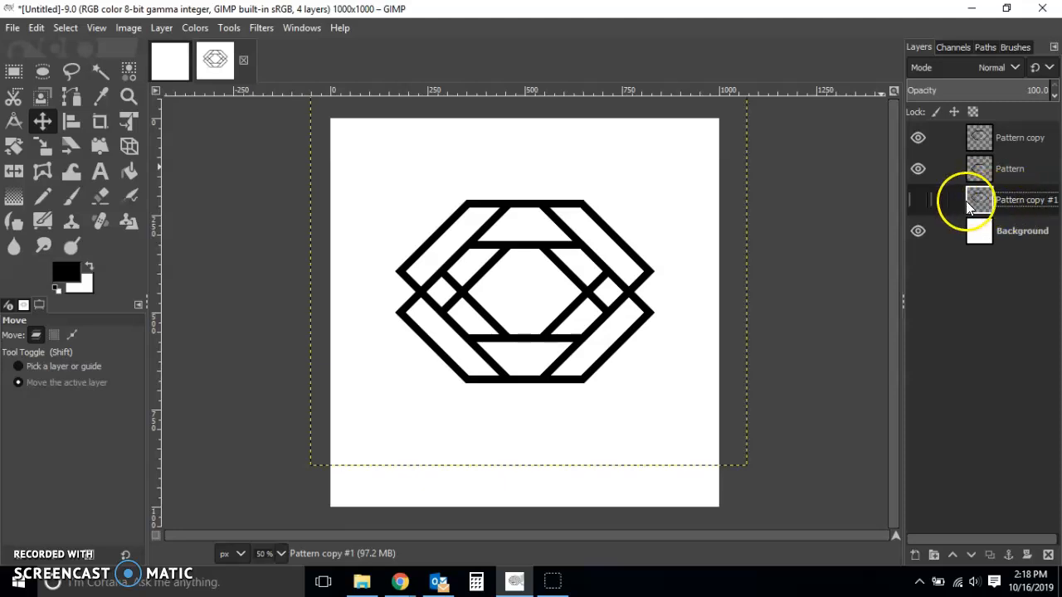
- With the Pattern copy layer active, draw a closed four-point path around the small diamond at the pattern's right side
left_click(1040, 138)
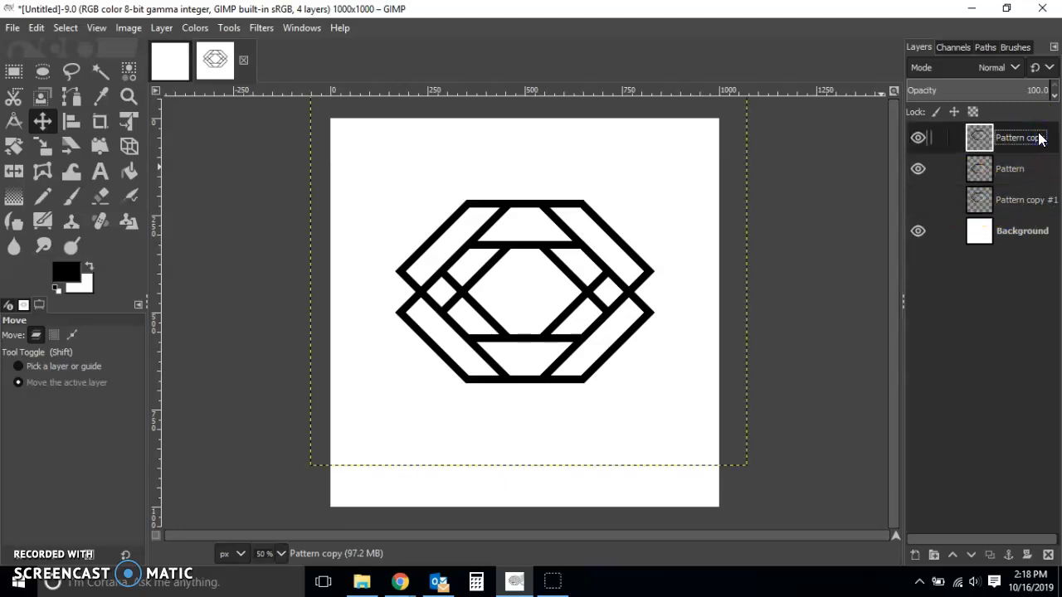
left_click(68, 93)
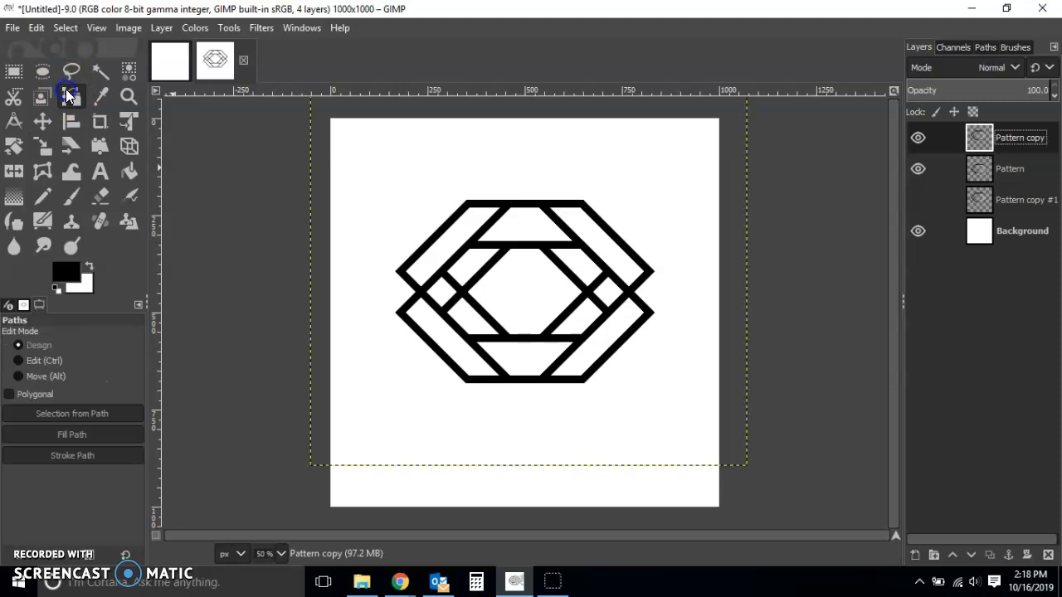
left_click(608, 269)
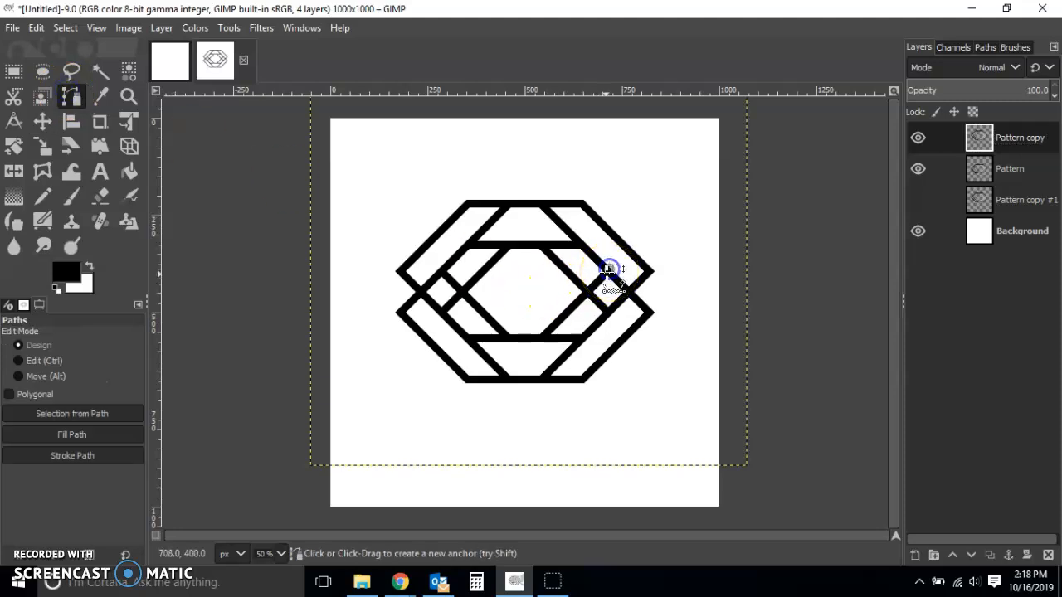
left_click(588, 291)
left_click(607, 314)
left_click(629, 290)
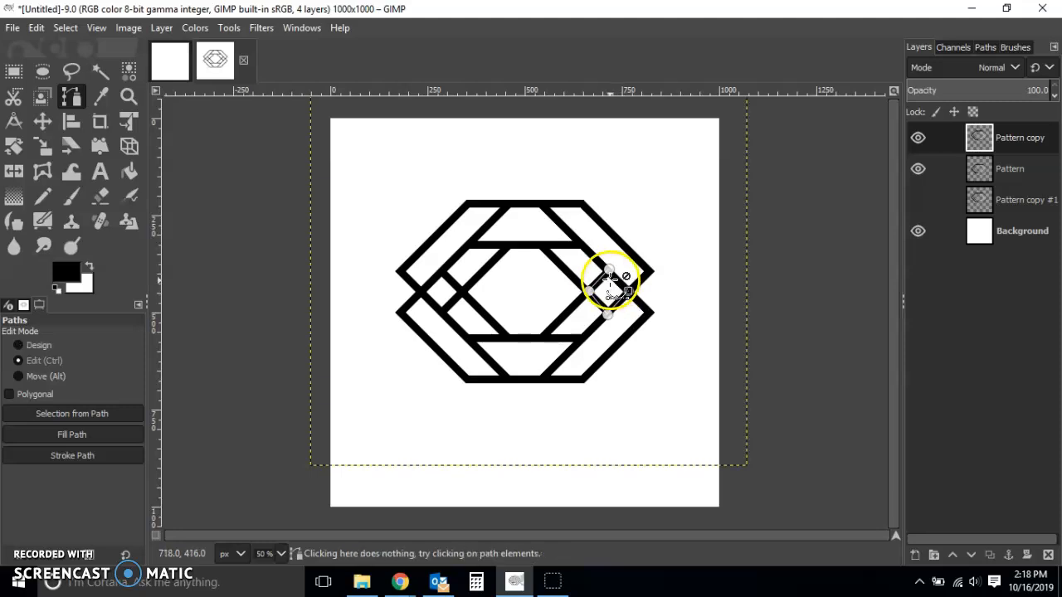
left_click(608, 269, "ctrl")
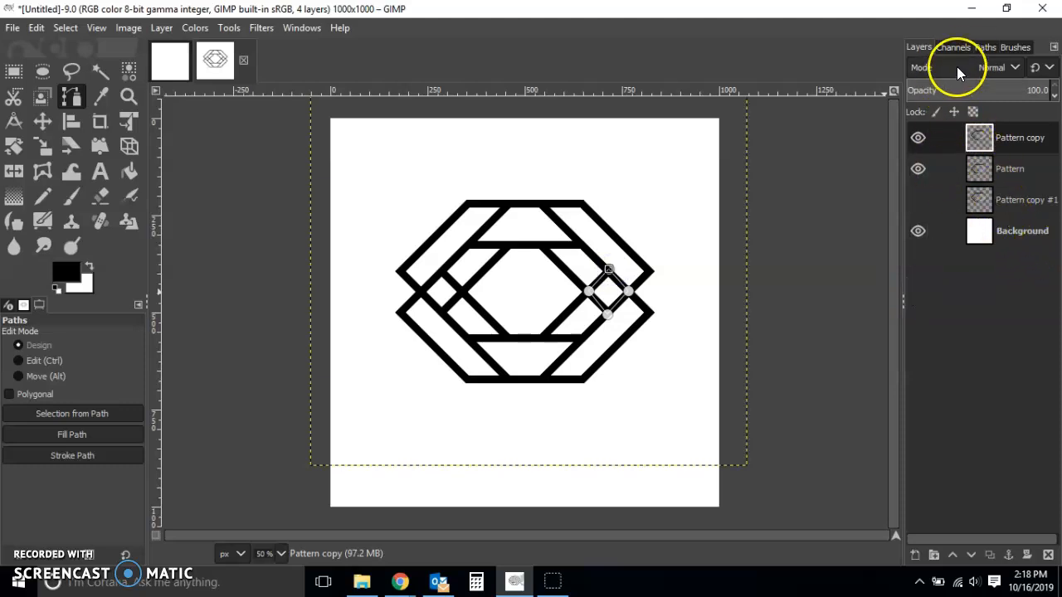
- Convert the diamond path to a selection
left_click(984, 47)
right_click(1005, 92)
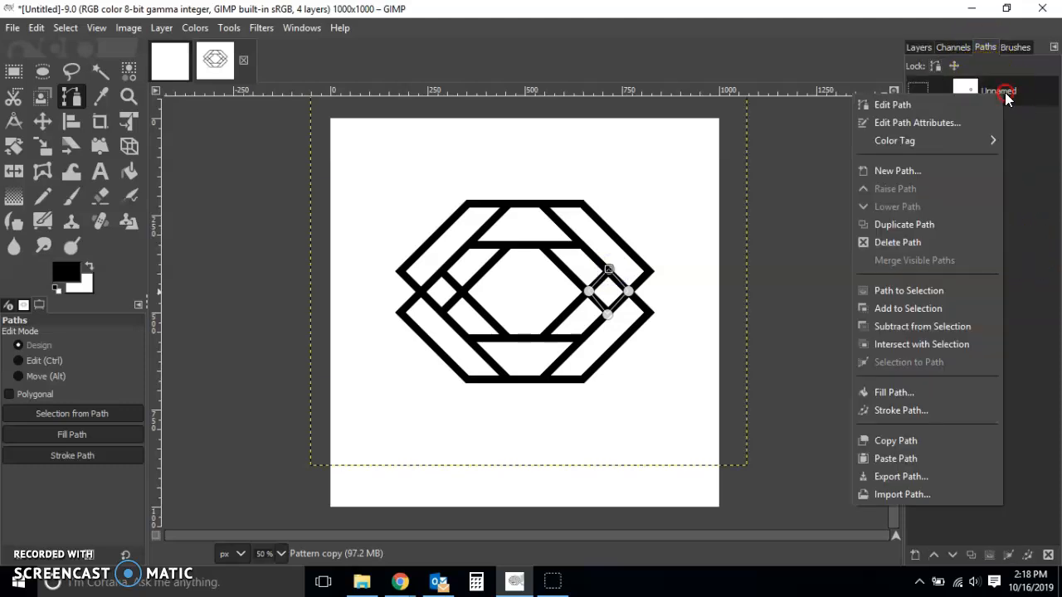
left_click(917, 294)
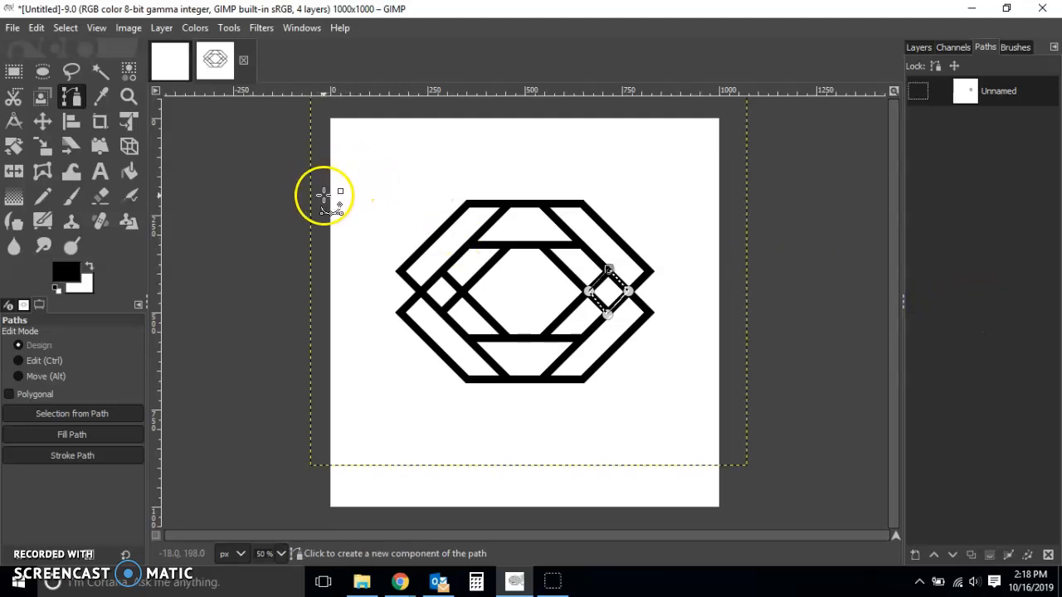
- Set the foreground color to pink f5108d, fill the diamond selection with it, and return to the layer list
left_click(64, 272)
mouse_move(541, 272)
left_mouse_down()
mouse_move(552, 274)
mouse_move(548, 230)
mouse_move(529, 222)
left_mouse_up()
left_click(605, 434)
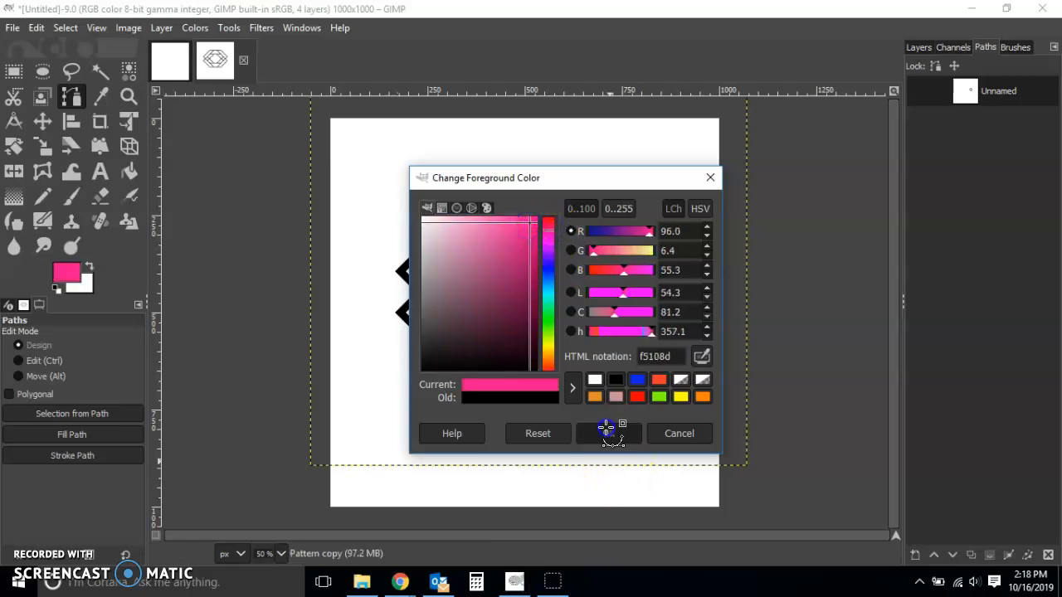
left_click(36, 27)
left_click(116, 304)
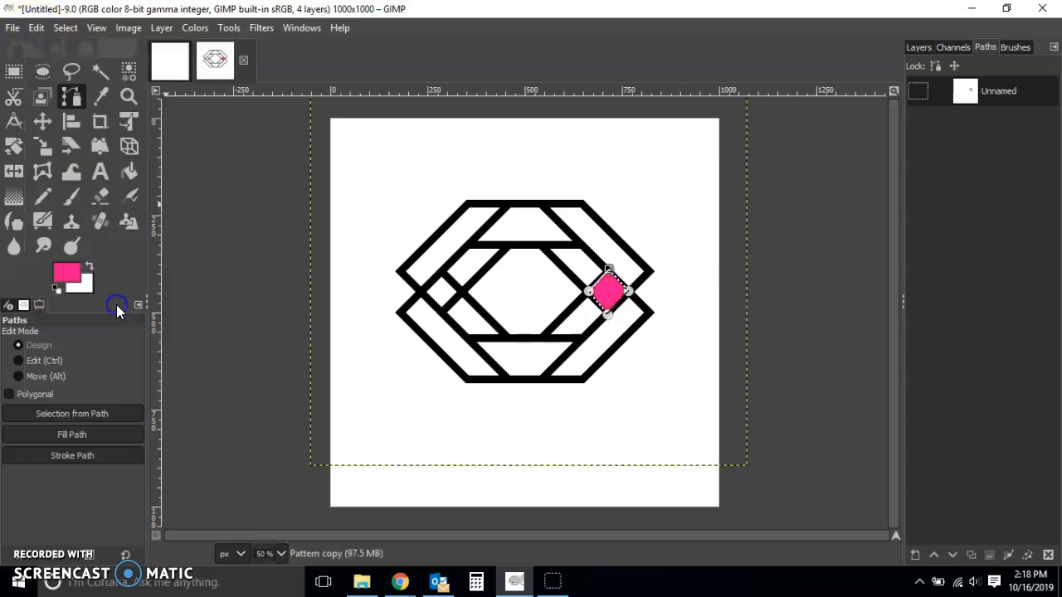
left_click(916, 48)
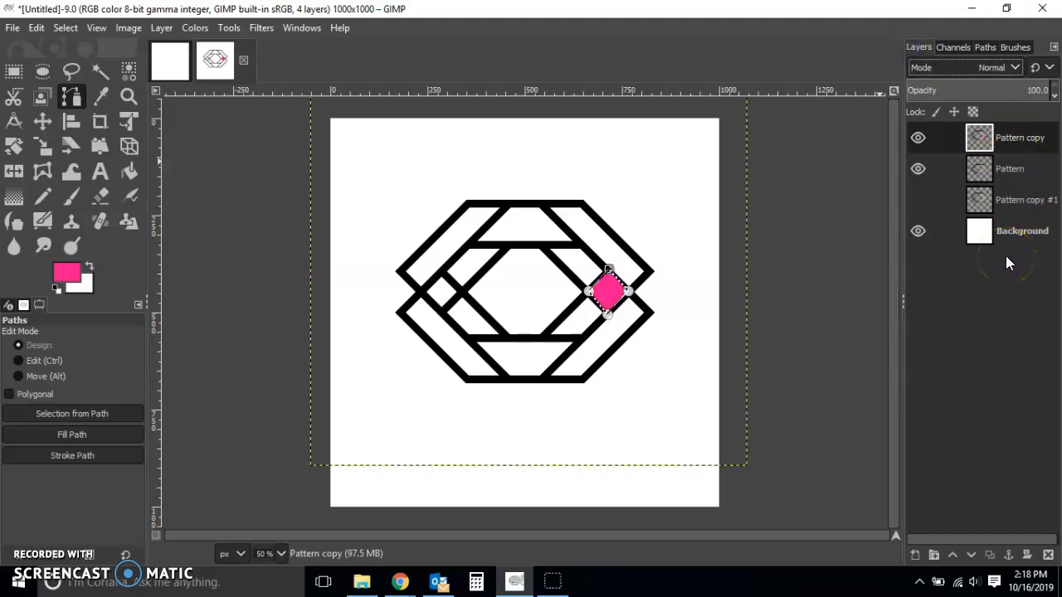
- Undo the pink diamond fill and add a new transparent 1000 by 1000 px layer named Fill
key("ctrl+z")
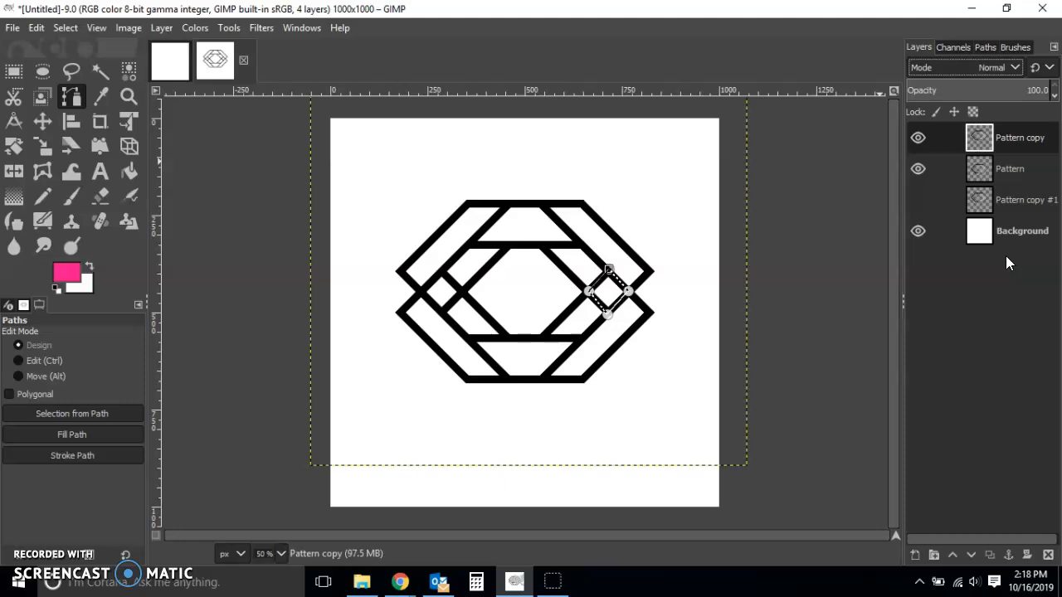
key("shift+ctrl+n")
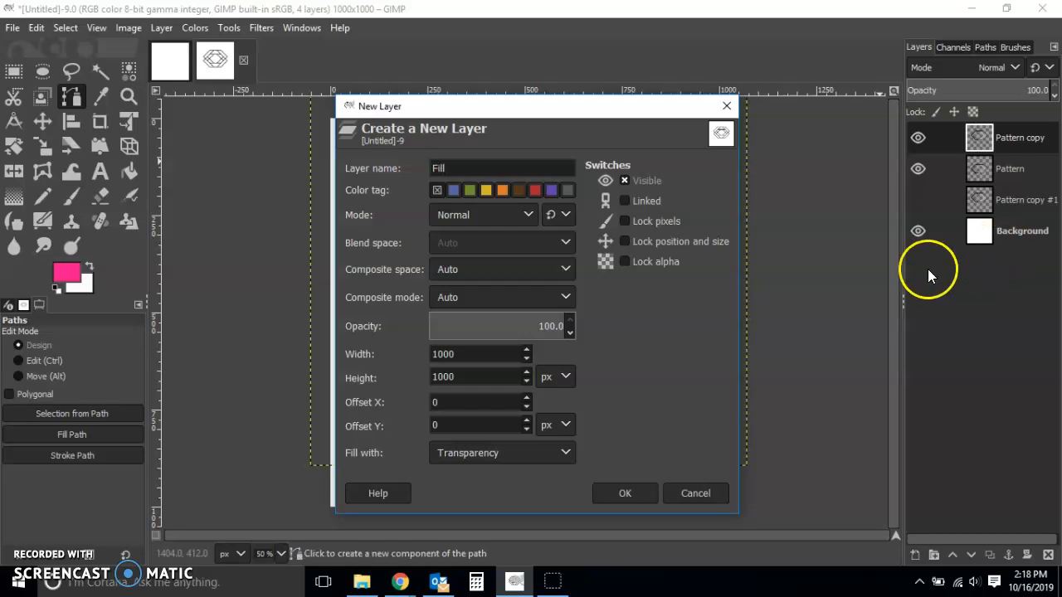
left_click(627, 491)
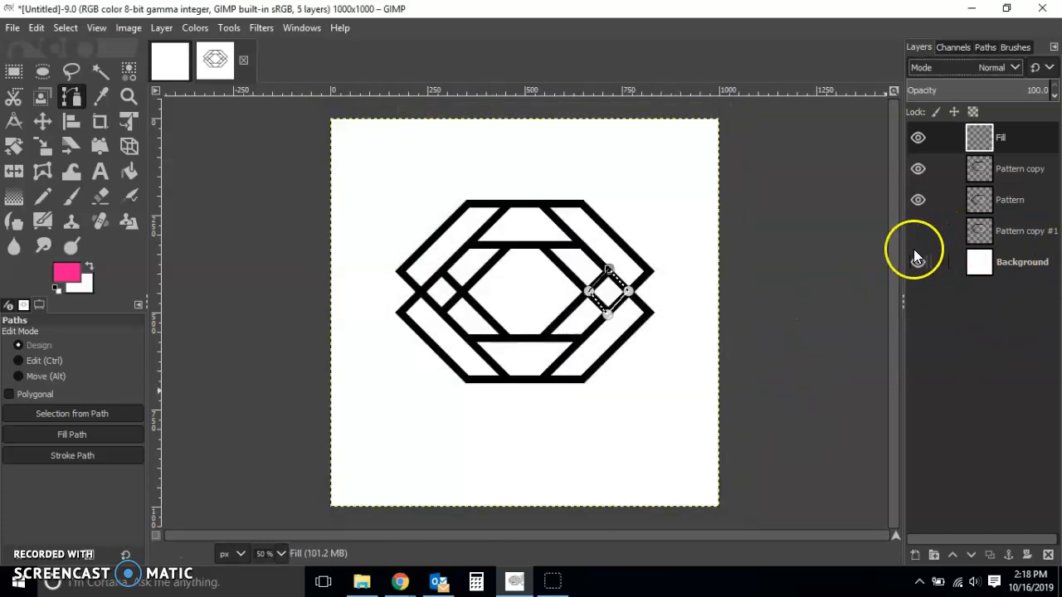
- Fill the diamond selection with the pink foreground color on the Fill layer, and place that layer directly below Pattern
left_click(39, 27)
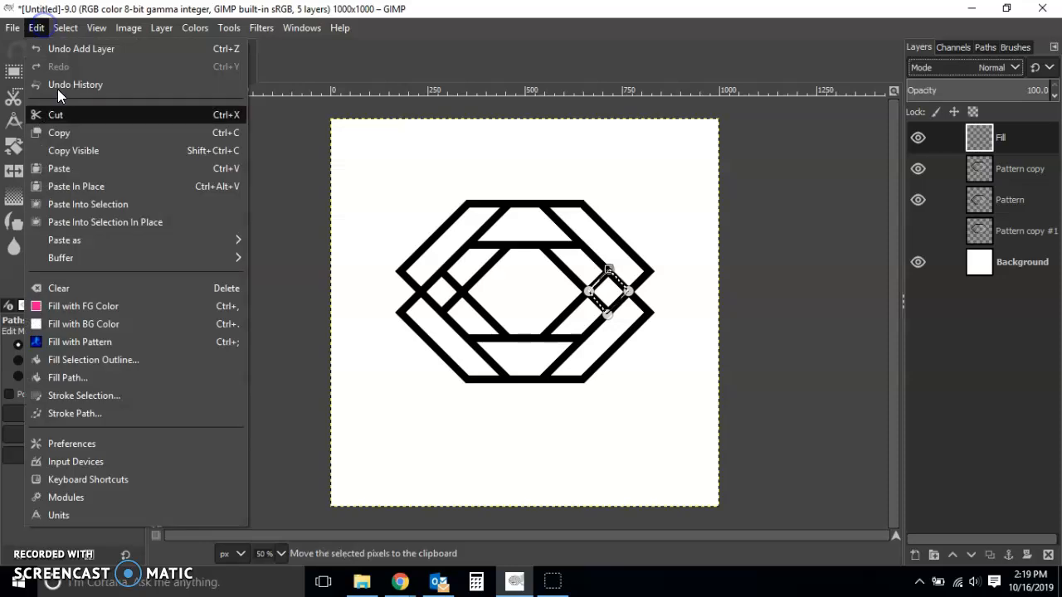
left_click(129, 306)
left_click_drag(1024, 133, 1001, 217)
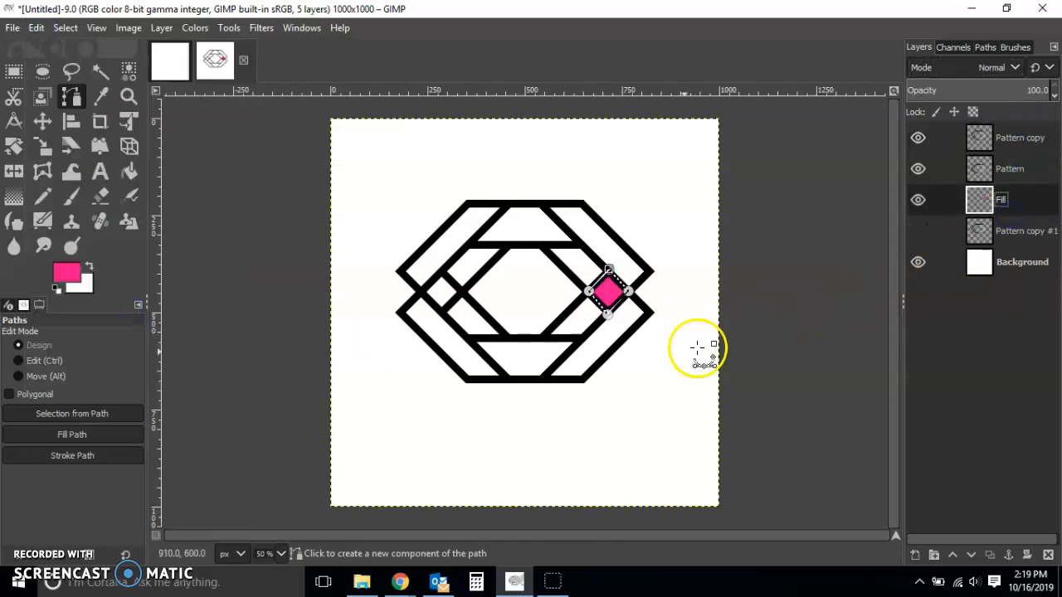
left_click(716, 327)
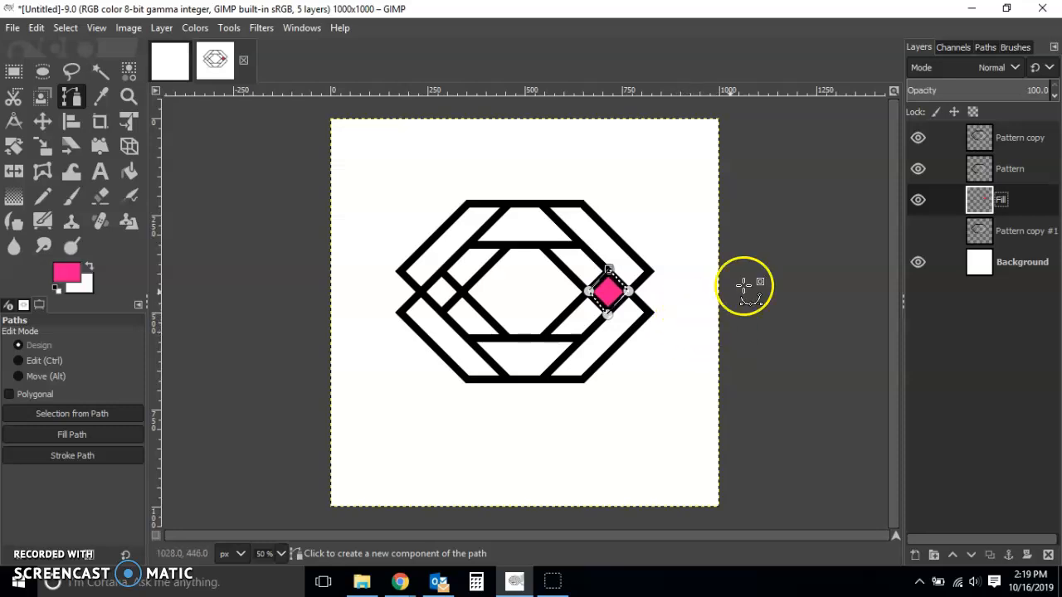
- Duplicate the Fill layer and move the copy's pink diamond onto the matching small diamond at the pattern's left side
right_click(1025, 201)
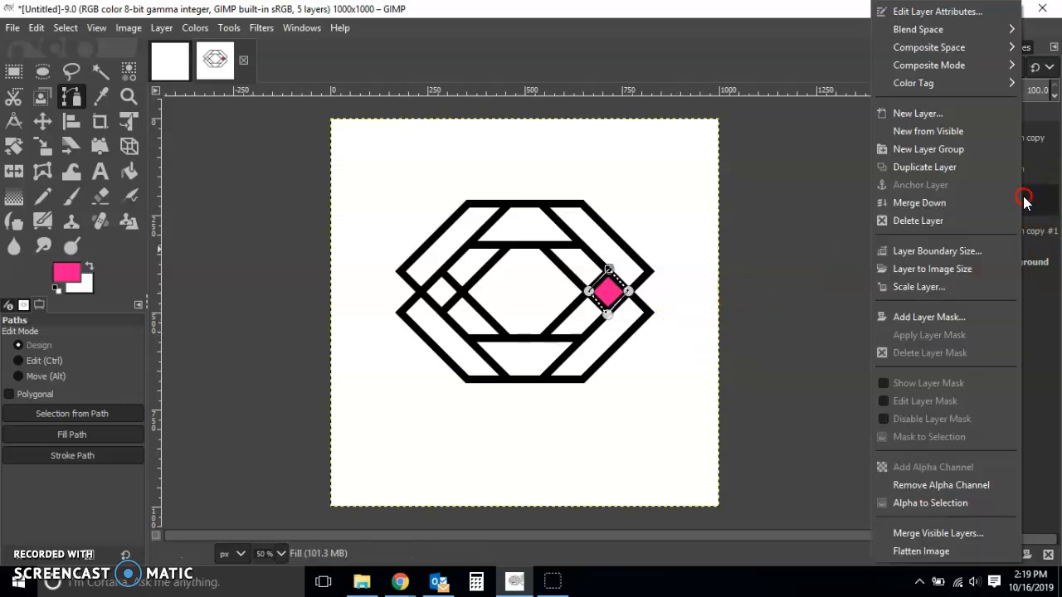
left_click(948, 166)
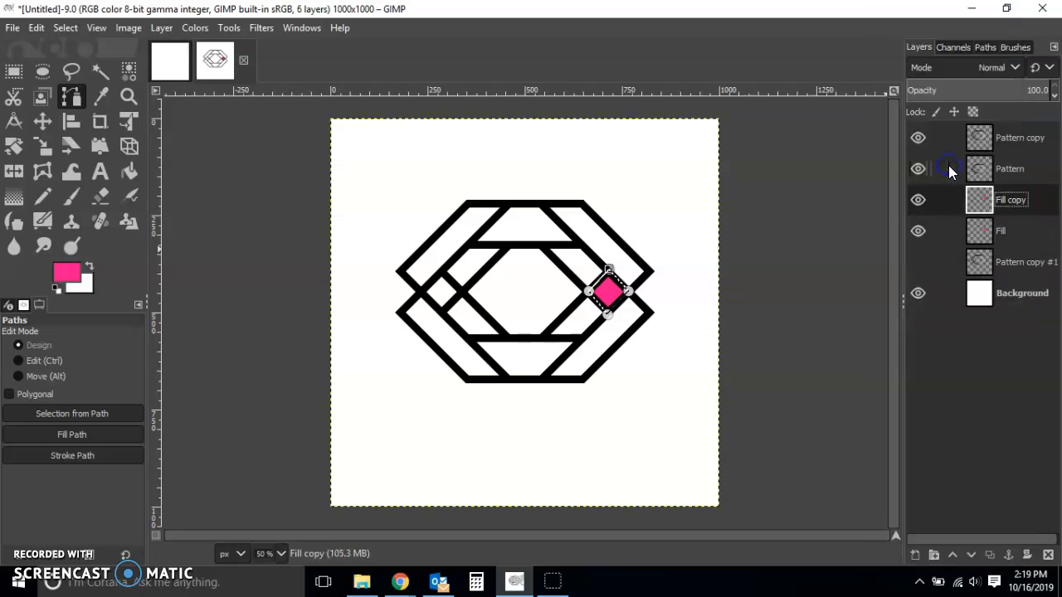
left_click(42, 122)
left_click_drag(583, 330, 454, 335)
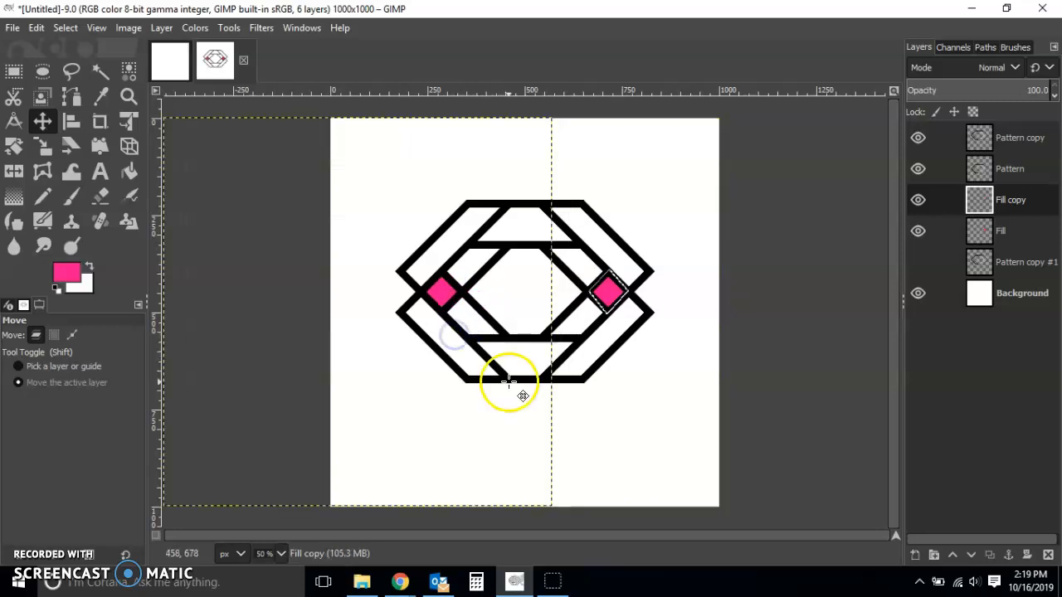
- Clear the diamond selection, and check the pink fills by hiding and showing the Pattern layer
left_click(14, 72)
left_click(810, 246)
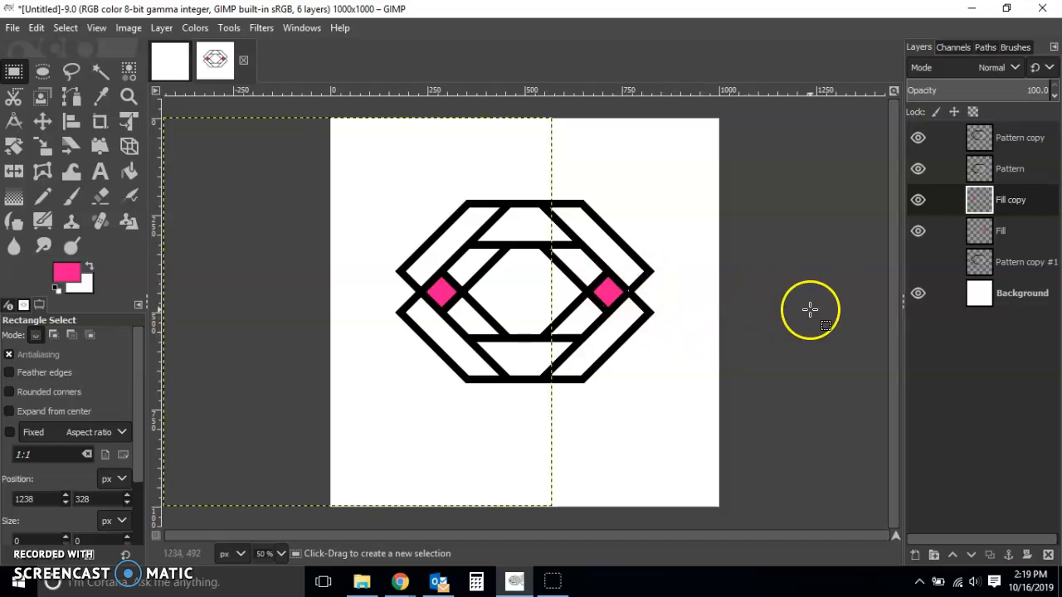
left_click(655, 342)
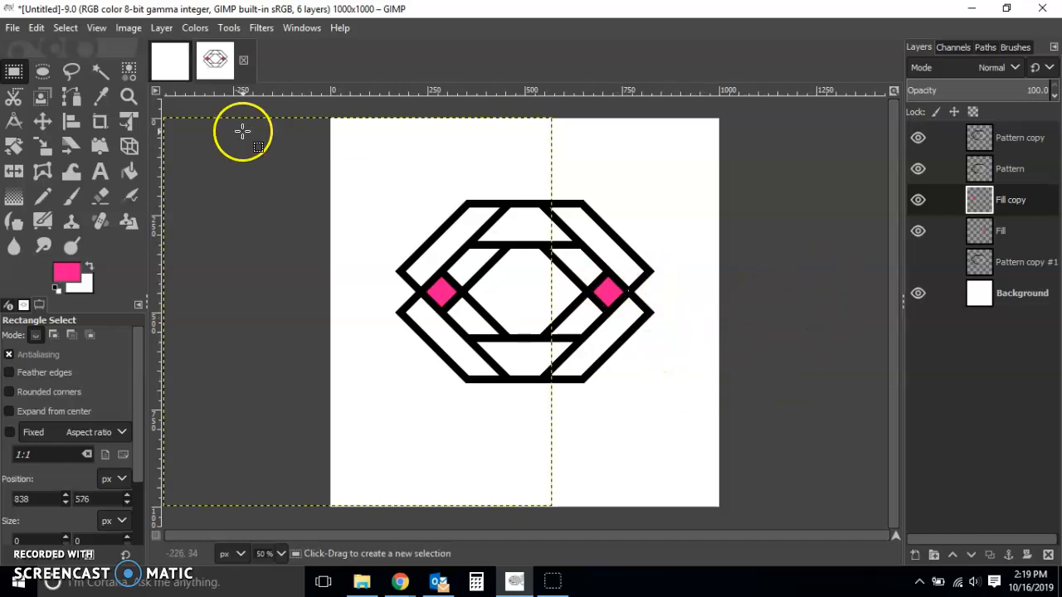
left_click(782, 304)
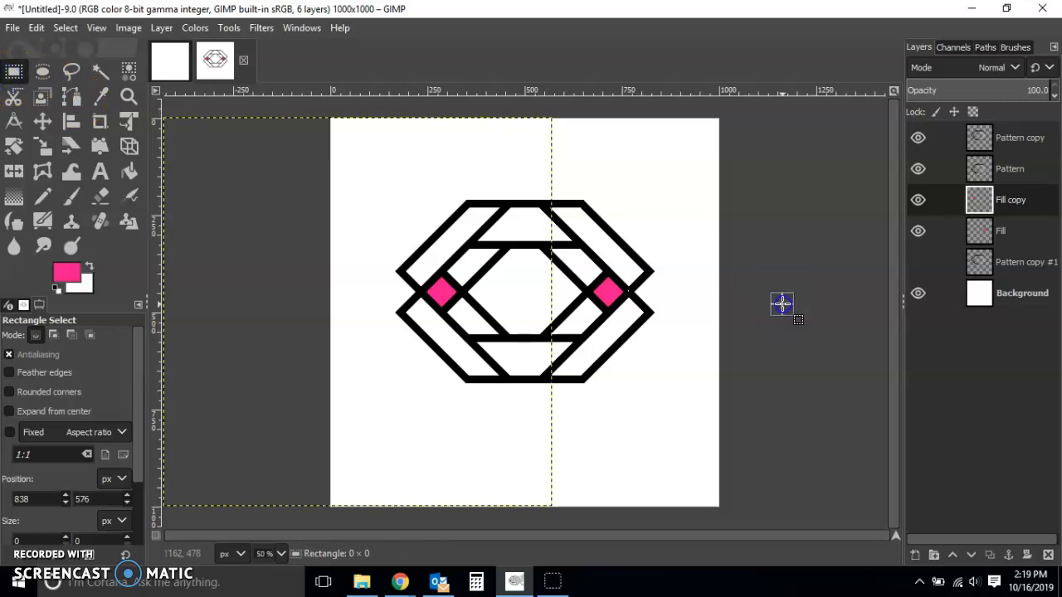
left_click(917, 169)
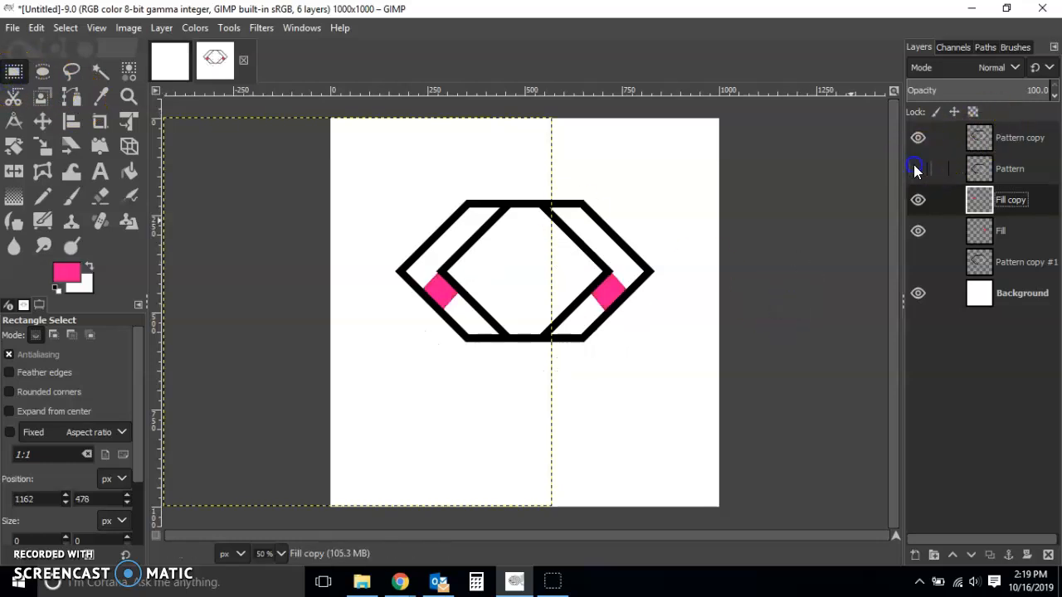
left_click(917, 169)
left_click(789, 265)
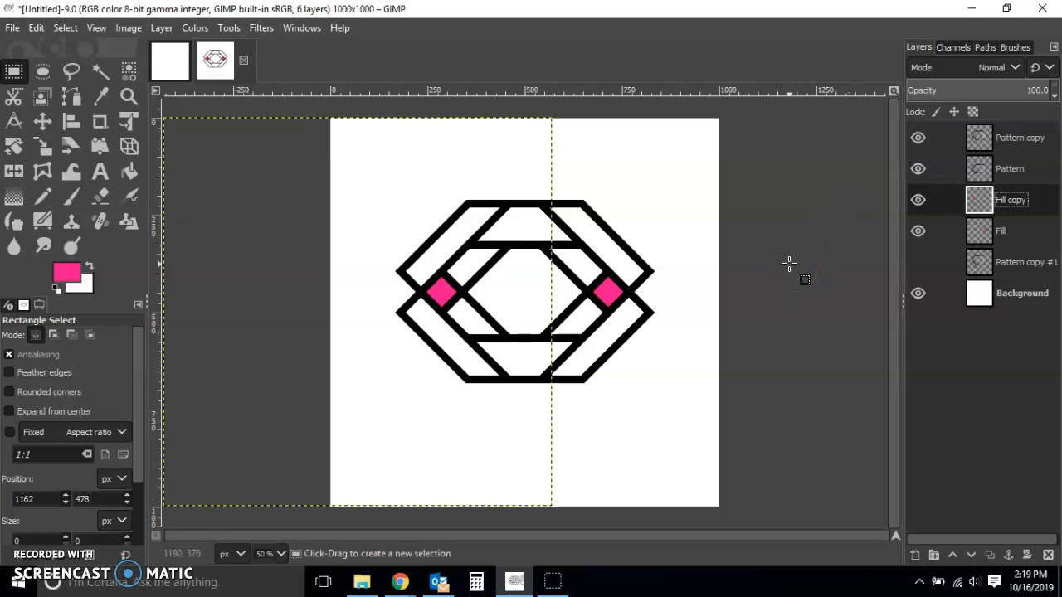
- Merge the Pattern copy, Pattern and Fill copy layers down one after another into the Fill layer
left_click(1006, 132)
right_click(1018, 137)
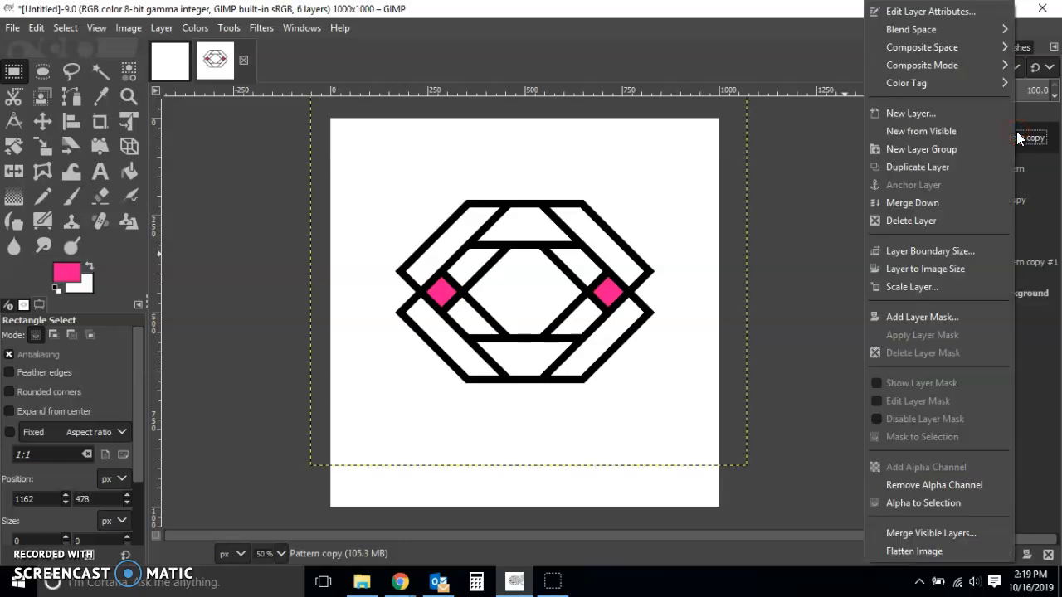
left_click(960, 202)
right_click(1036, 135)
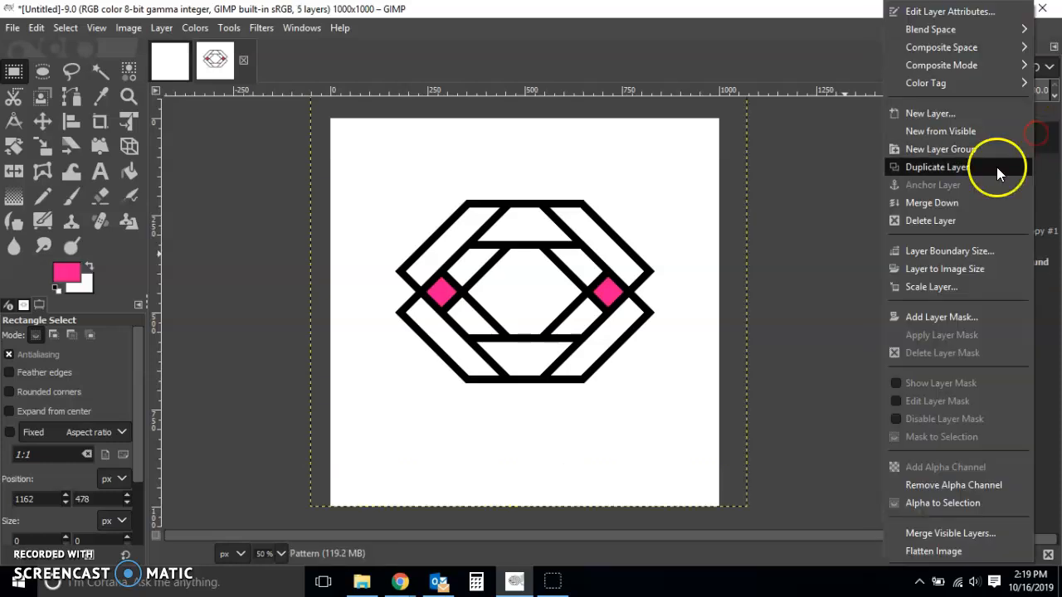
left_click(921, 202)
right_click(1022, 140)
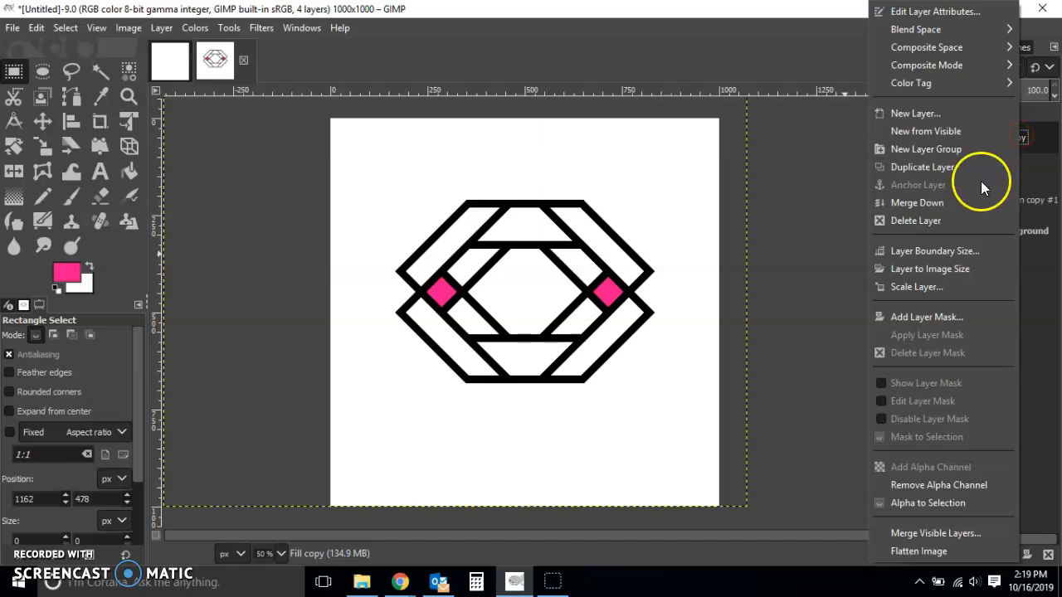
left_click(1005, 203)
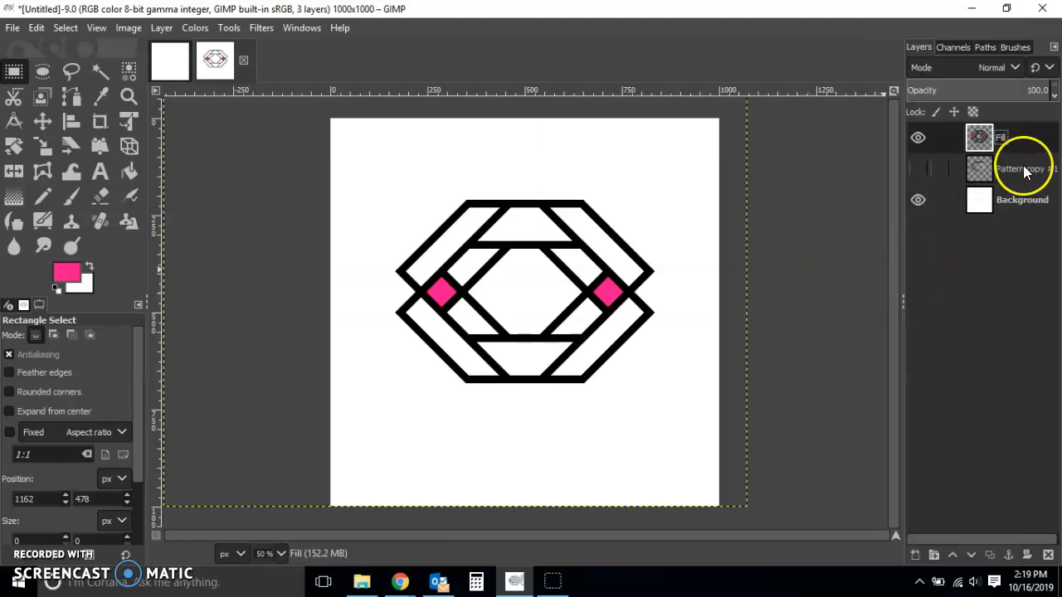
- Duplicate the merged Fill layer, place the duplicate directly below it, and hide the duplicate
right_click(1026, 140)
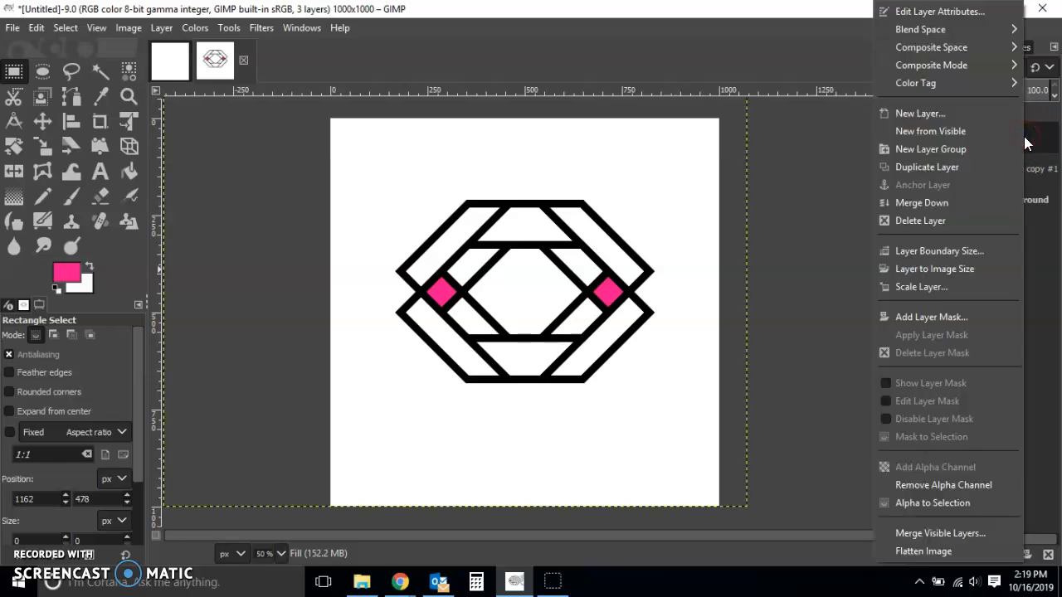
left_click(926, 167)
left_click_drag(1012, 128, 1007, 174)
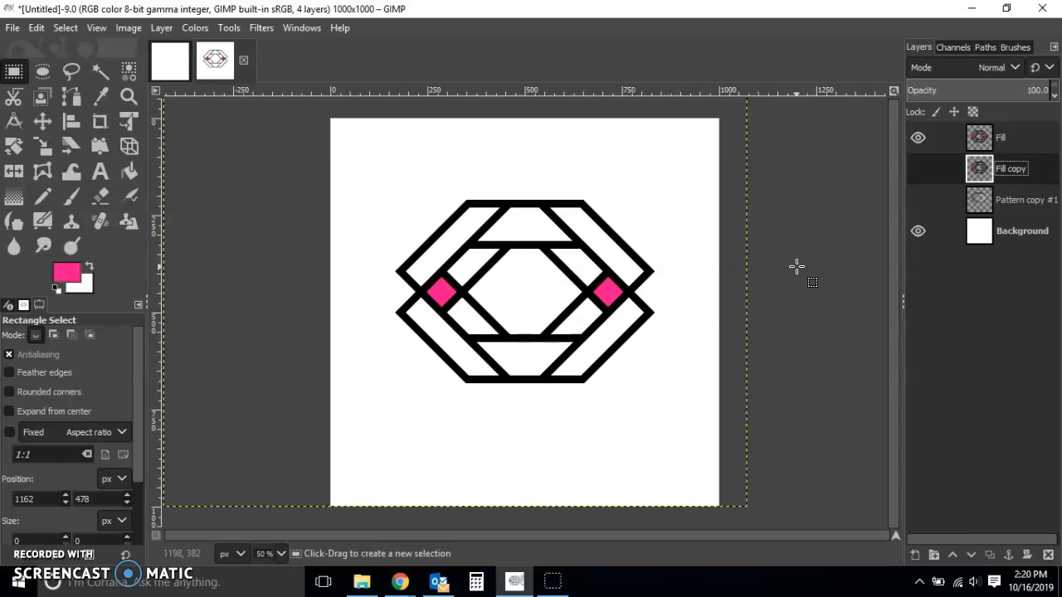
- Rotate the Fill layer clockwise until its two pink diamonds stand as upright squares
left_click(1022, 138)
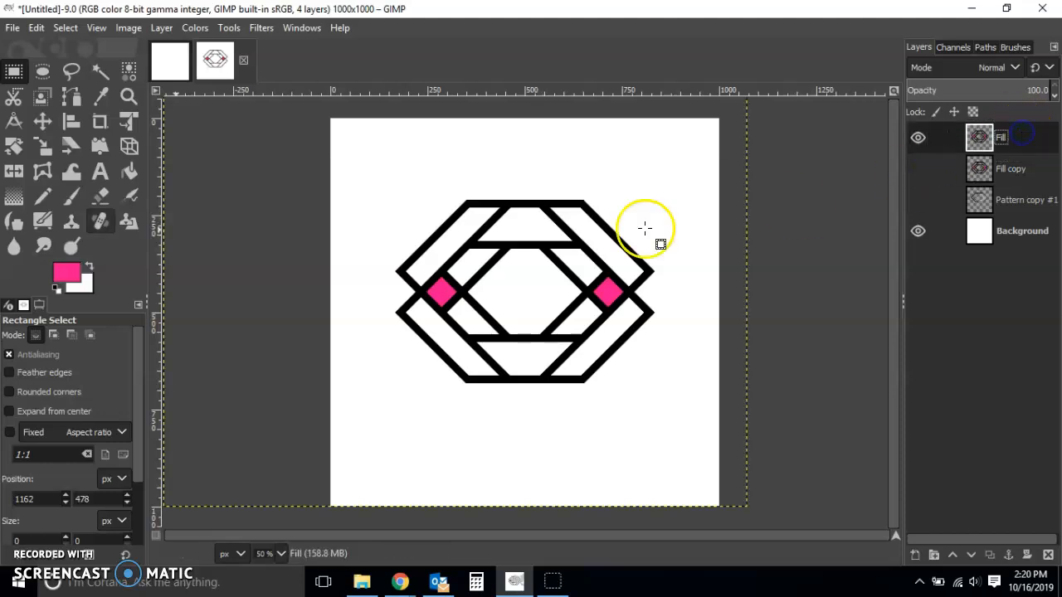
left_click(13, 146)
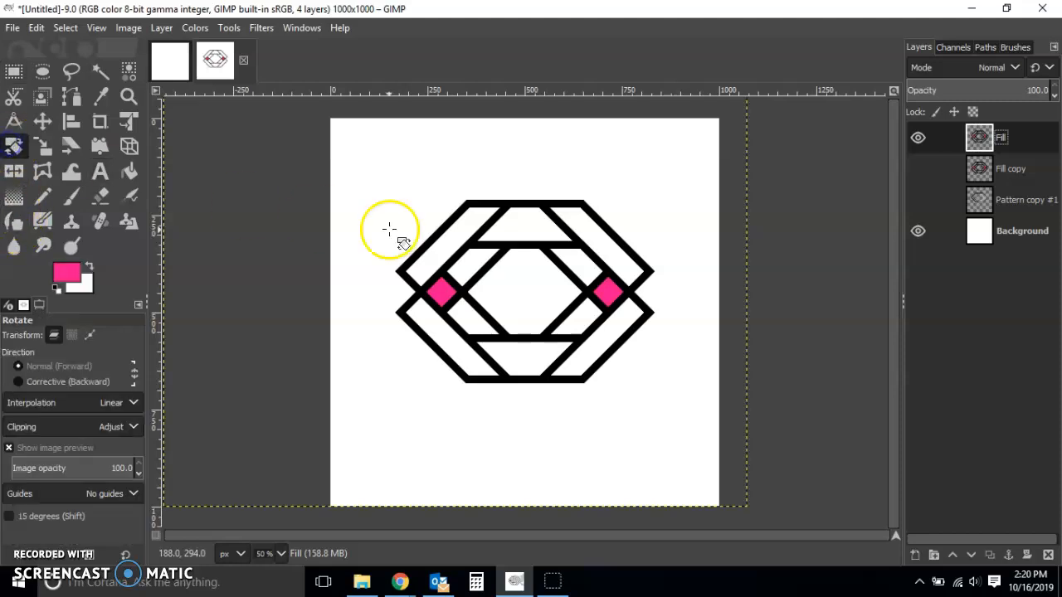
left_click_drag(633, 230, 633, 375)
left_click(841, 226)
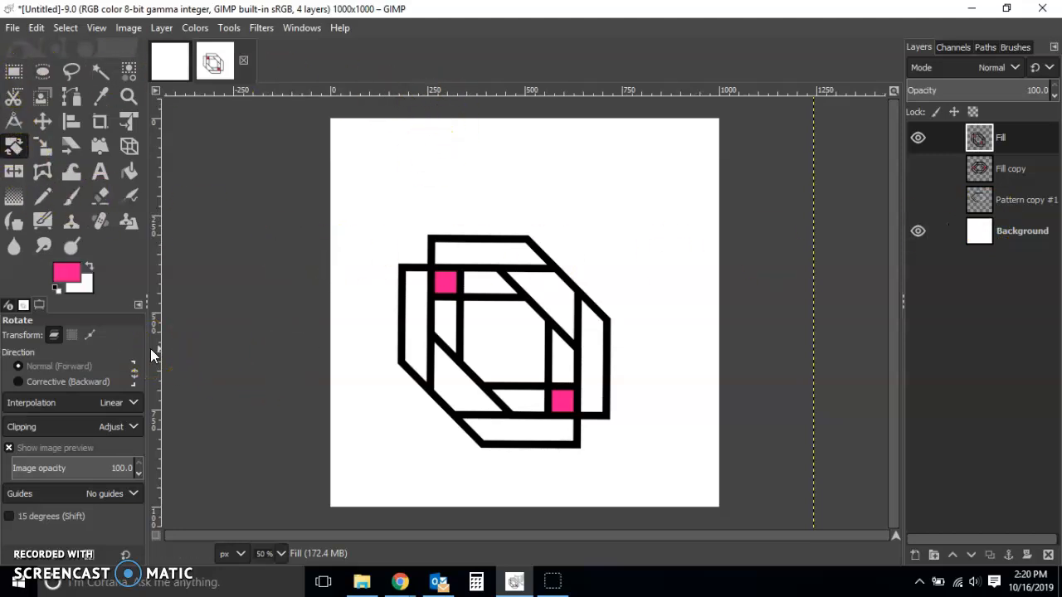
- Create a new blank image of 3000 by 3000 px
key("ctrl+n")
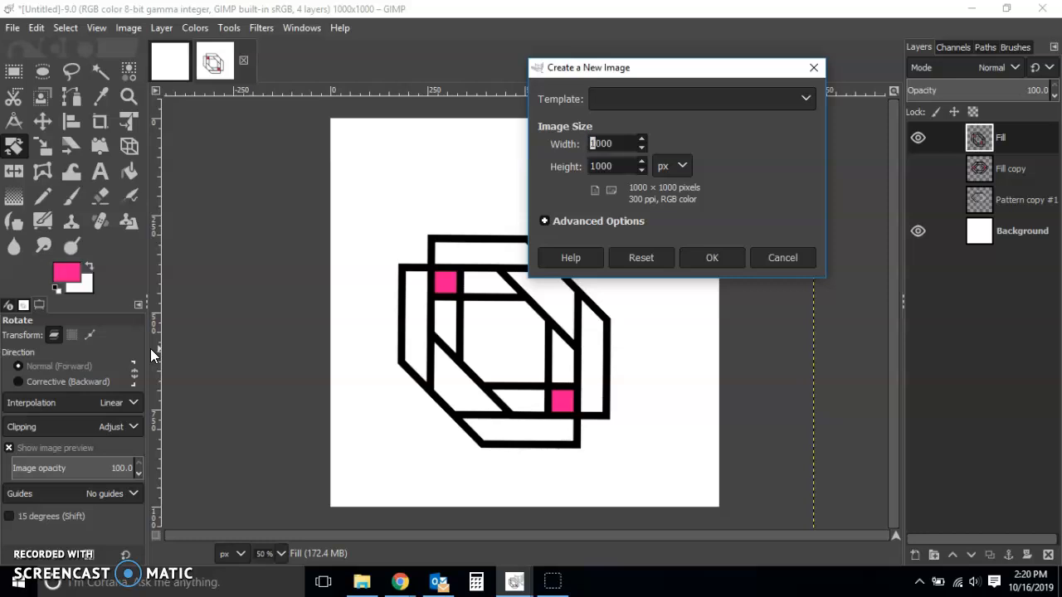
key("Home")
type("3")
left_click(711, 257)
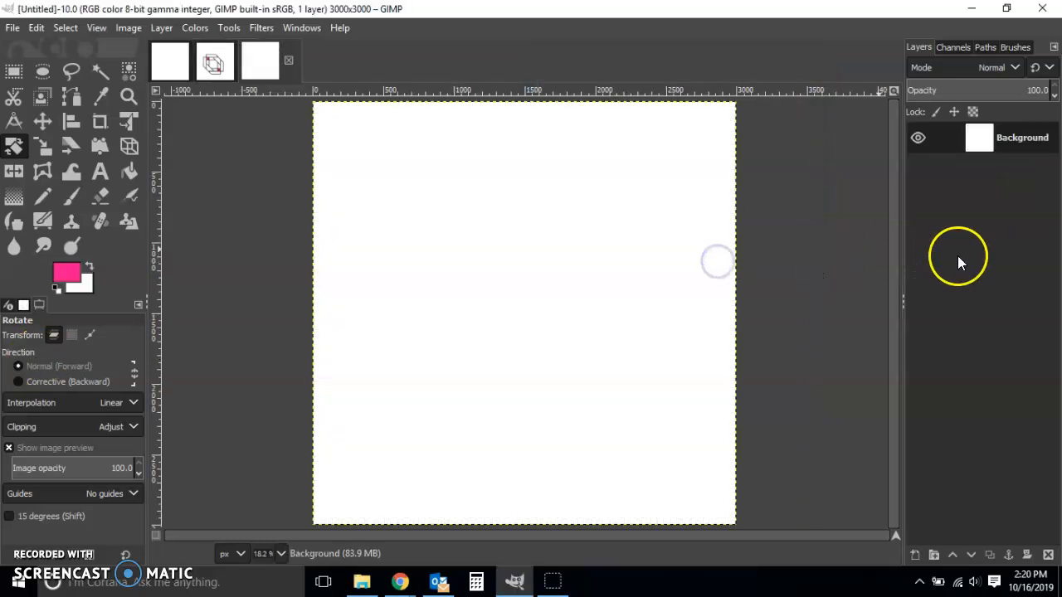
- Copy the rotated Fill layer from the pattern image into the new 3000 by 3000 px image
left_click(215, 61)
double_click(1007, 143)
left_click_drag(1009, 143, 420, 211)
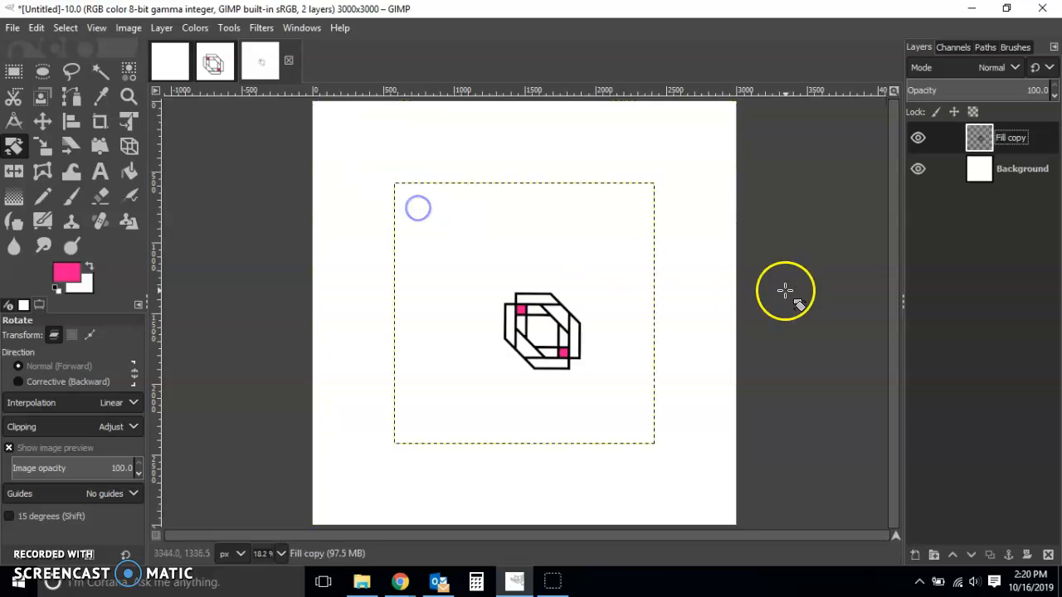
- Select a rectangle of about 616 by 622 px around the pattern, cut it, and paste it as a new layer
left_click(13, 73)
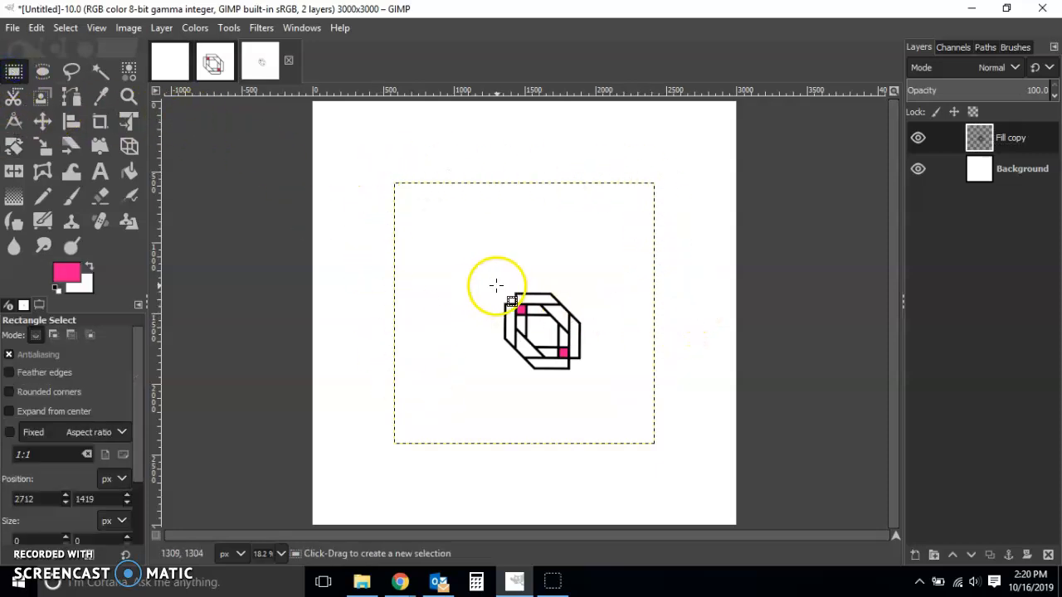
mouse_move(499, 287)
left_mouse_down()
mouse_move(560, 368)
mouse_move(587, 374)
left_mouse_up()
key("ctrl+x")
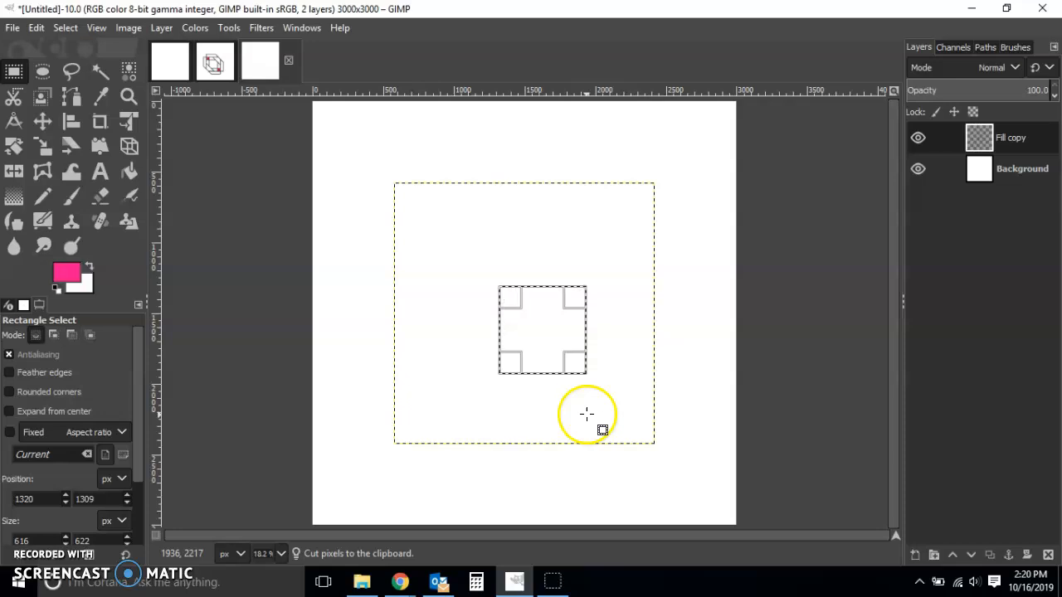
left_click(783, 306)
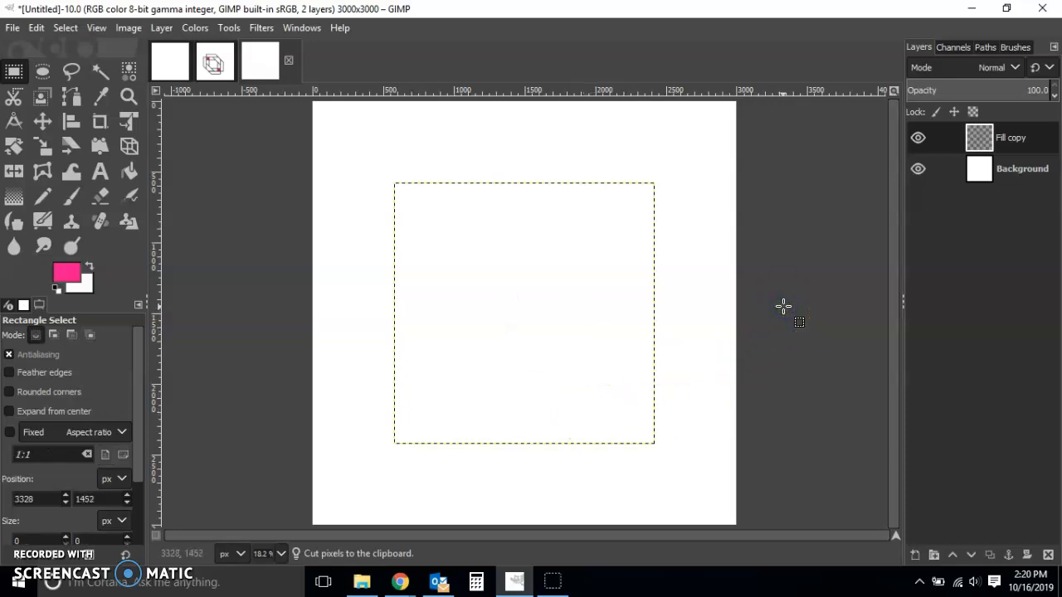
key("ctrl")
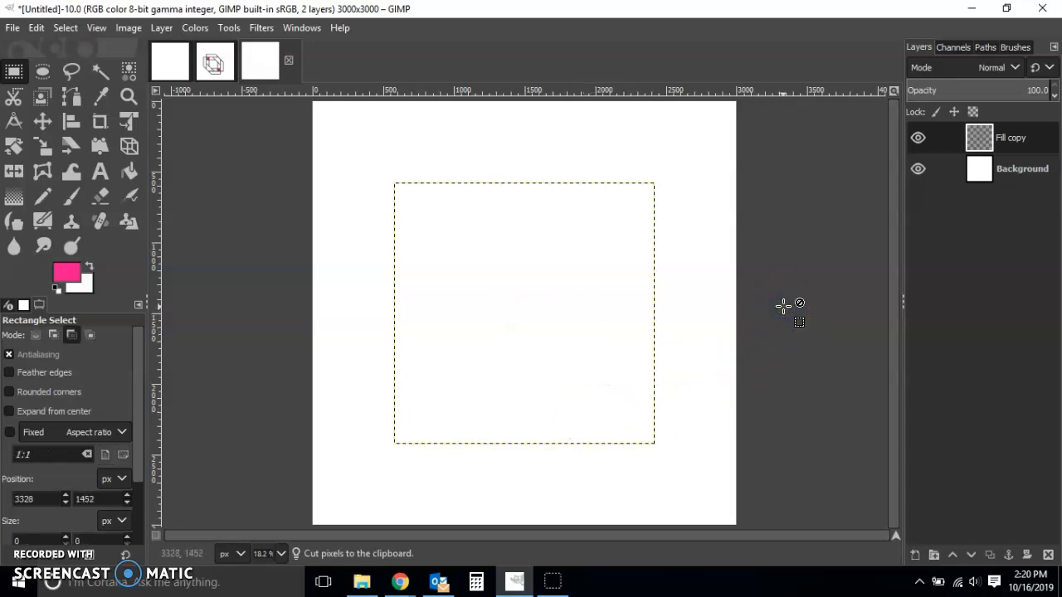
key("ctrl+v")
key("ctrl+shift+n")
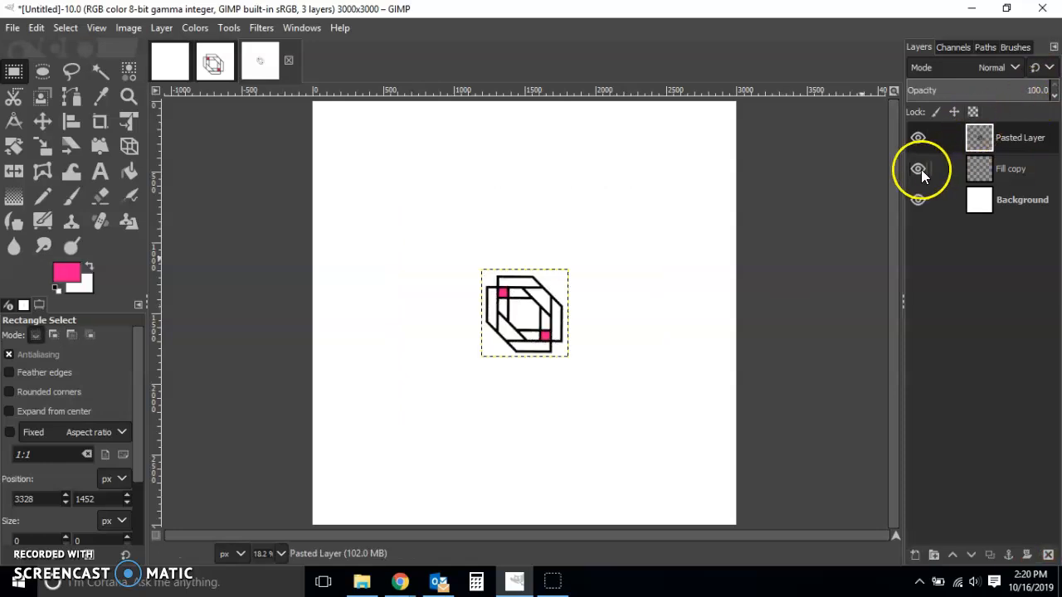
- Delete the emptied Fill copy layer and duplicate the pasted pattern layer
right_click(1011, 170)
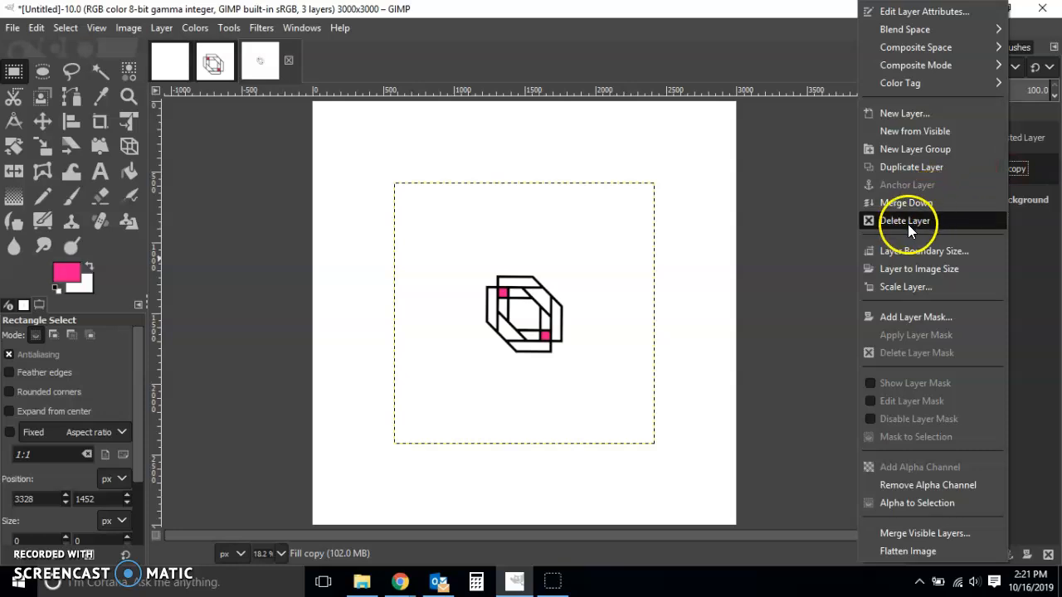
left_click(908, 221)
left_click(1025, 137)
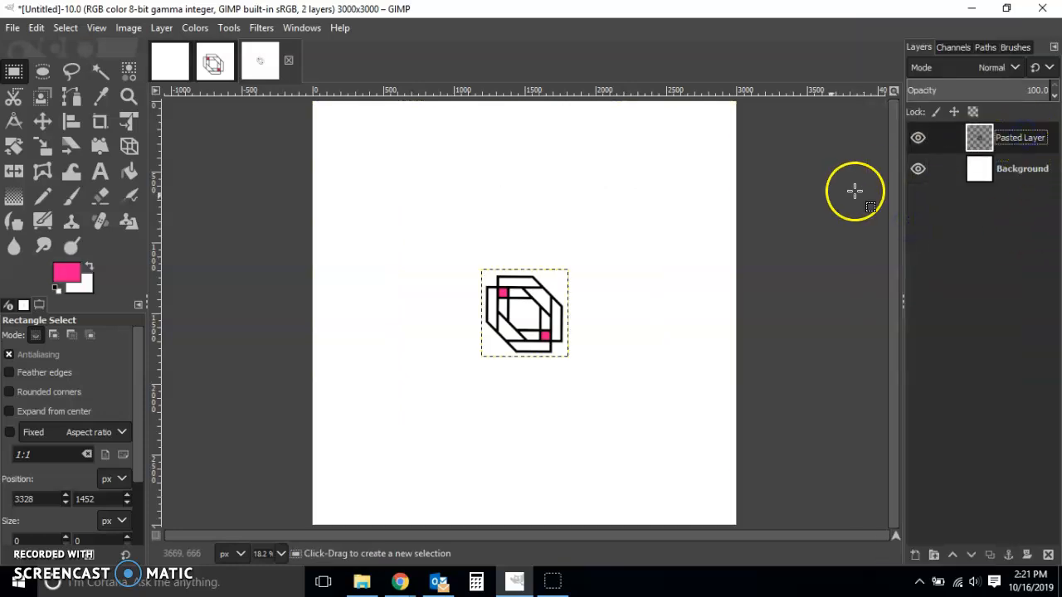
right_click(1013, 131)
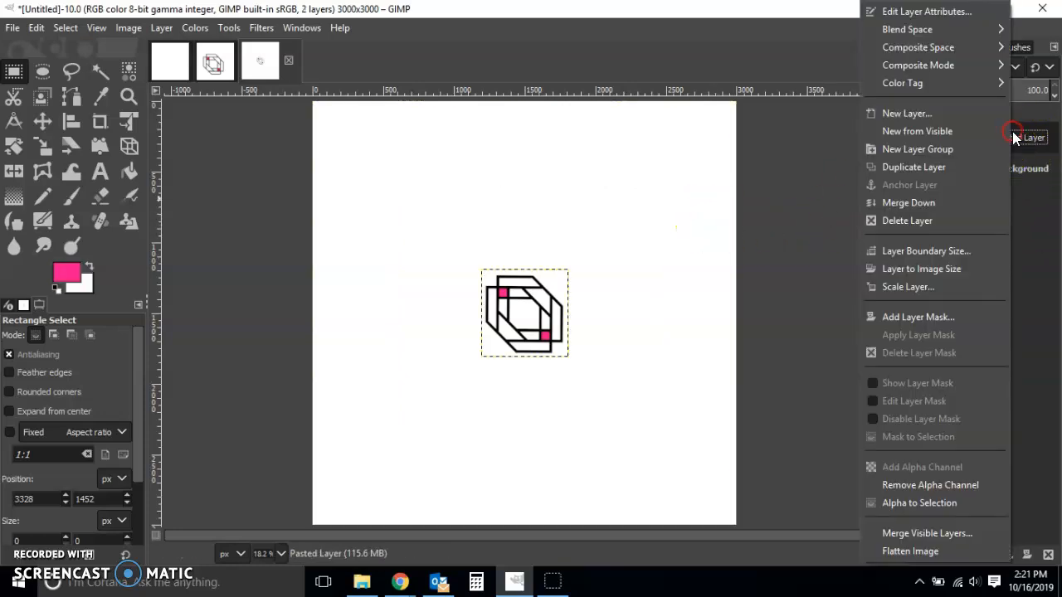
left_click(915, 167)
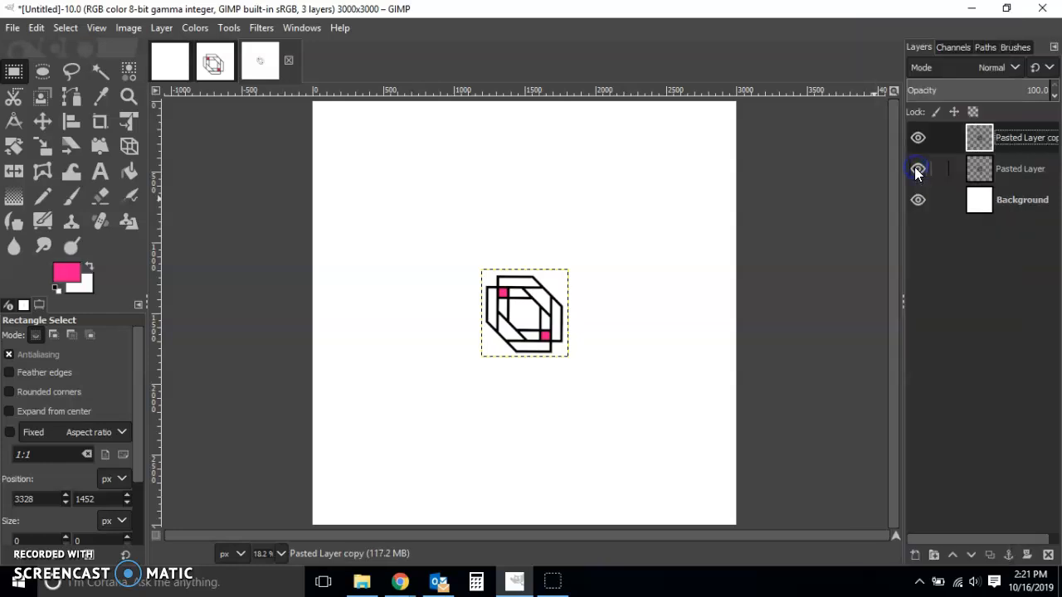
- Move the duplicated motif diagonally down to the right of the original and merge the two pattern layers into one
left_click(39, 120)
left_click_drag(542, 354, 610, 424)
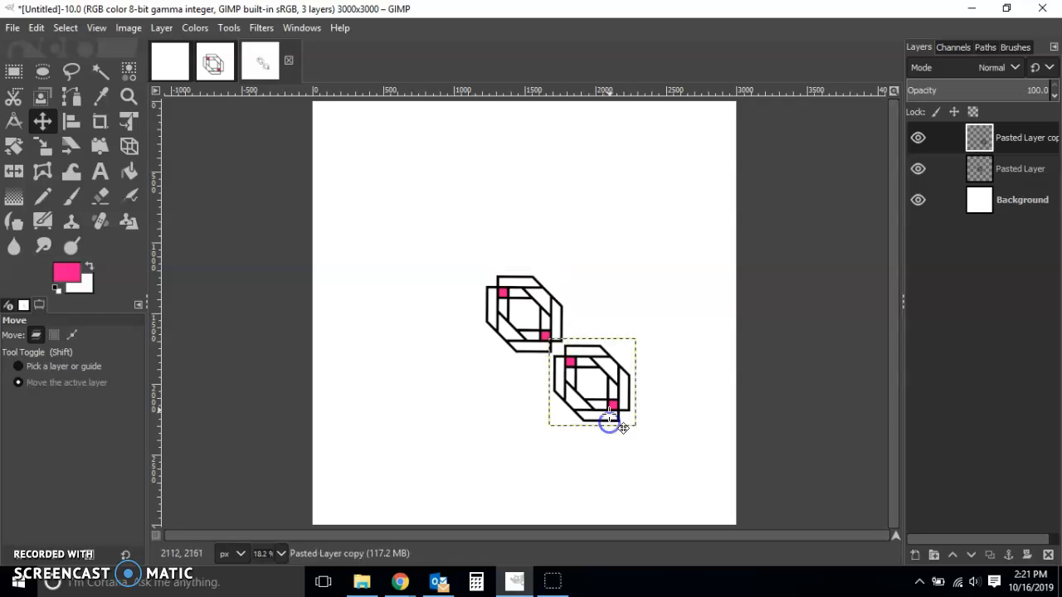
right_click(1020, 171)
left_click(1048, 138)
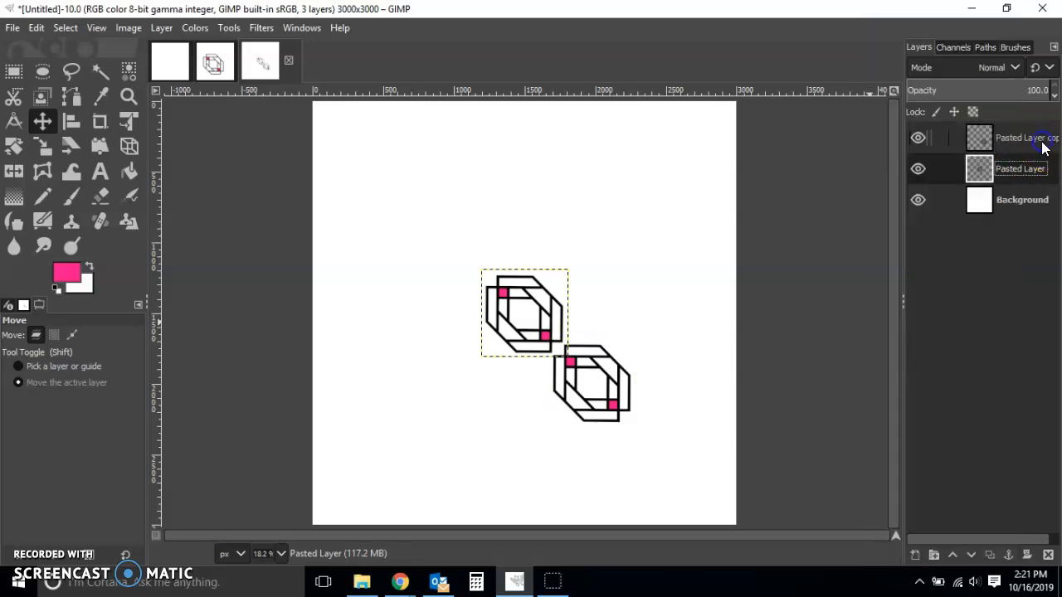
right_click(1044, 136)
left_click(934, 204)
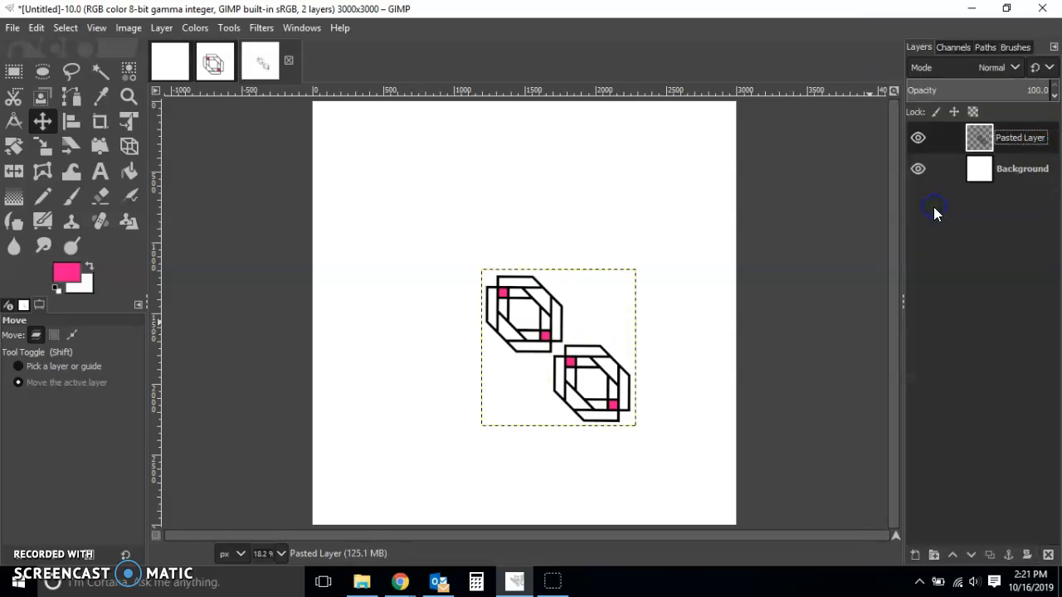
- Duplicate the two-motif layer, place the copy as a parallel diagonal row just above the original, and merge it down
right_click(1024, 147)
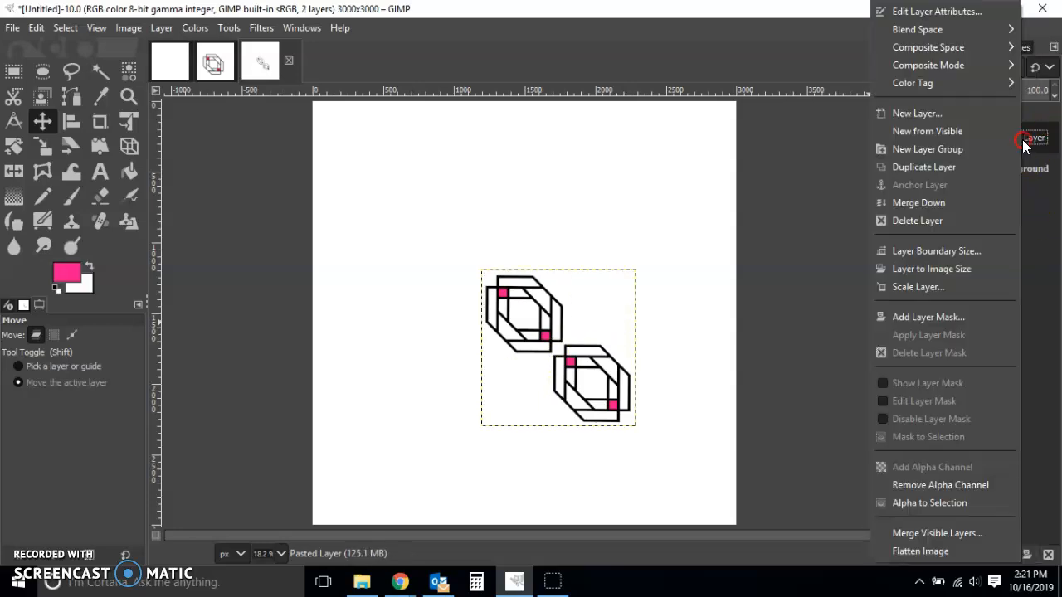
left_click(951, 171)
mouse_move(550, 269)
left_mouse_down()
mouse_move(609, 227)
mouse_move(568, 182)
left_mouse_up()
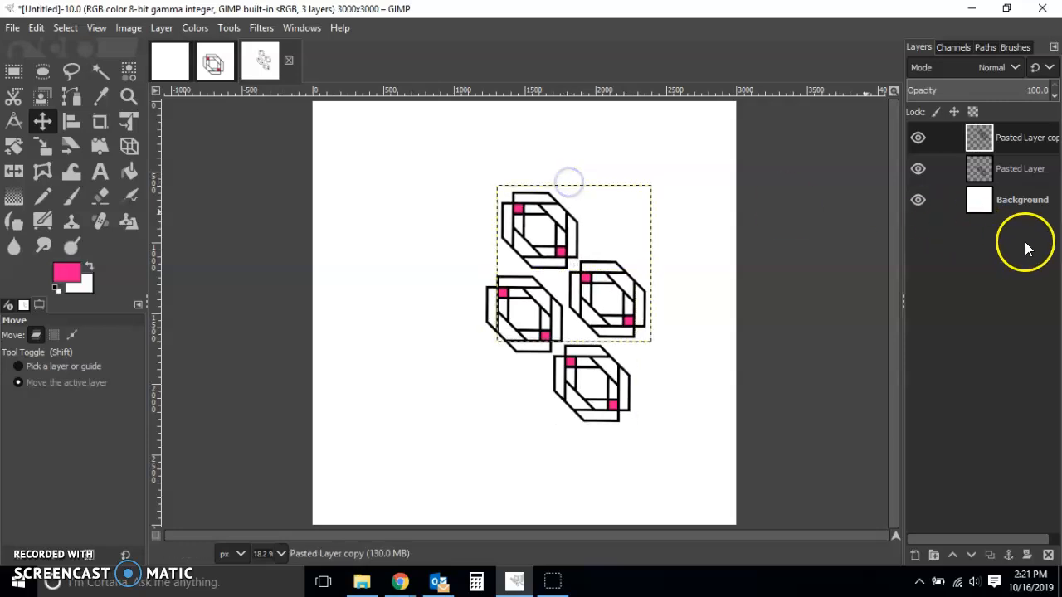
right_click(1017, 138)
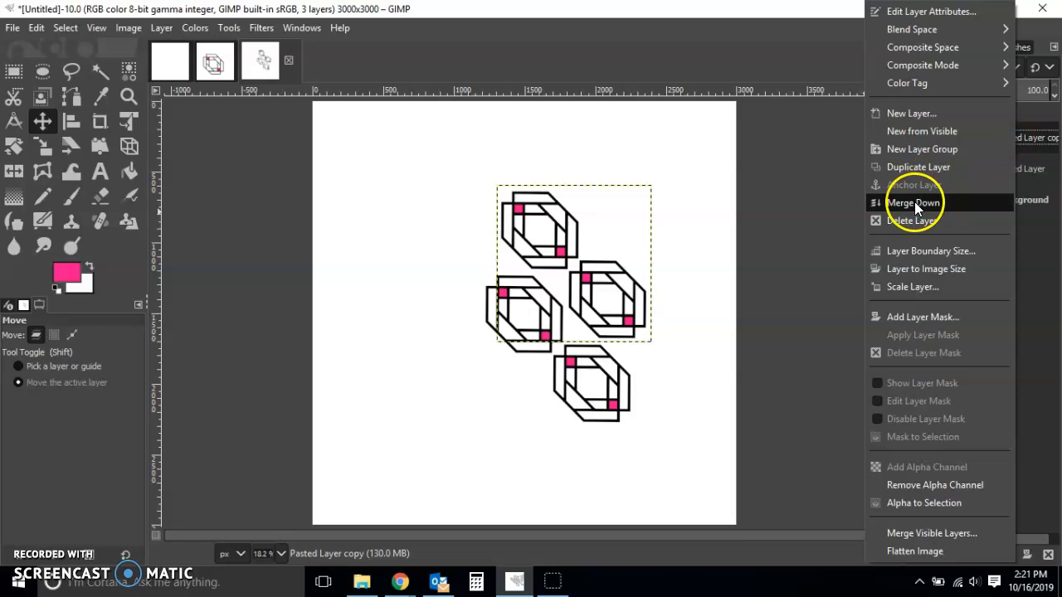
left_click(914, 202)
- Duplicate the four-motif layer and place the copy so it continues both diagonal rows past the canvas's upper-left edge
right_click(1009, 137)
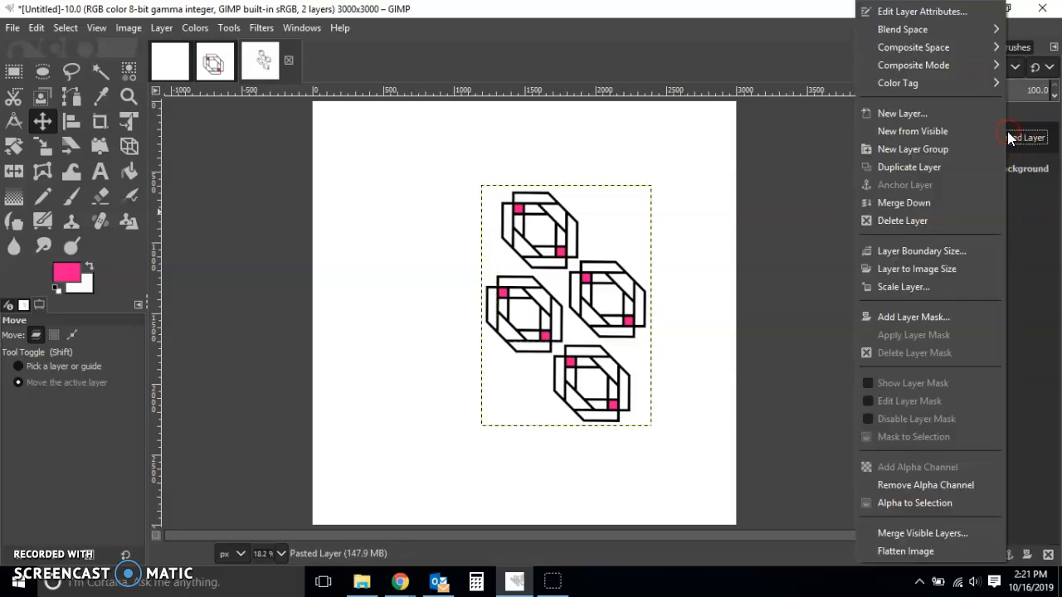
left_click(928, 168)
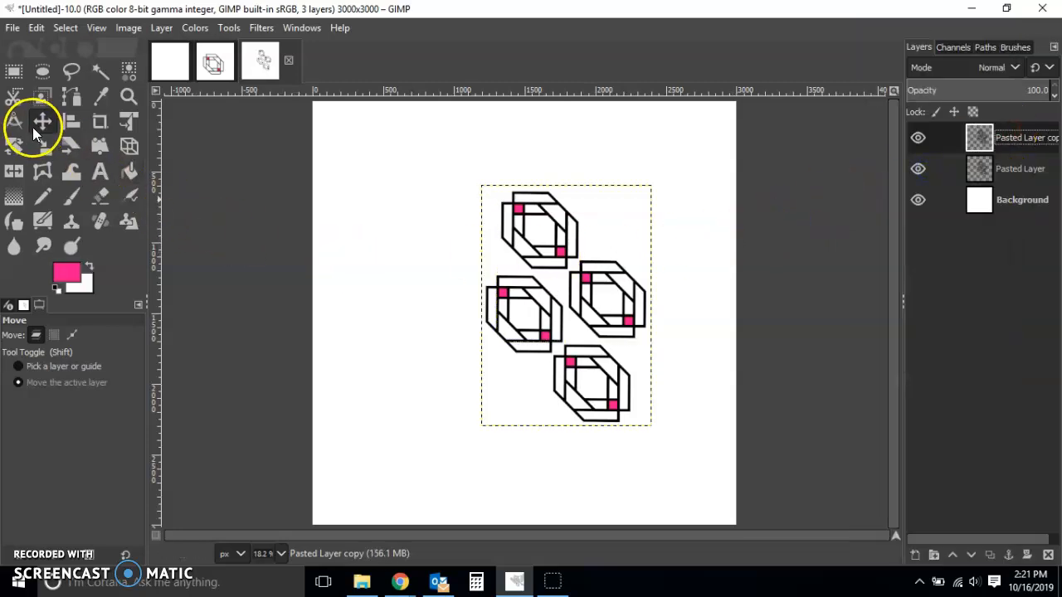
left_click_drag(644, 329, 510, 179)
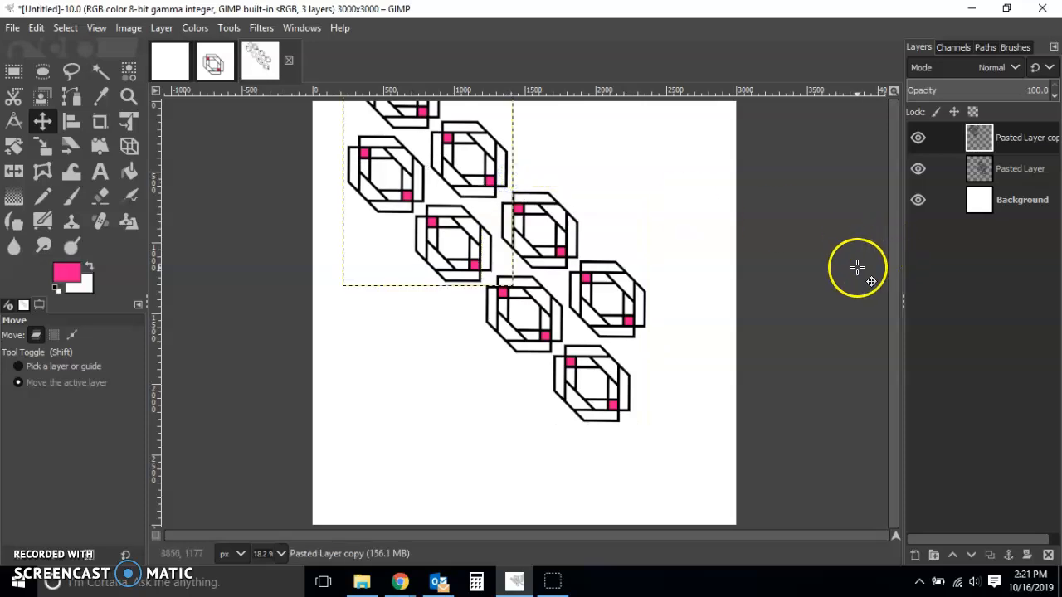
left_click(833, 304)
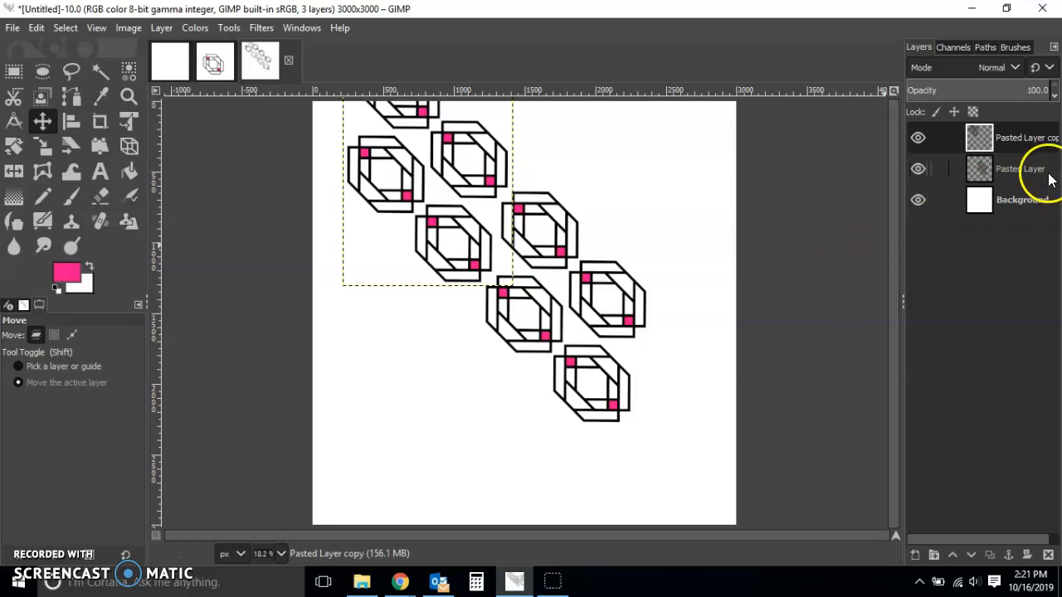
- Duplicate the original four-motif Pasted Layer and place the copy so it extends both diagonal rows past the canvas's lower-right corner
right_click(991, 168)
left_click(965, 175)
left_click_drag(671, 362, 805, 489)
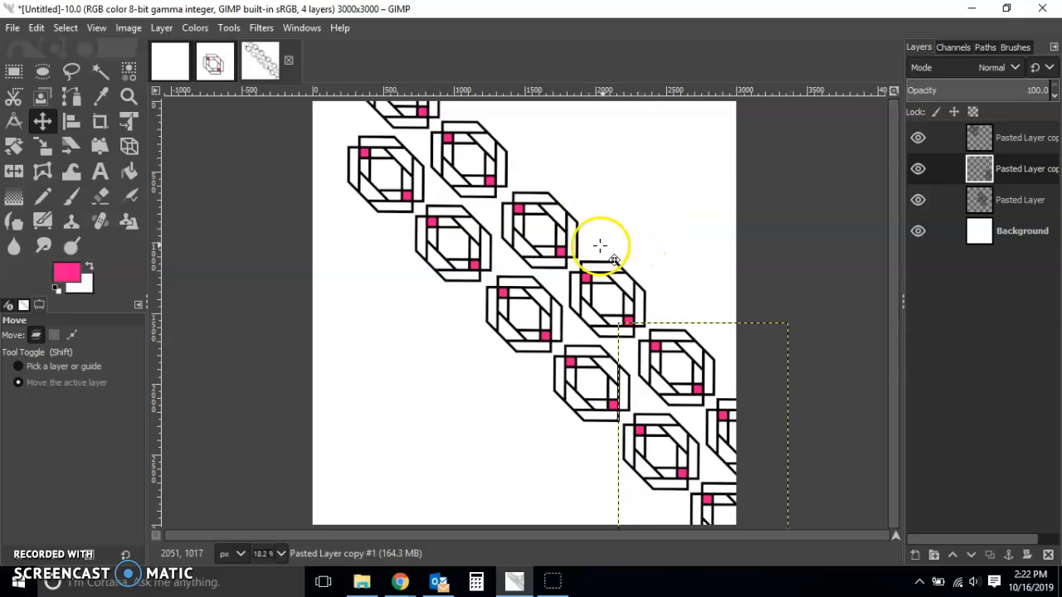
- Select the Background layer
left_click(1044, 233)
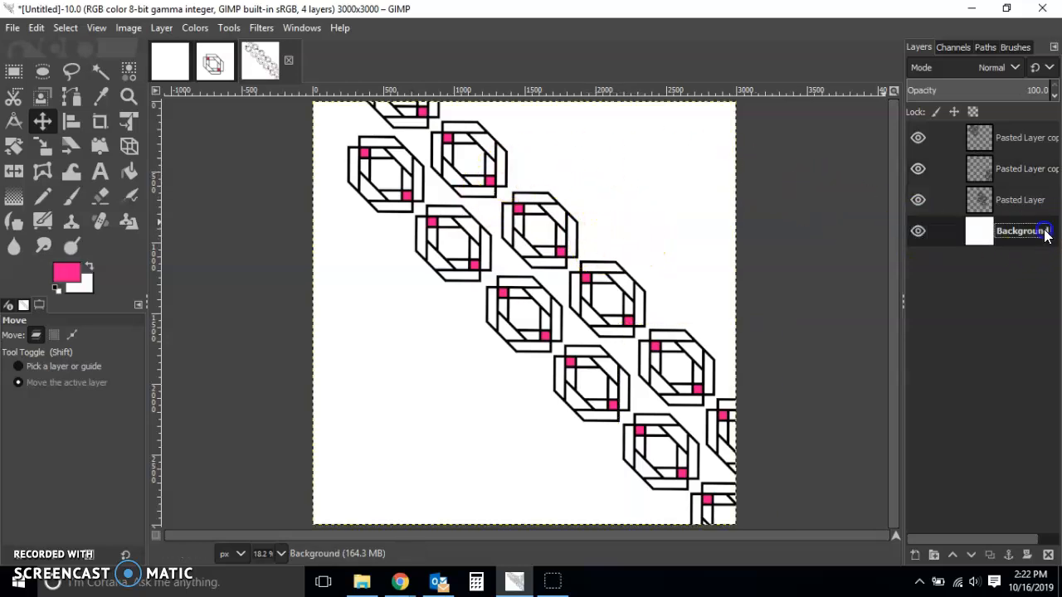